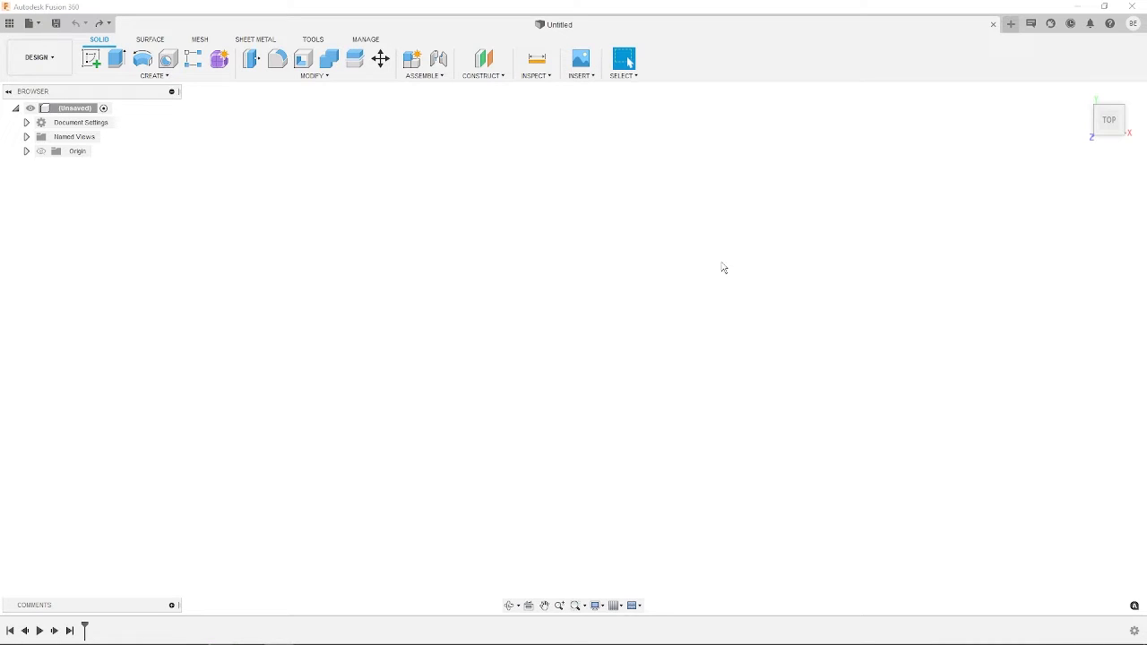
Step: Insert the local image sword.png as a canvas on the XY plane with its default position and scale
click(581, 59)
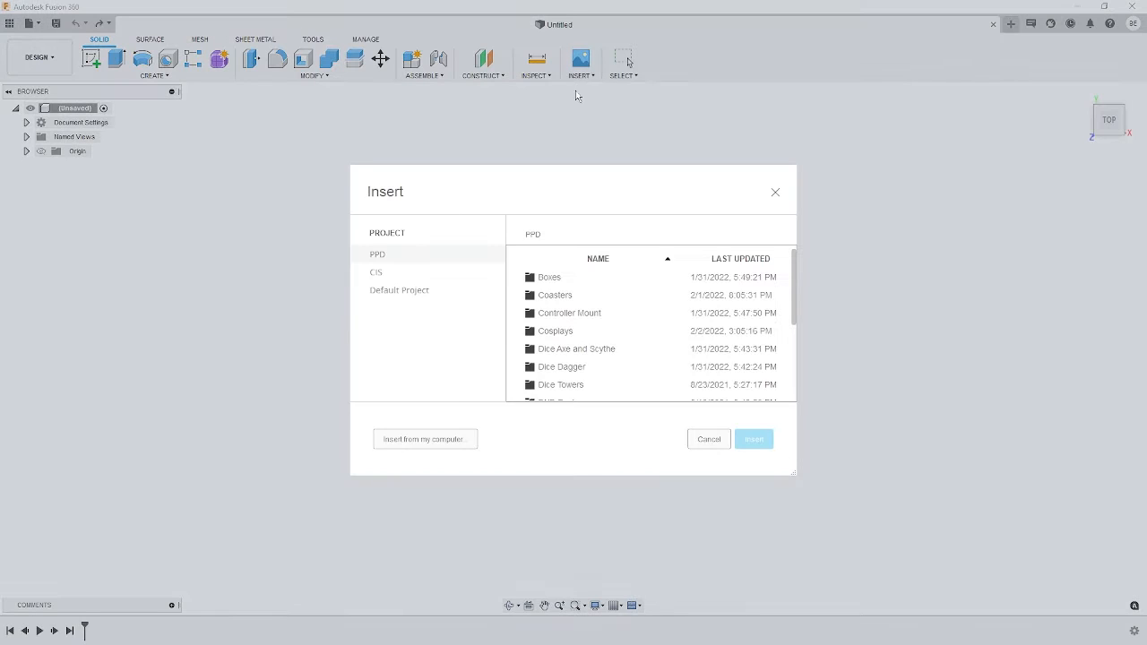
click(443, 439)
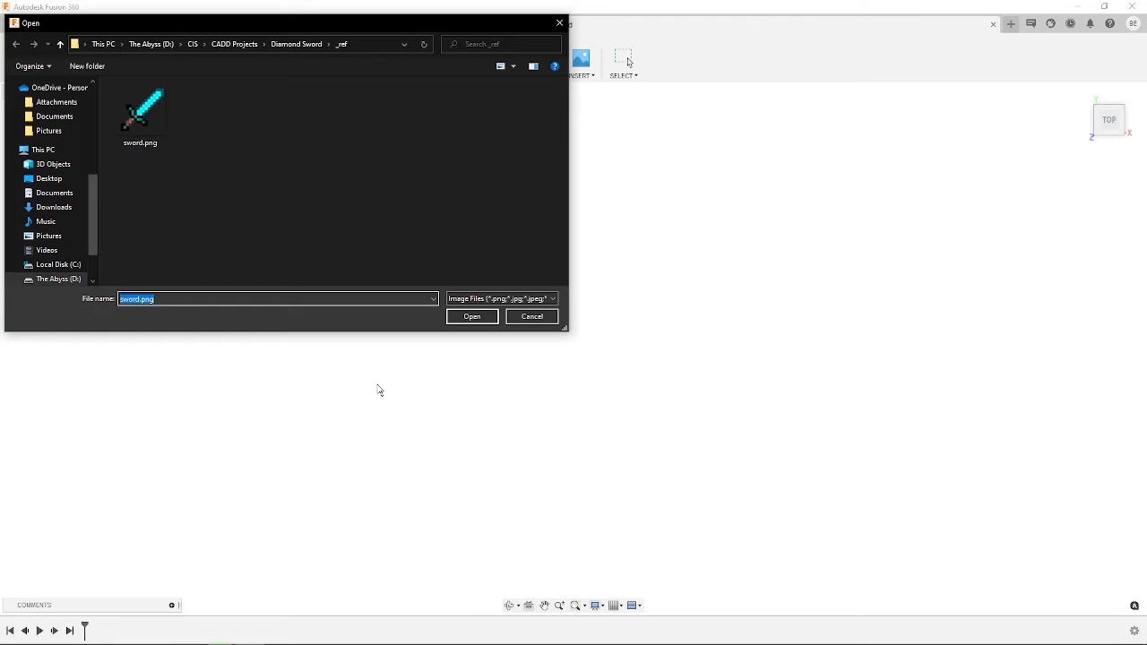
double_click(154, 132)
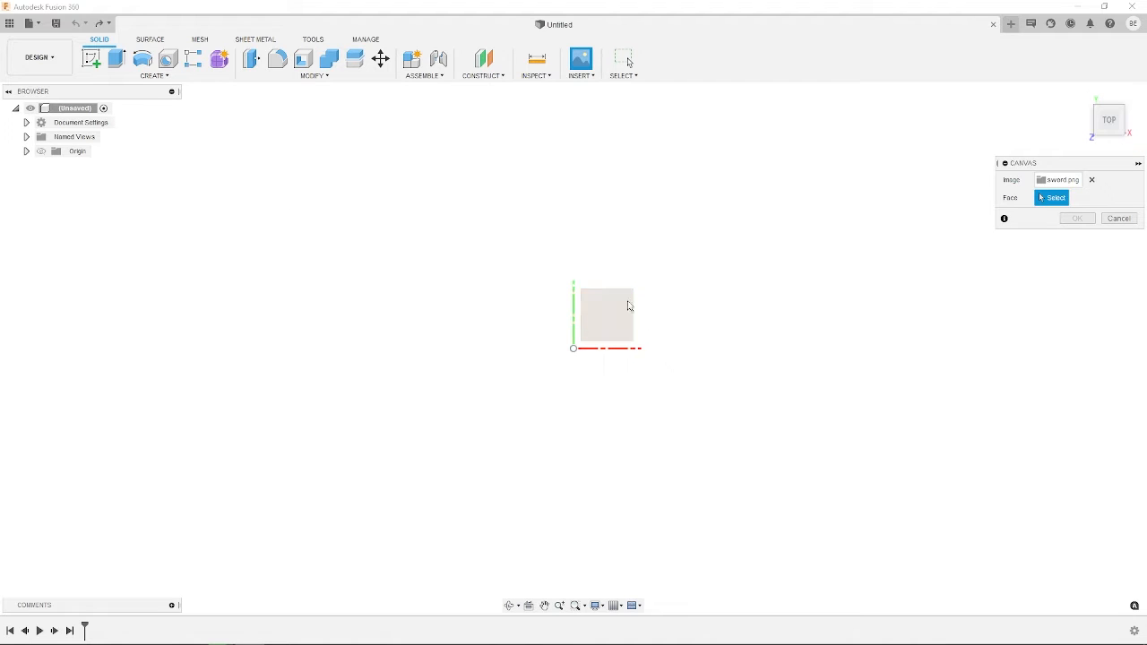
click(601, 326)
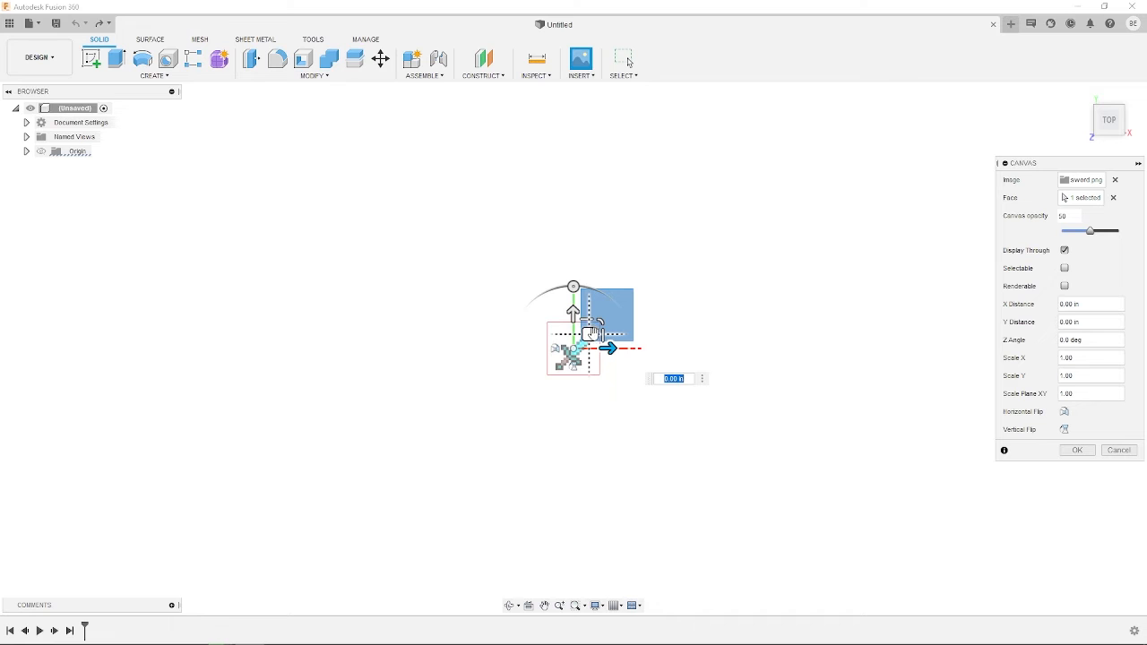
scroll(538, 320, up, 5)
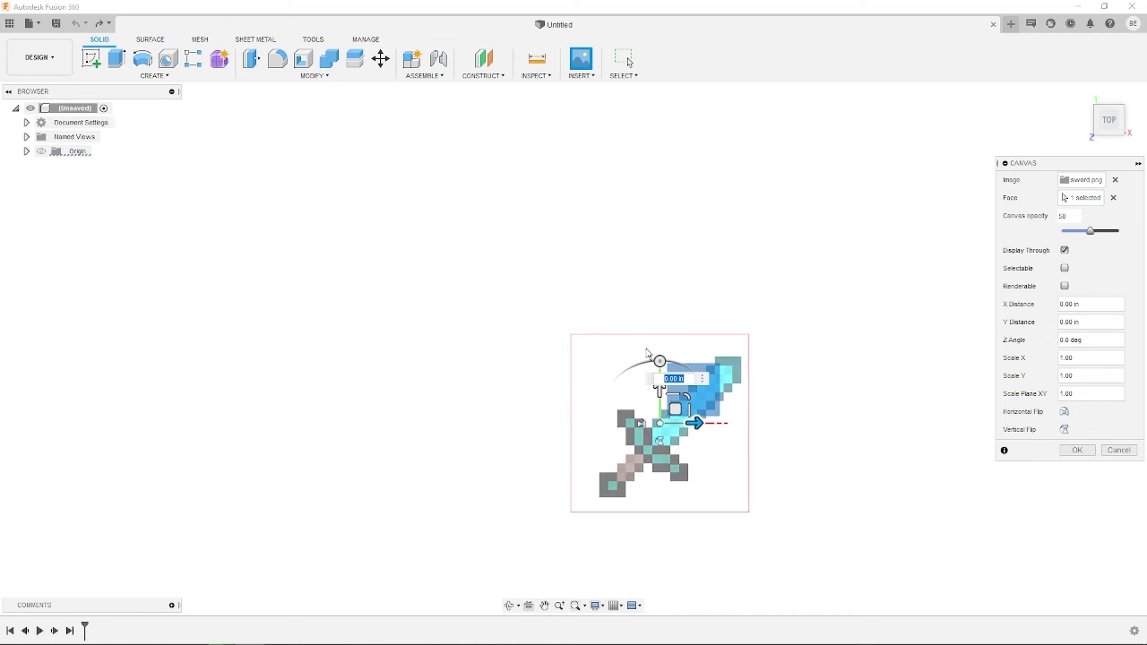
scroll(647, 349, down, 5)
middle_drag(829, 366, 700, 338)
scroll(561, 320, up, 5)
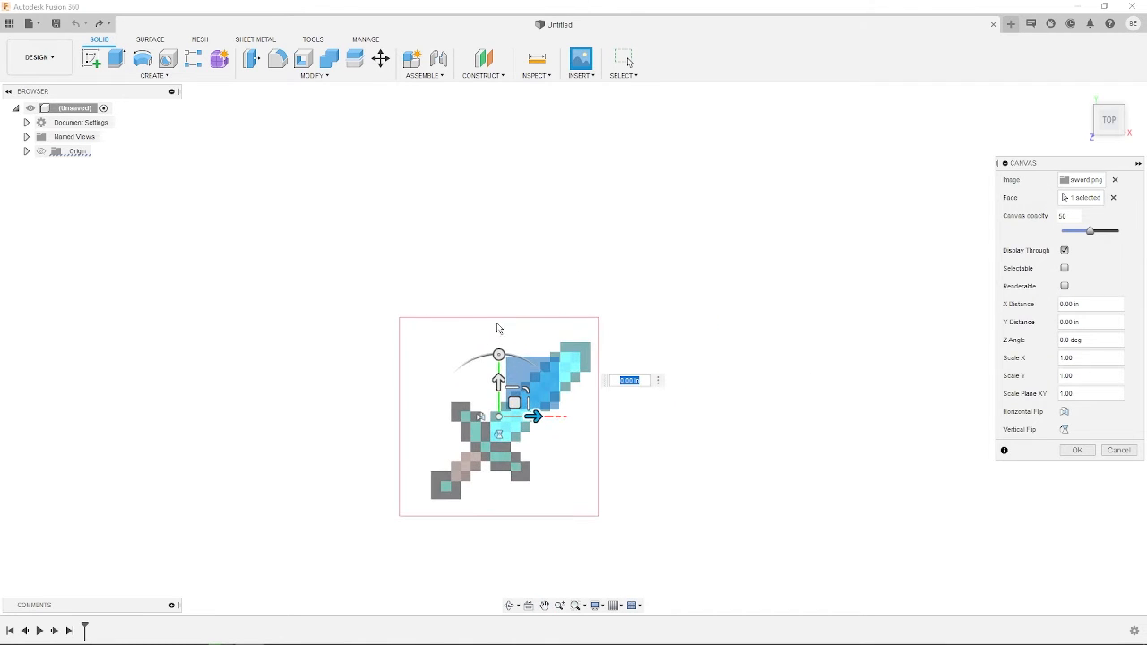
scroll(502, 349, down, 2)
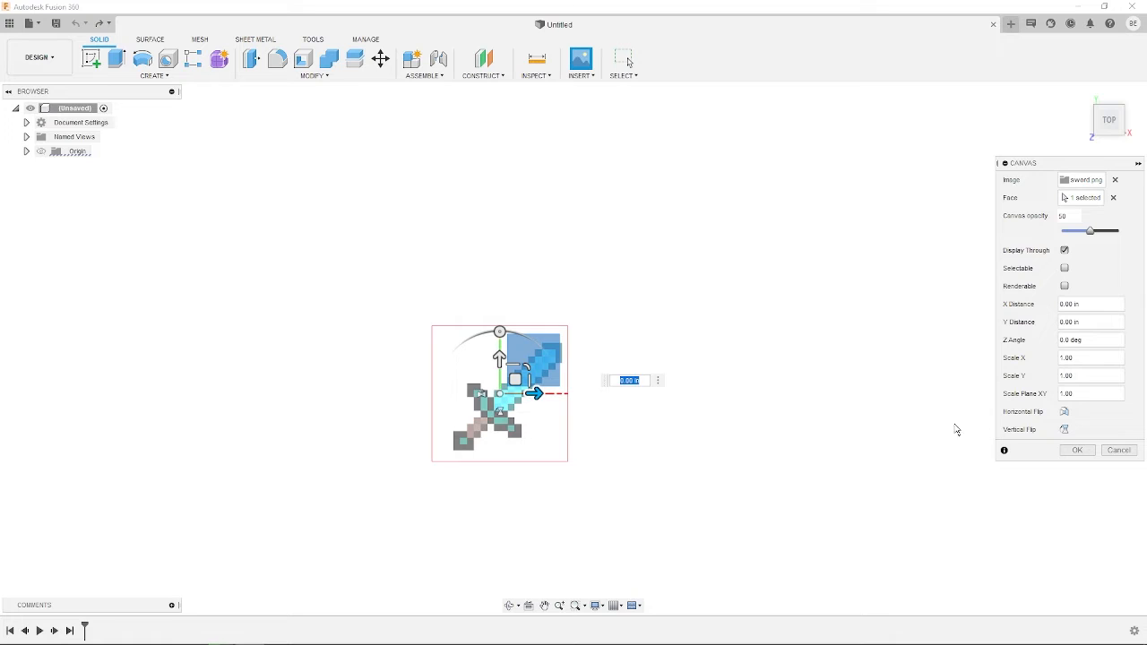
click(1077, 451)
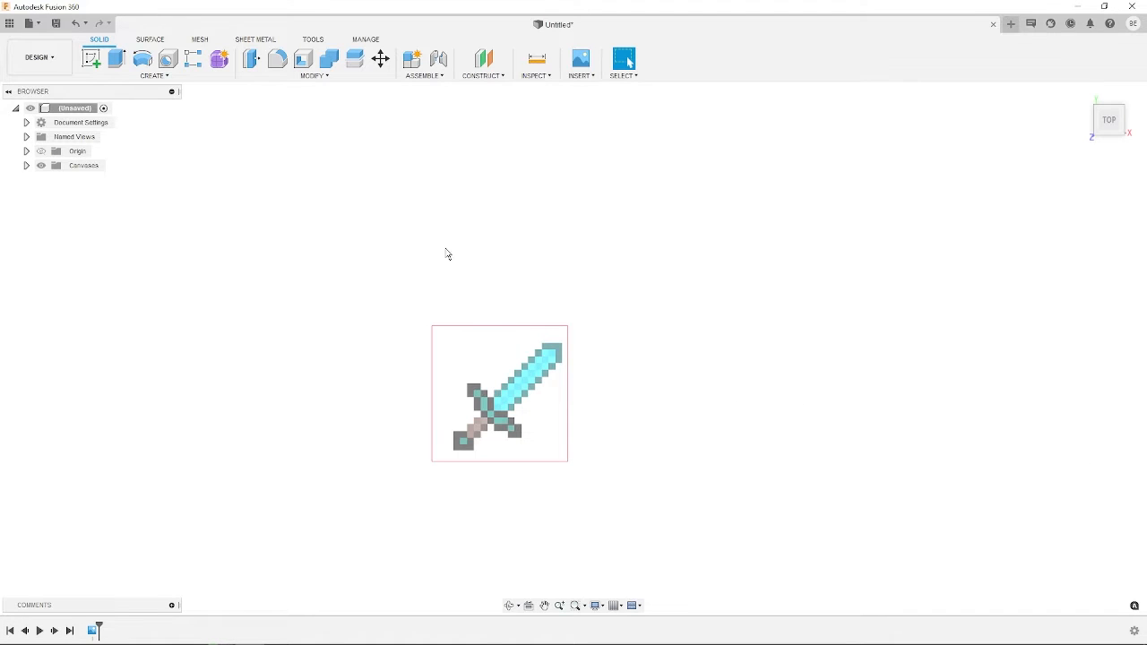
Step: Start a new sketch on the plane of the sword canvas
middle_drag(604, 334, 698, 274)
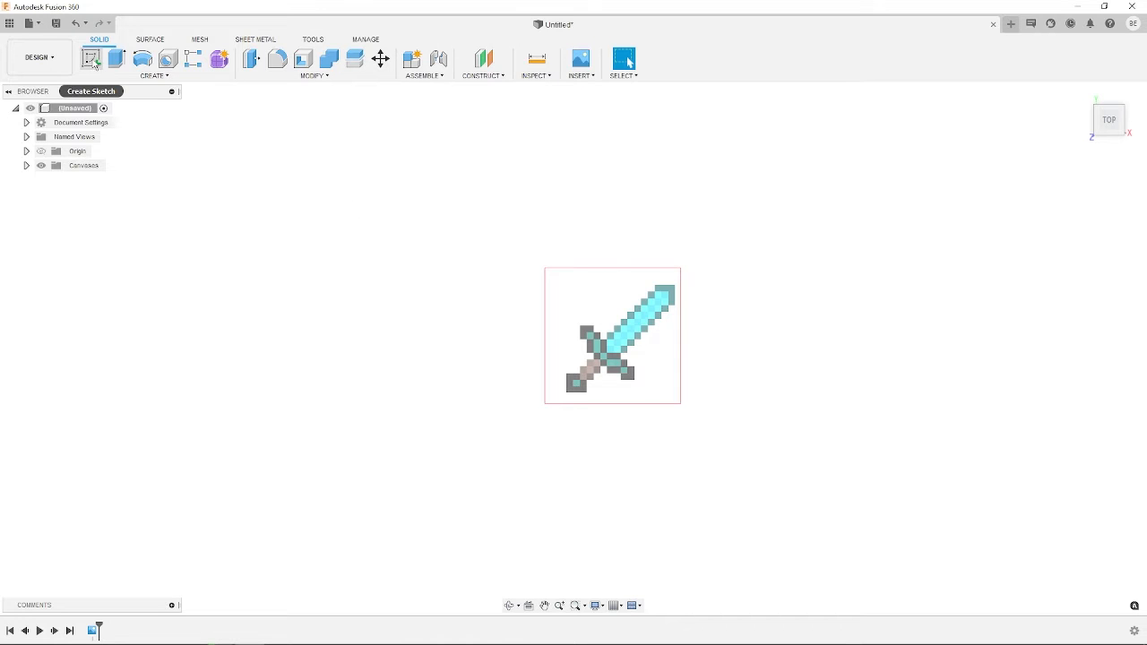
click(92, 59)
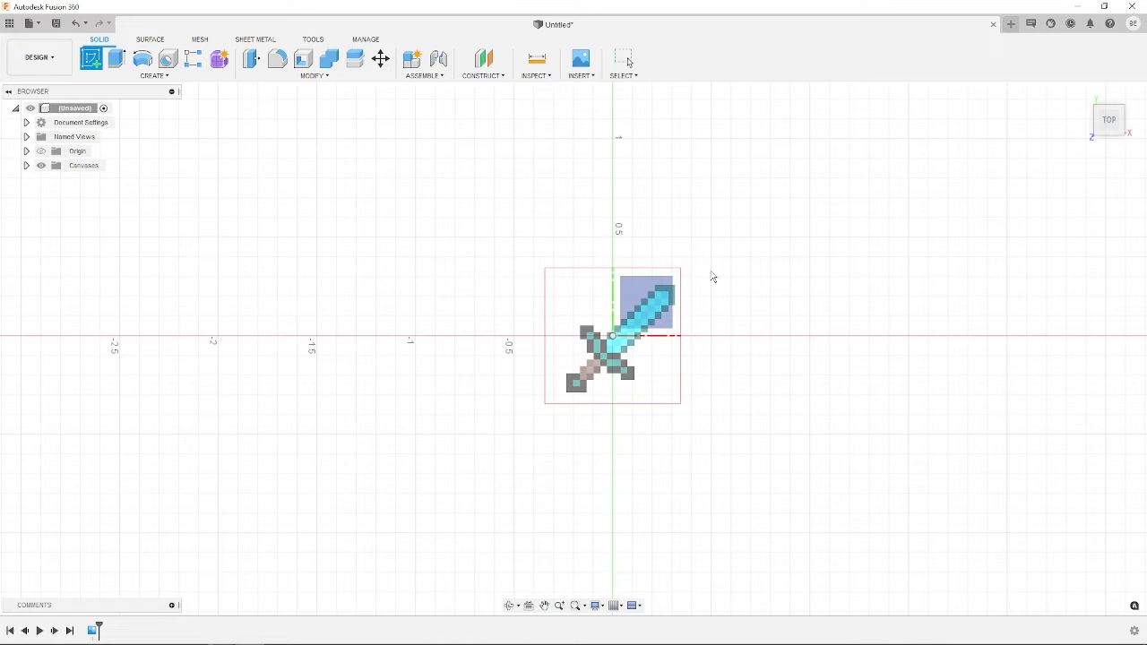
click(748, 287)
scroll(655, 316, up, 5)
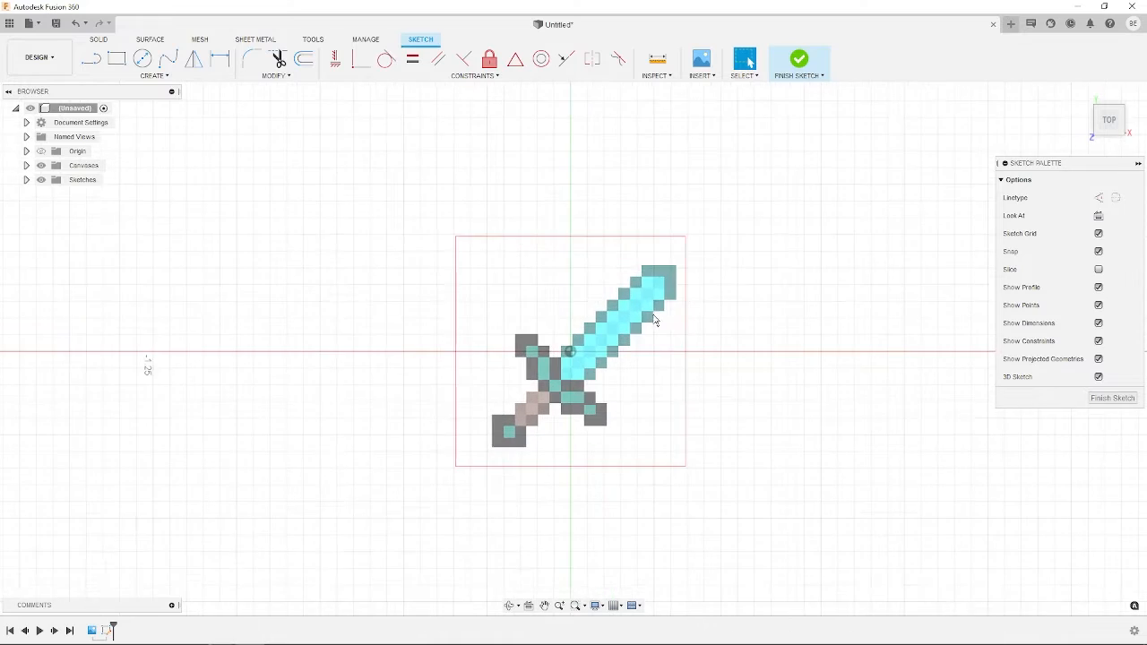
Step: Draw a two-point rectangle over the three-by-three-pixel block where the blade meets the guard
click(117, 59)
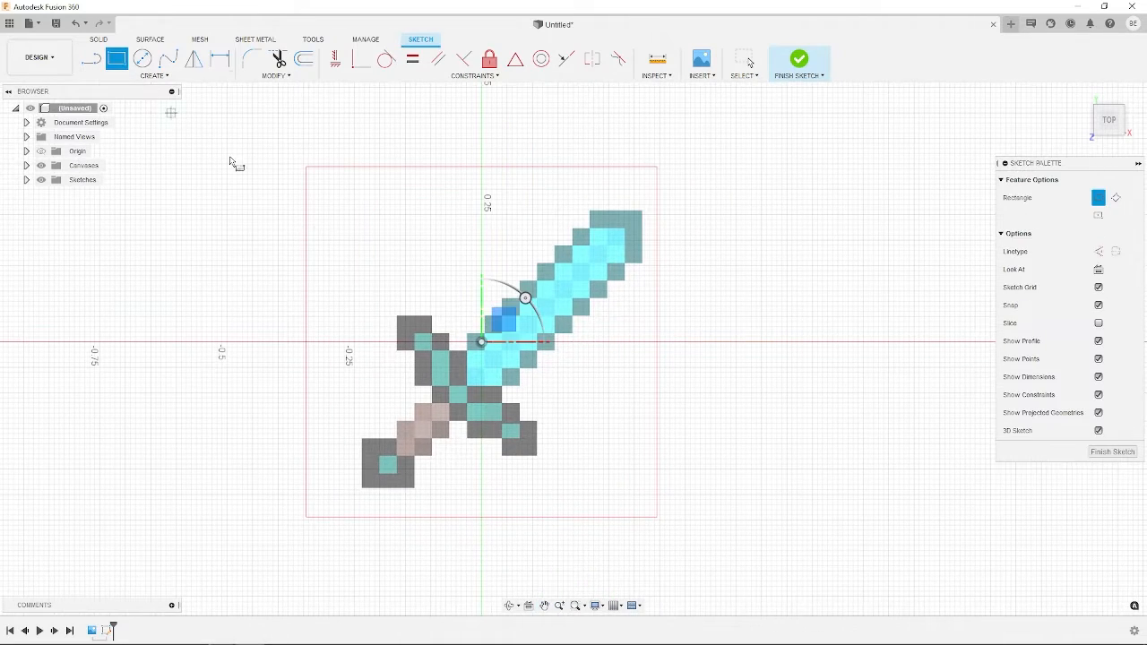
scroll(466, 349, up, 3)
scroll(468, 428, up, 3)
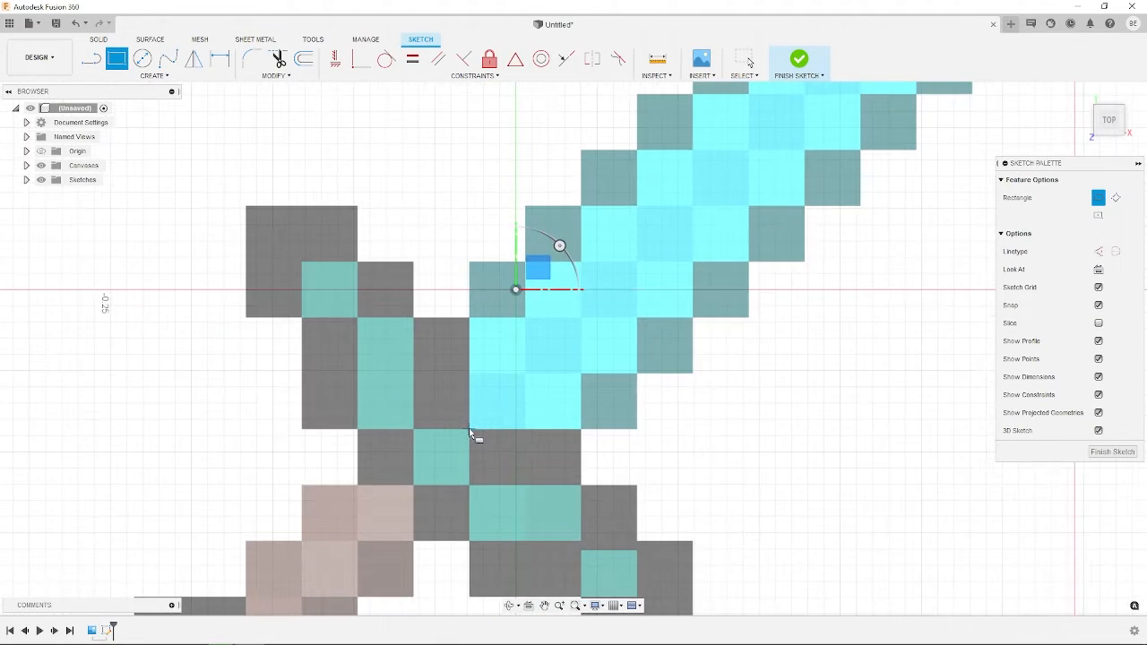
click(470, 429)
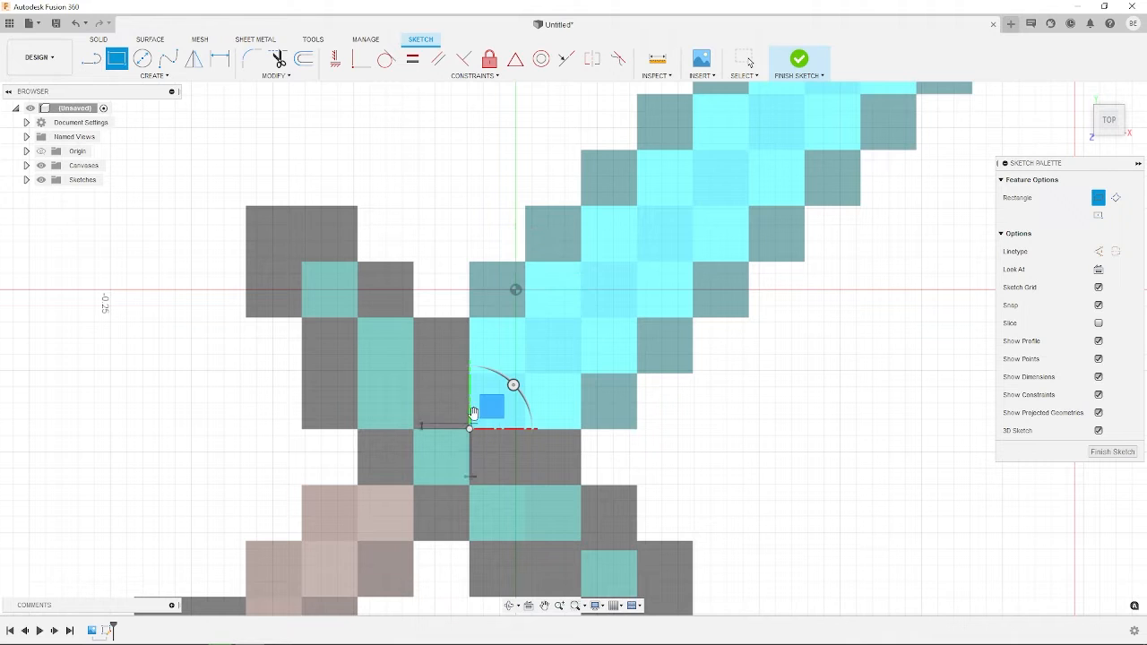
click(637, 262)
Step: Draw a rectangle one pixel wide (about 0.035 in) and two pixels tall beside the blade's base block, on its lower-right edge
mouse_move(686, 262)
middle_down()
mouse_move(650, 297)
mouse_move(556, 330)
middle_up()
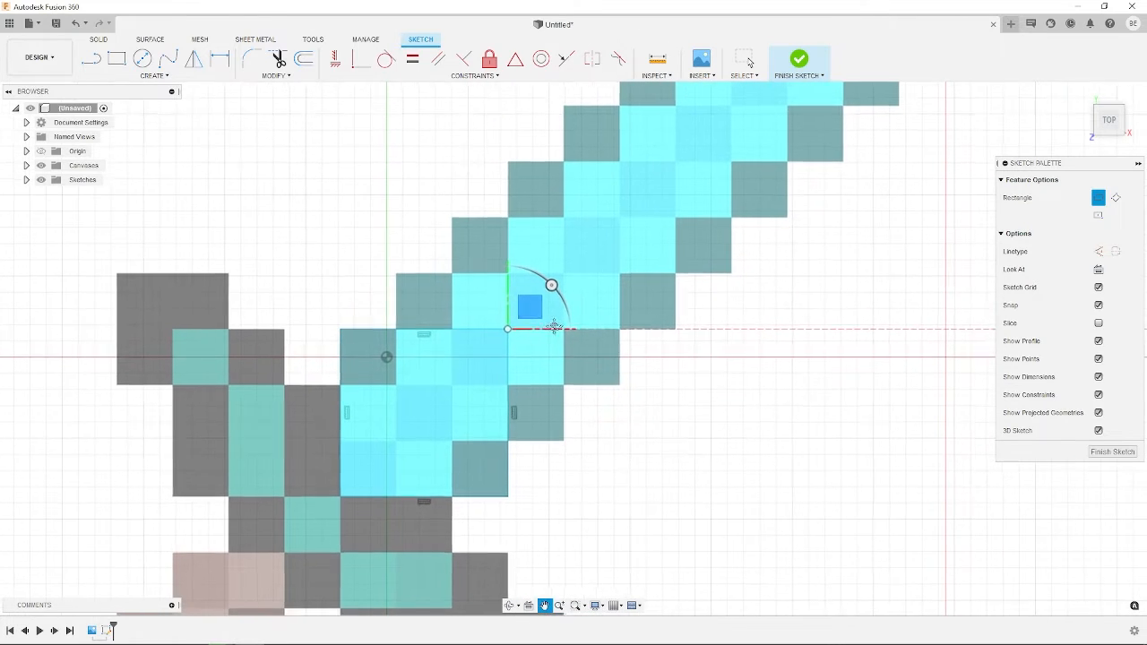
click(507, 441)
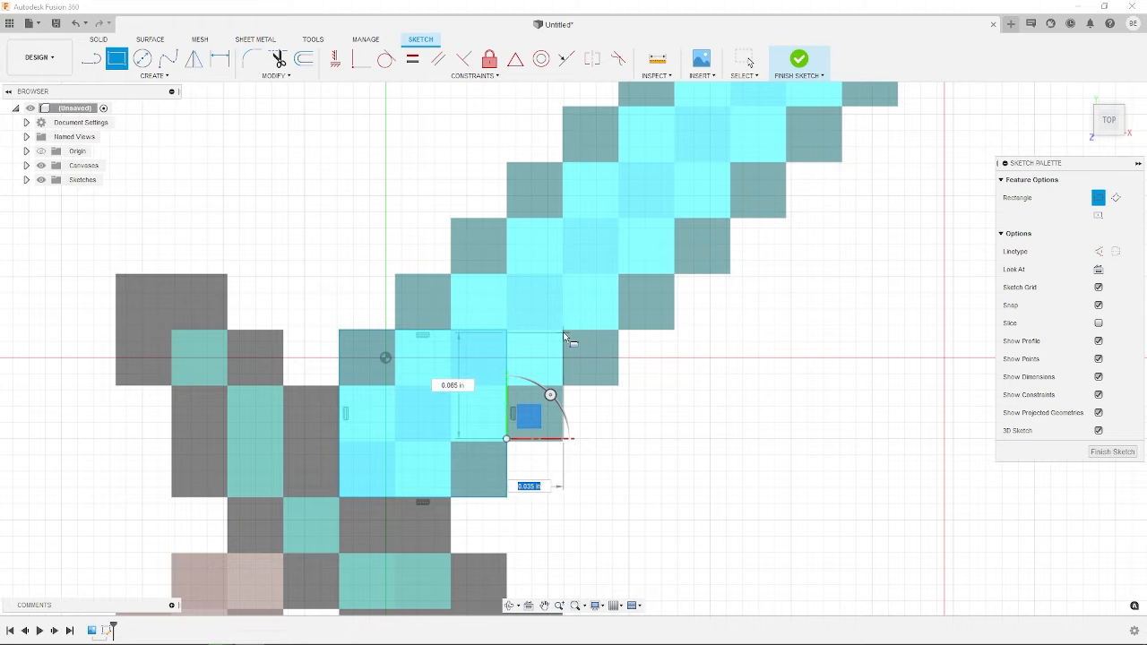
scroll(561, 330, up, 2)
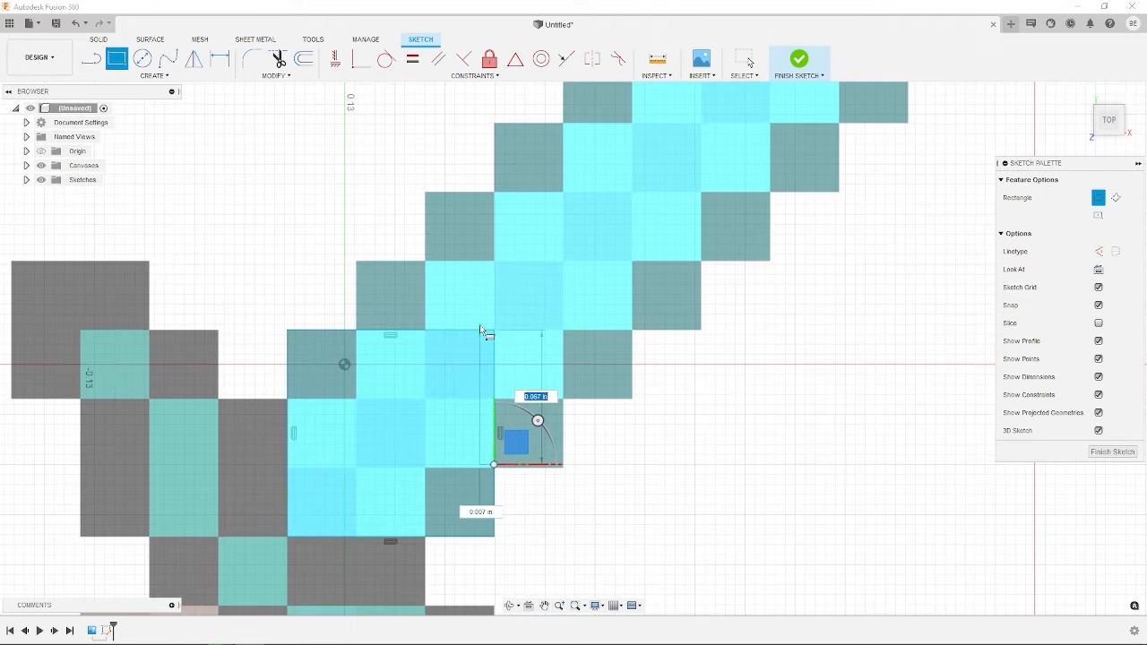
click(563, 333)
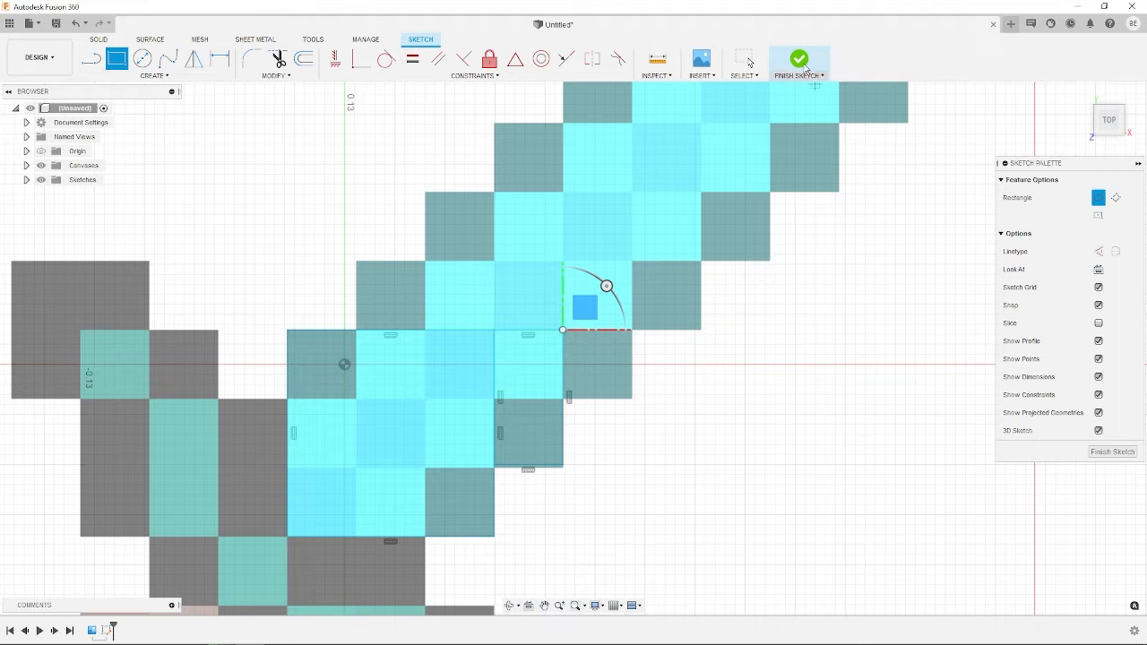
key(Escape)
scroll(535, 444, up, 3)
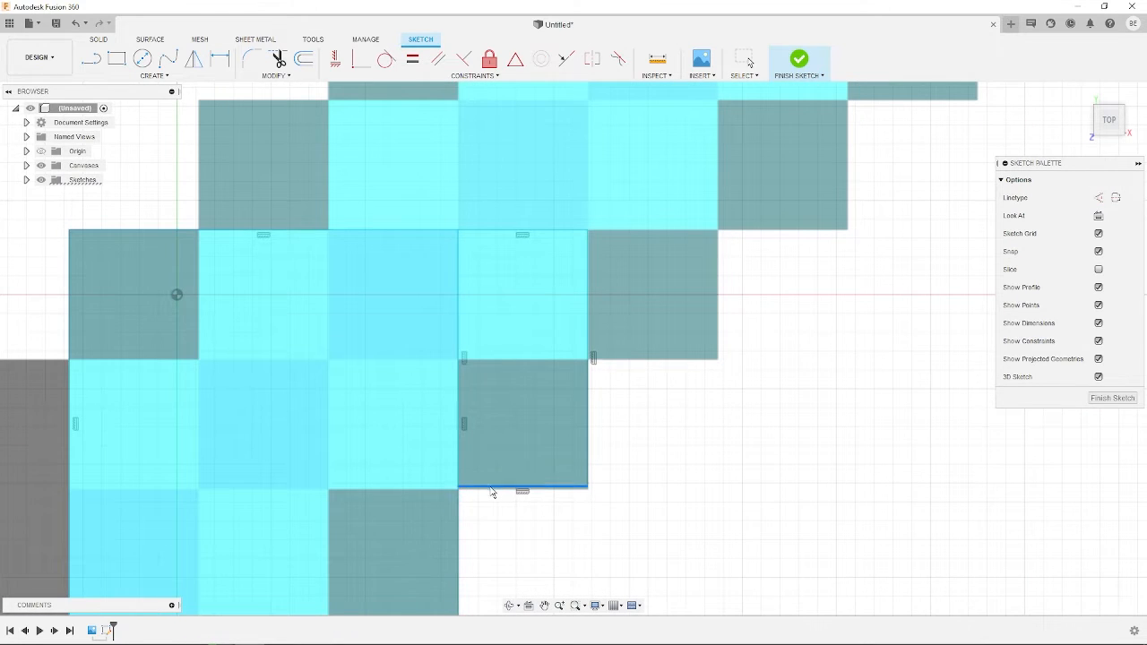
scroll(650, 502, up, 3)
scroll(649, 503, down, 6)
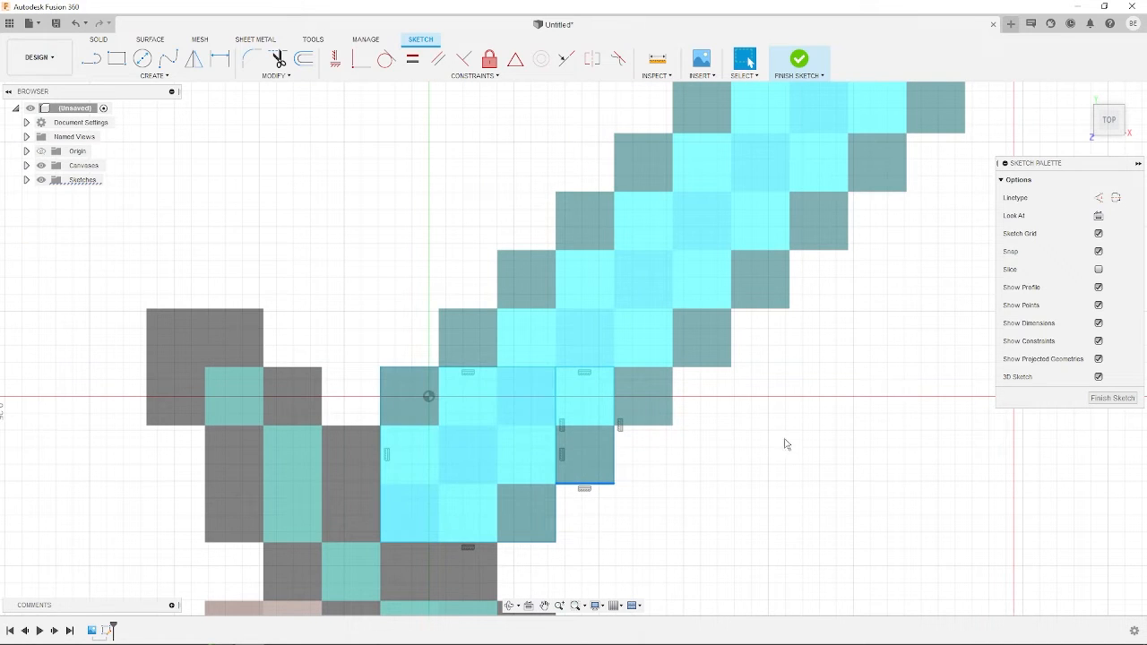
Step: Trace the blade's fourth pixel row with a three-by-one-pixel rectangle and a one-by-two-pixel rectangle stepping down its lower-right edge
scroll(511, 350, down, 1)
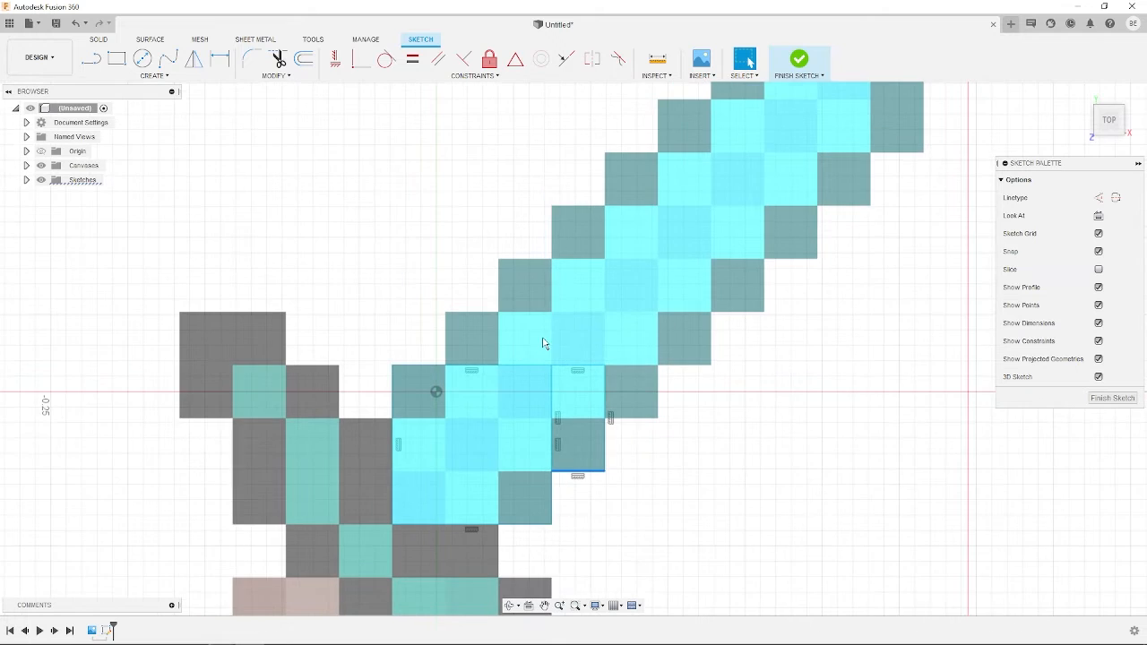
scroll(529, 345, up, 4)
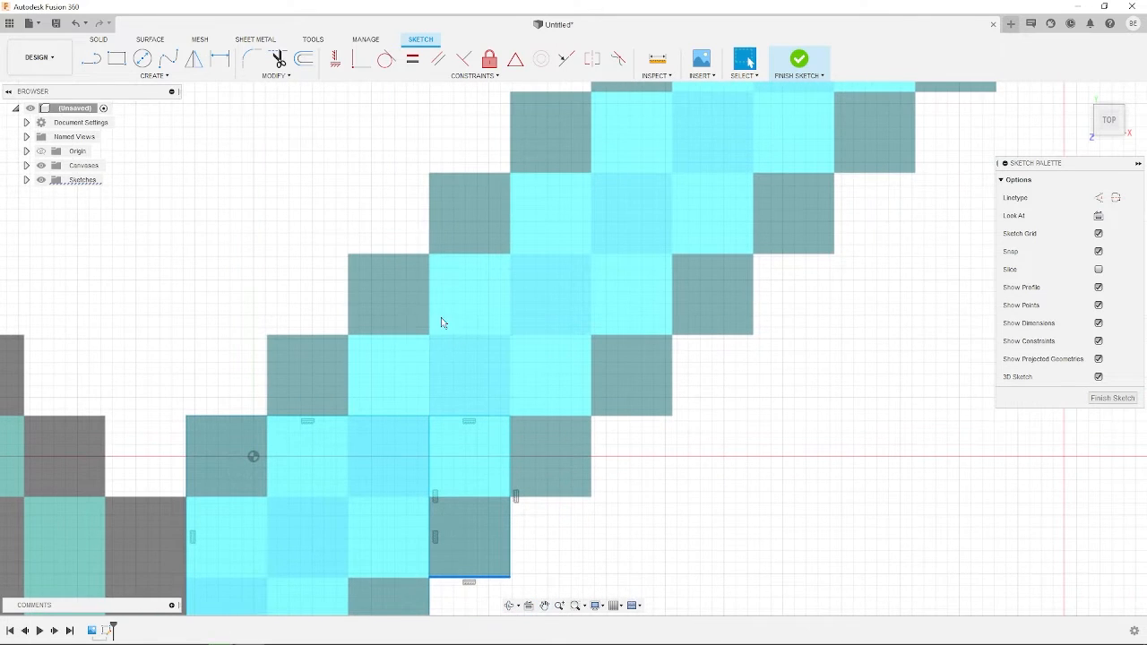
click(117, 58)
scroll(266, 341, up, 2)
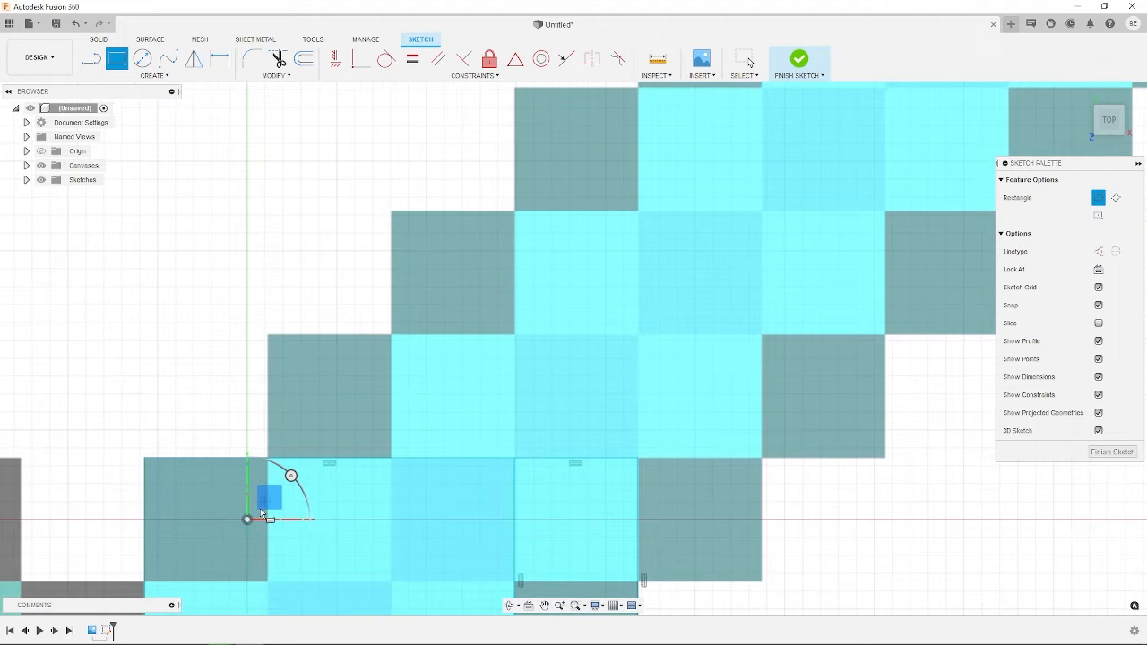
scroll(328, 522, down, 1)
middle_drag(332, 522, 376, 389)
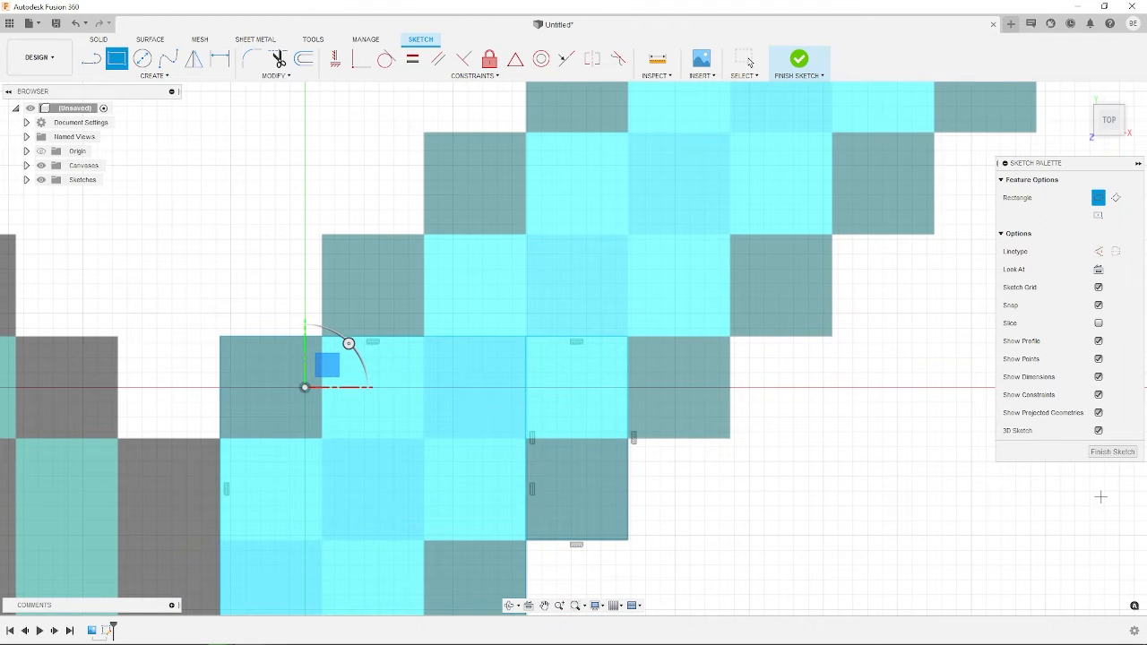
click(322, 235)
click(627, 337)
middle_drag(627, 337, 440, 400)
click(441, 301)
click(543, 503)
Step: Move the top edge of the fourth-row rectangle up onto the canvas pixel boundary
middle_drag(236, 305, 220, 403)
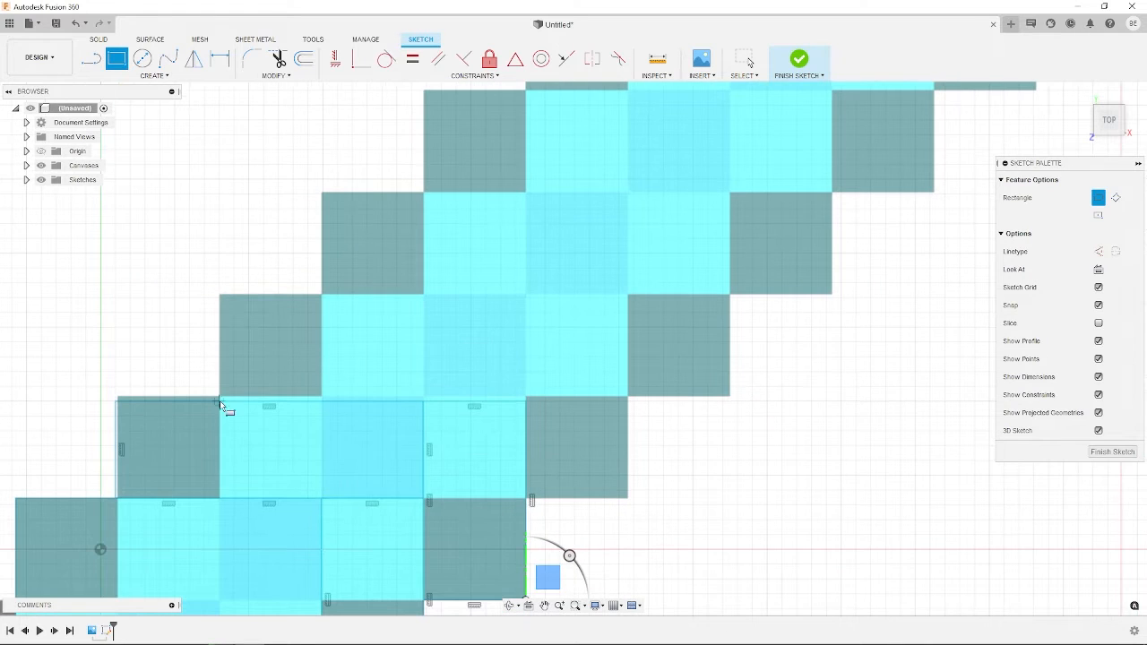
key(Escape)
drag(163, 401, 164, 396)
Step: Trace the blade's fifth pixel row with a three-by-one-pixel rectangle and an adjoining one-by-two-pixel rectangle
key(r)
scroll(221, 296, up, 2)
click(220, 449)
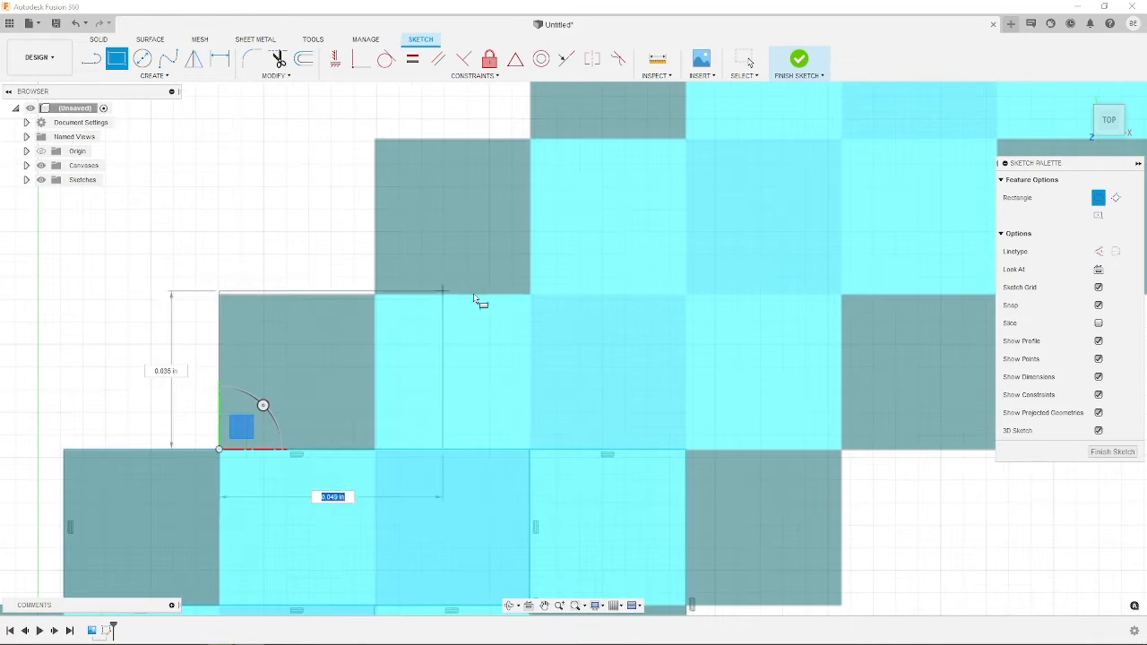
click(687, 295)
click(538, 420)
mouse_move(688, 300)
middle_down()
mouse_move(540, 117)
mouse_move(526, 255)
mouse_move(451, 398)
middle_up()
click(691, 114)
Step: Trace the blade's sixth pixel row with a three-by-one-pixel rectangle and an adjoining one-by-two-pixel rectangle
key(Escape)
key(r)
click(132, 398)
click(599, 242)
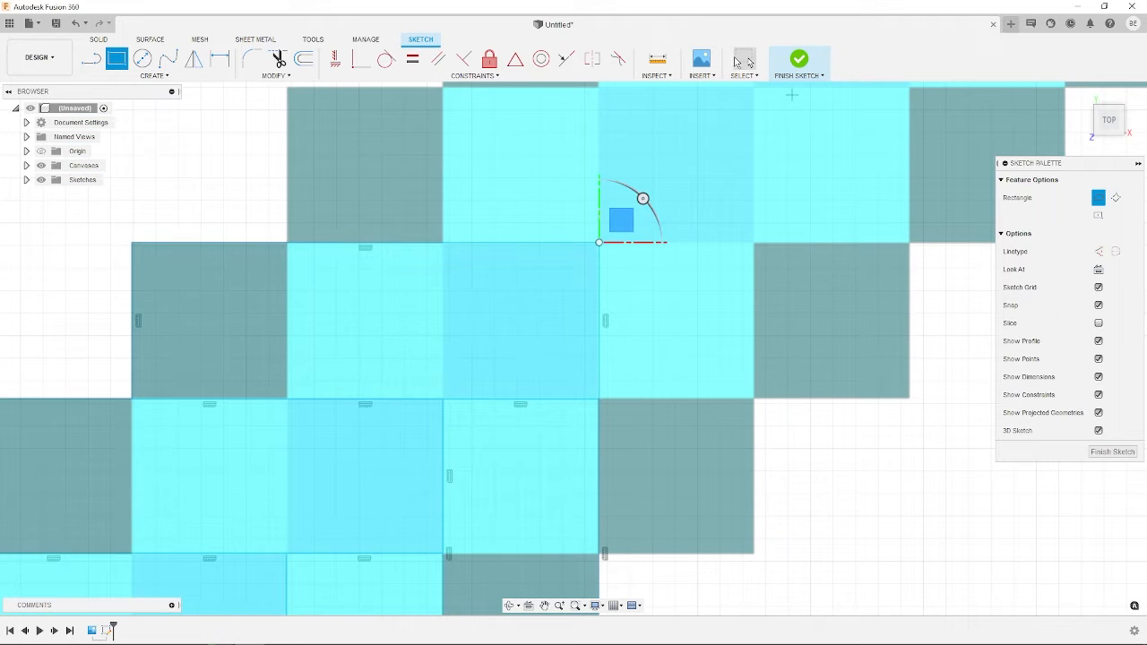
click(599, 553)
key(ctrl+z)
middle_drag(216, 272, 146, 294)
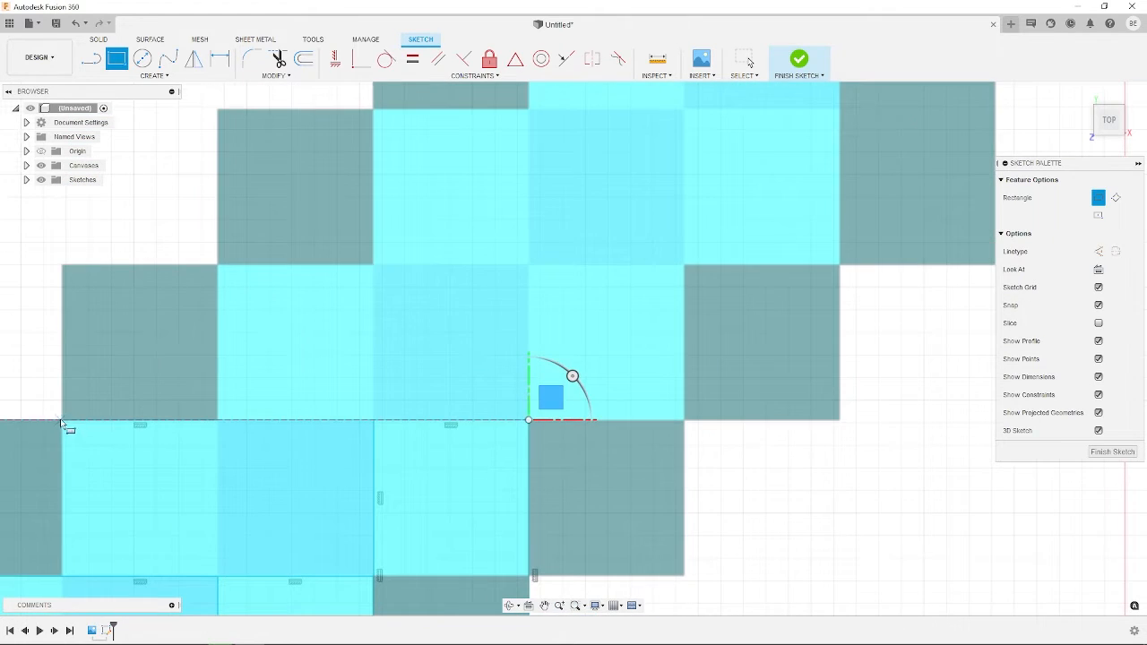
Step: Trace the blade's seventh pixel row with a three-by-one-pixel rectangle and an adjoining rectangle about 0.034 in wide and two pixels tall
click(218, 420)
click(682, 243)
click(504, 553)
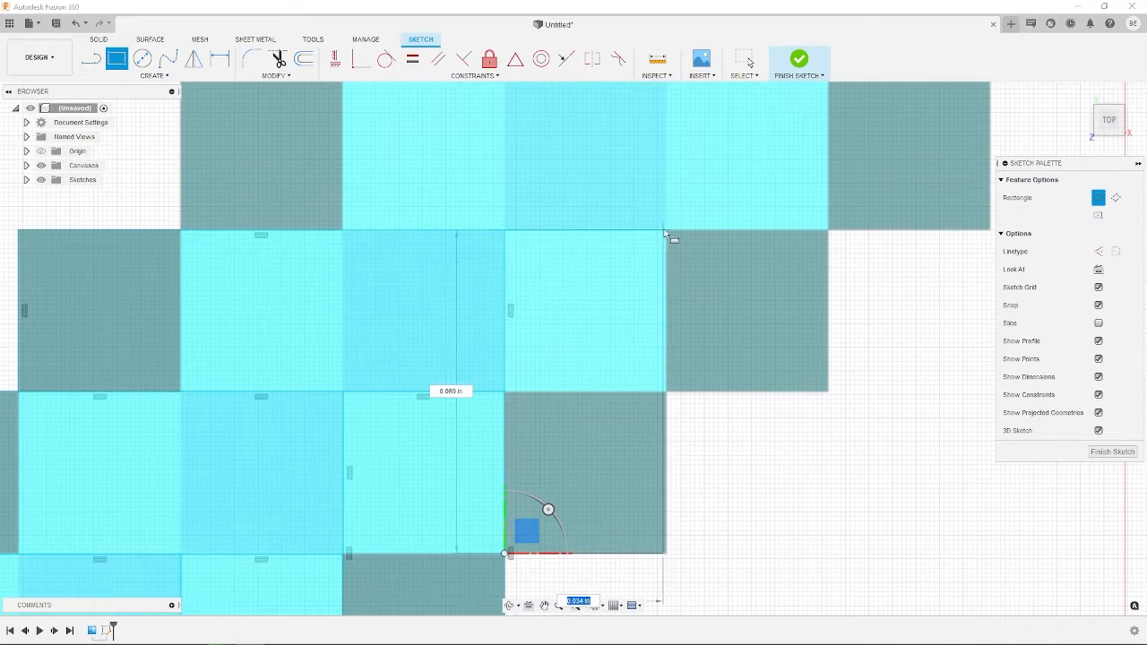
Step: Trace the blade's eighth pixel row with a three-by-one-pixel rectangle and an adjoining one-by-two-pixel rectangle
middle_drag(199, 220, 191, 389)
click(174, 399)
click(661, 238)
key(Escape)
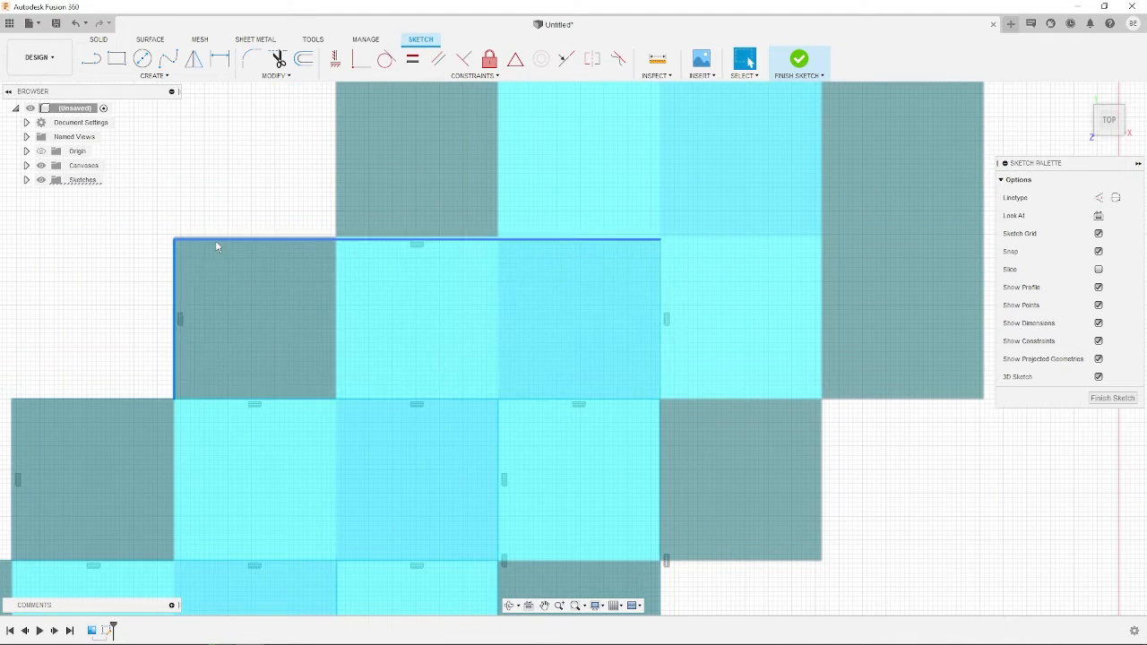
middle_drag(216, 246, 39, 212)
click(116, 58)
click(481, 527)
click(643, 204)
Step: Draw a three-by-one-pixel rectangle over the ninth pixel row, just below the blade tip
scroll(643, 205, down, 3)
middle_drag(643, 204, 580, 339)
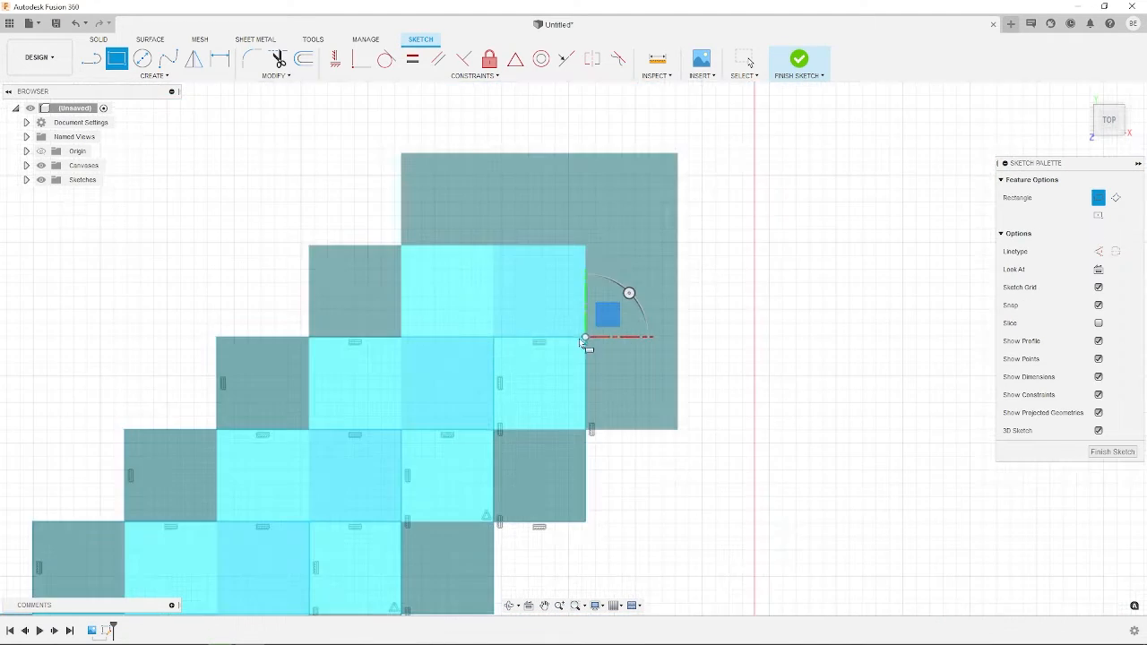
click(309, 337)
scroll(587, 246, up, 3)
click(585, 244)
Step: Outline the blade tip with an upright rectangle about 0.034 by 0.103 in and a two-by-one-pixel rectangle, and finish the sketch
click(586, 430)
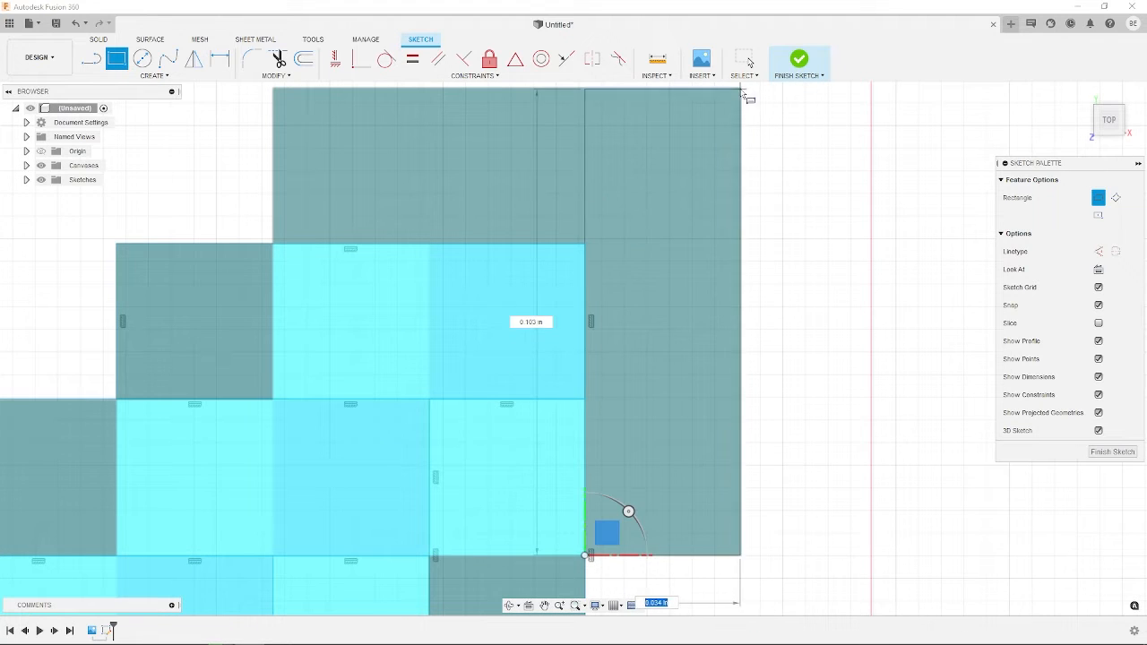
click(742, 91)
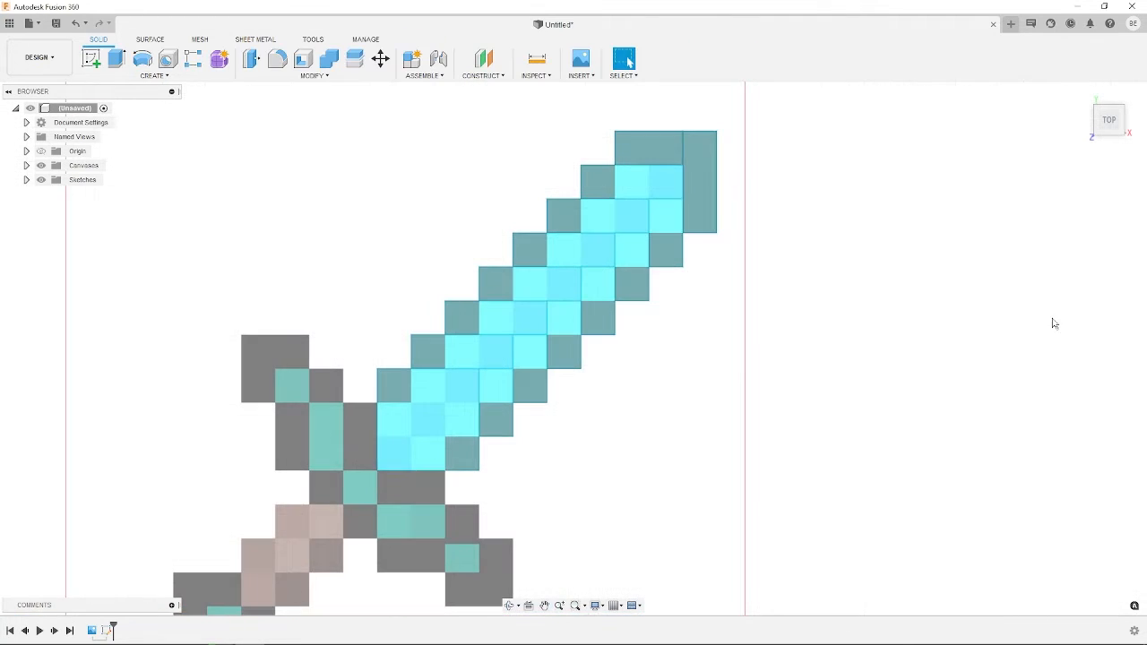
key(F6)
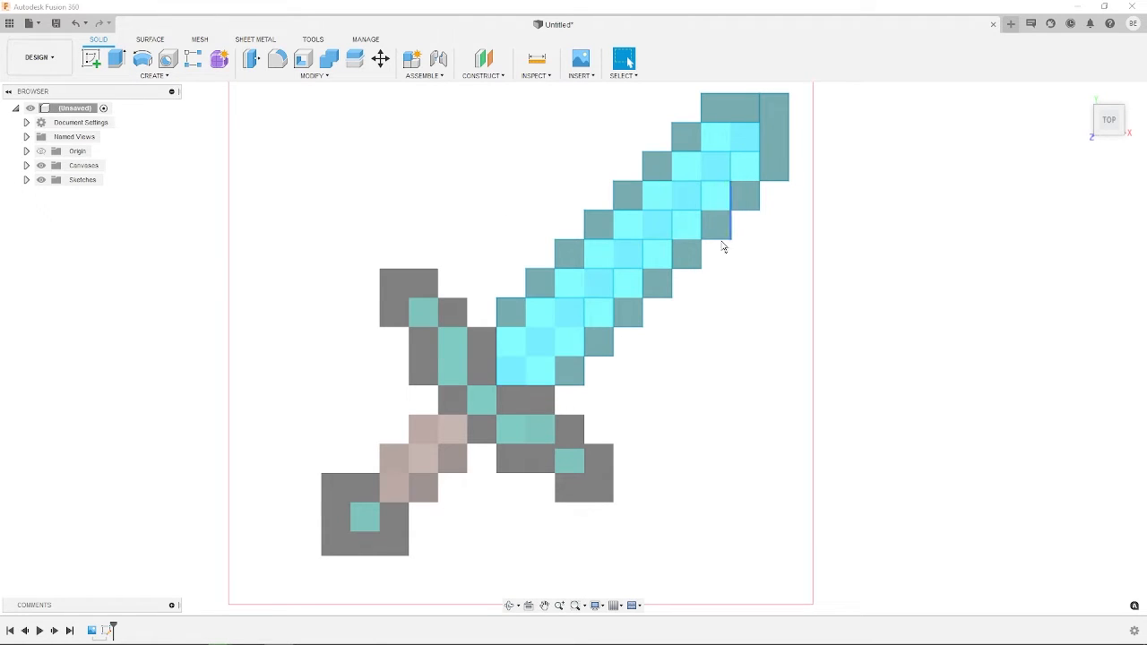
Step: Start an extrusion and select the blade's traced rectangle profiles, from the guard end up to the tip
click(115, 60)
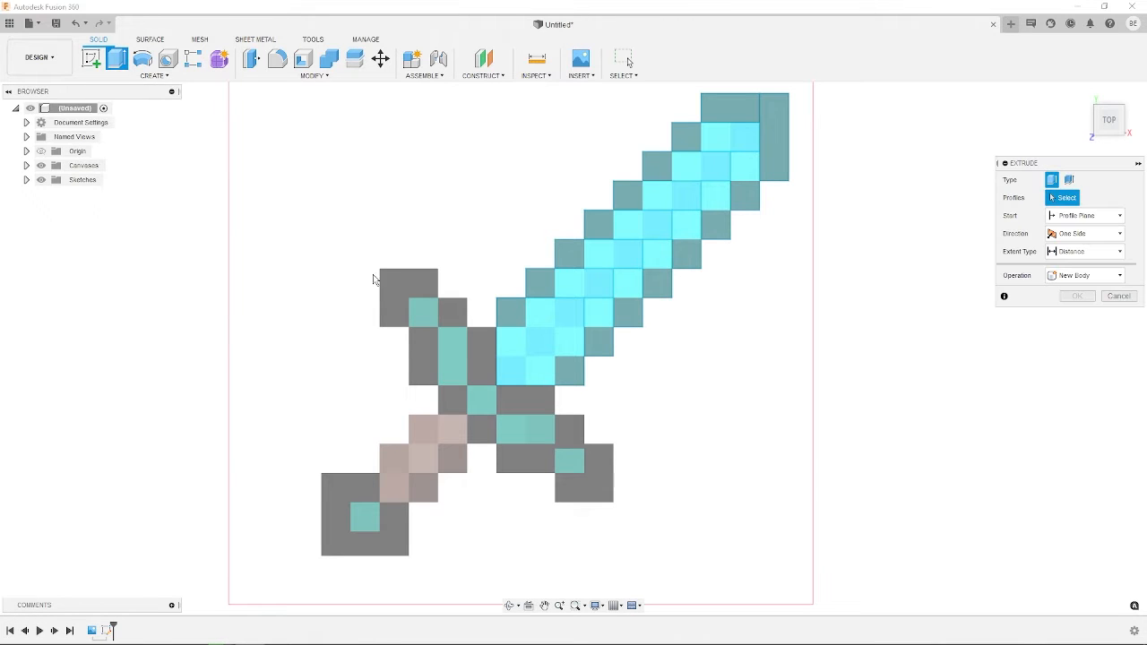
click(511, 323)
click(569, 286)
click(613, 332)
click(627, 296)
click(599, 254)
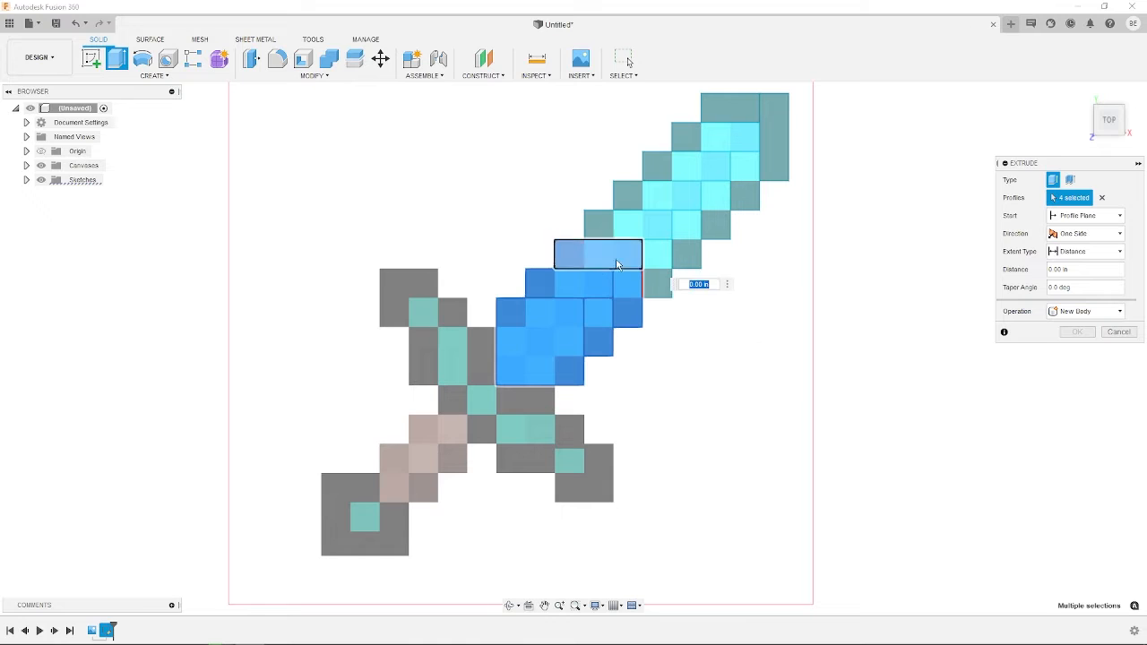
click(657, 269)
click(627, 225)
click(701, 225)
click(686, 190)
click(722, 160)
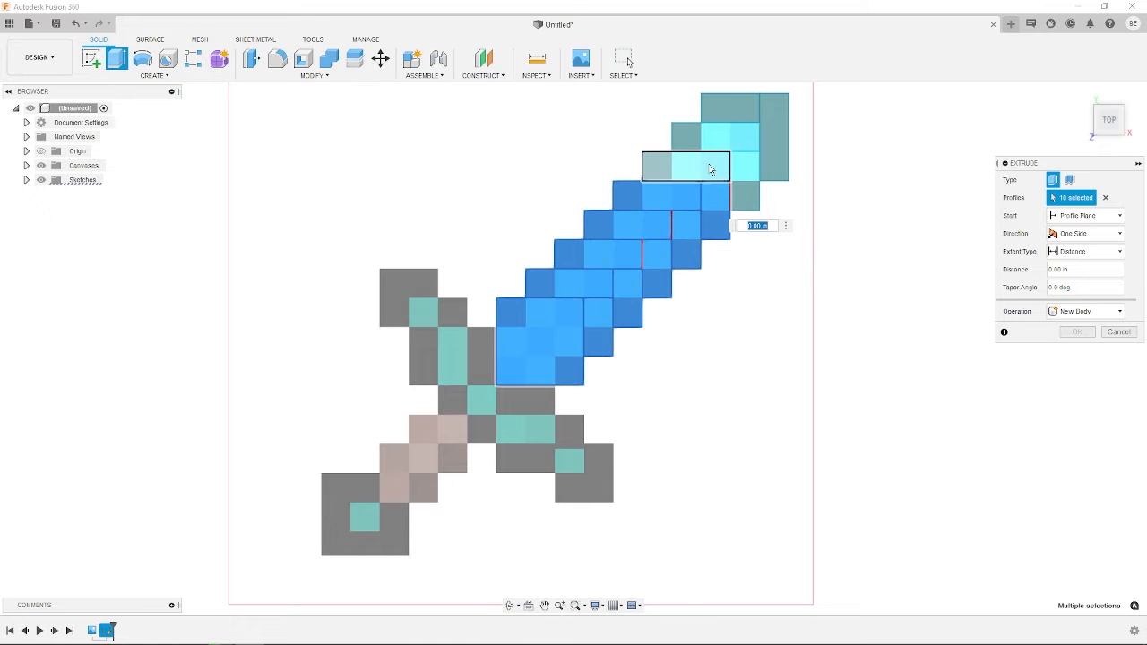
click(743, 169)
click(717, 144)
click(747, 135)
click(770, 139)
click(736, 108)
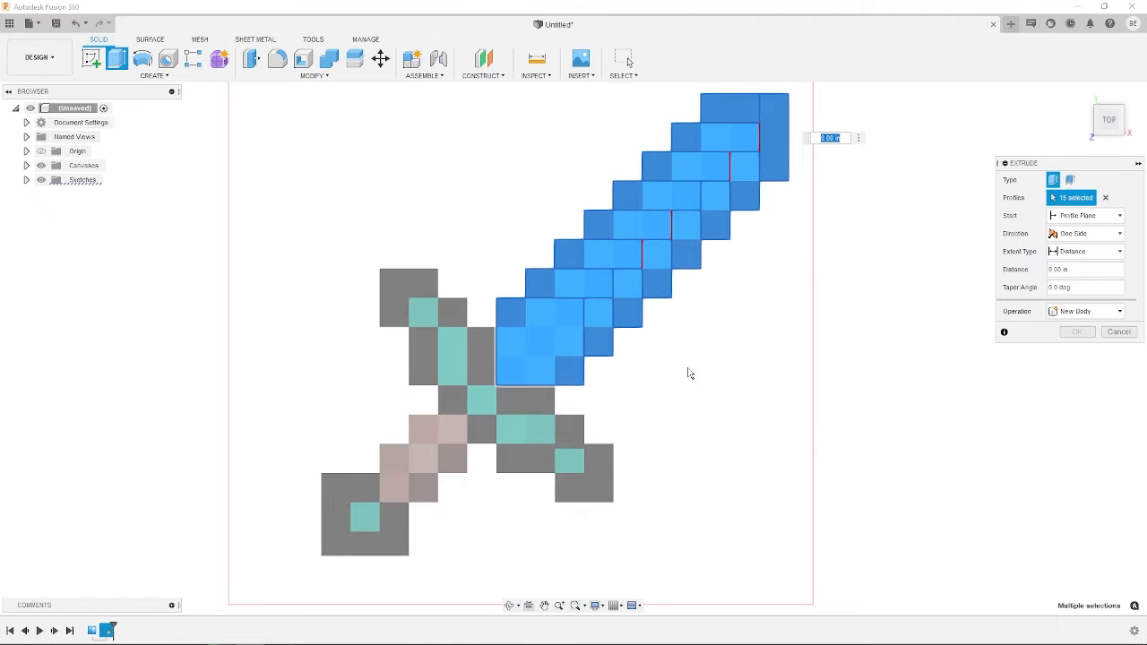
Step: Add the two thin sliver profiles between the rectangles in the blade's middle rows to the extrusion selection
scroll(677, 340, up, 15)
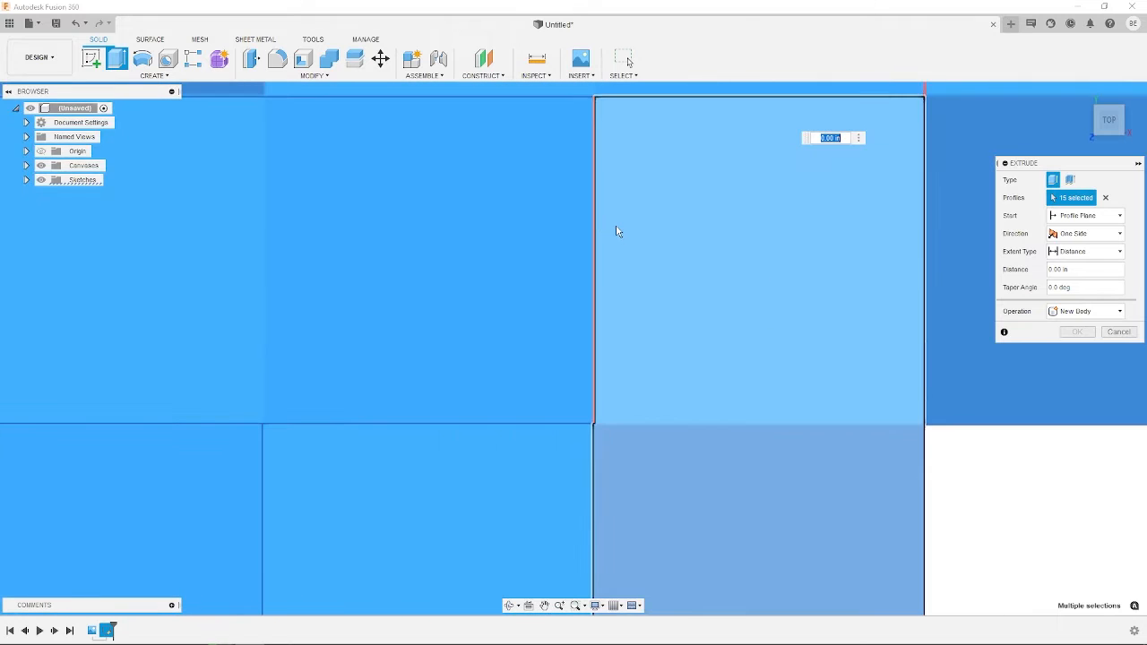
scroll(599, 358, up, 10)
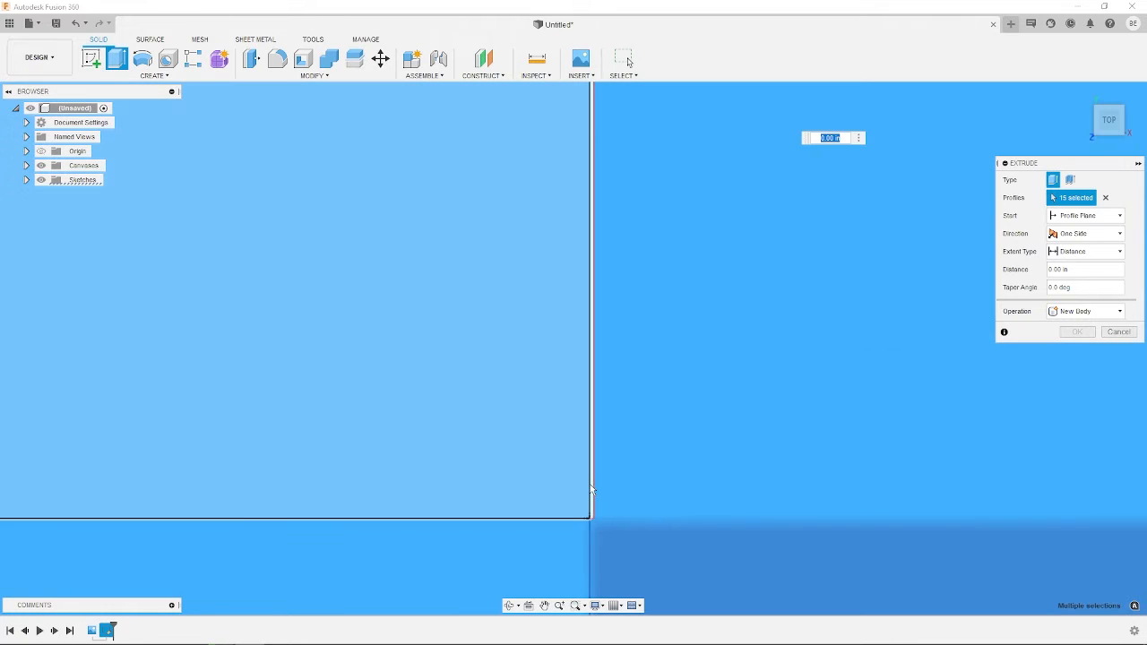
click(592, 485)
scroll(654, 394, down, 1)
middle_drag(854, 232, 558, 412)
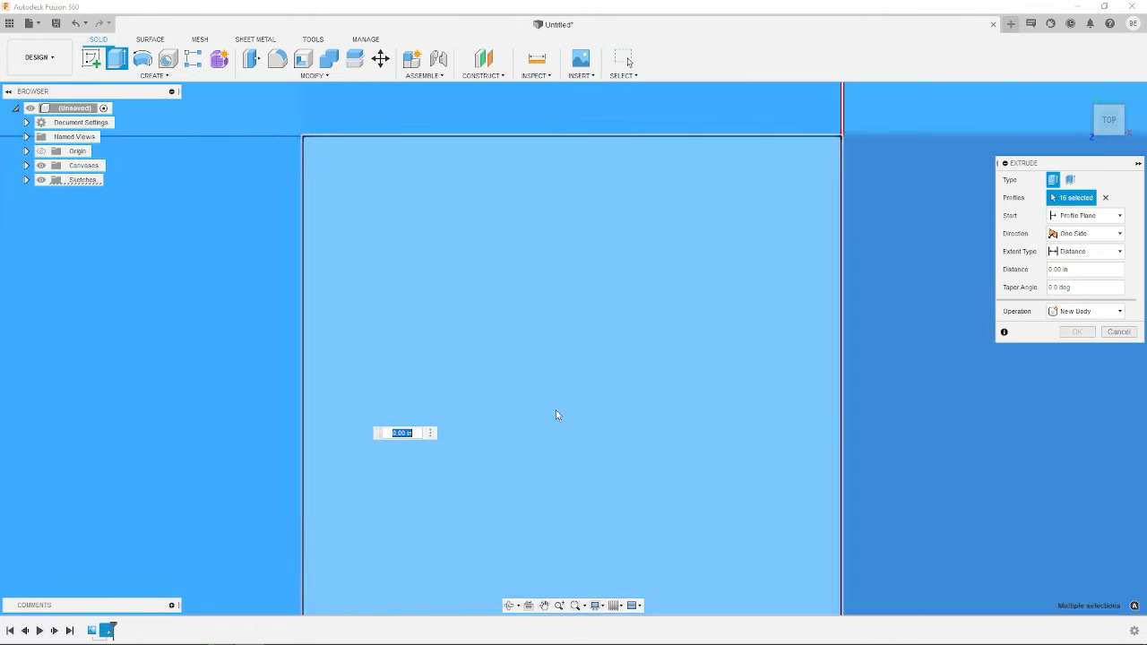
scroll(563, 407, down, 3)
scroll(780, 209, up, 3)
scroll(640, 287, up, 2)
click(639, 306)
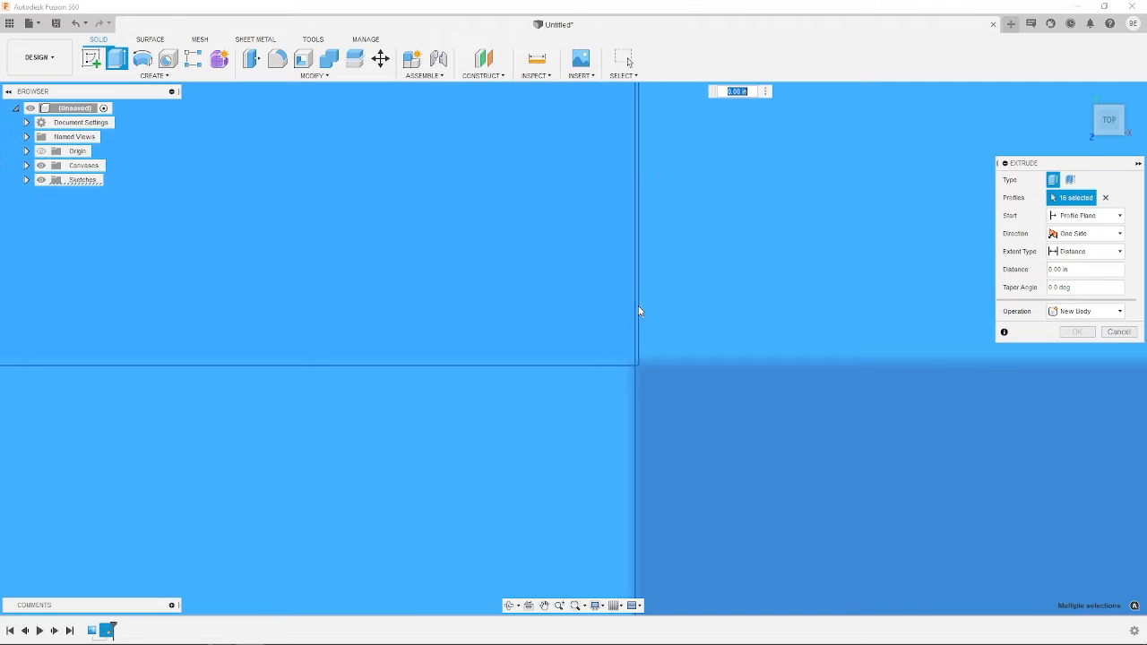
Step: Add the remaining two sliver profiles between the rectangles near the blade tip to the extrusion selection
scroll(663, 298, down, 3)
scroll(667, 301, down, 2)
middle_drag(792, 212, 655, 397)
scroll(602, 412, down, 4)
scroll(567, 375, up, 2)
scroll(567, 375, up, 5)
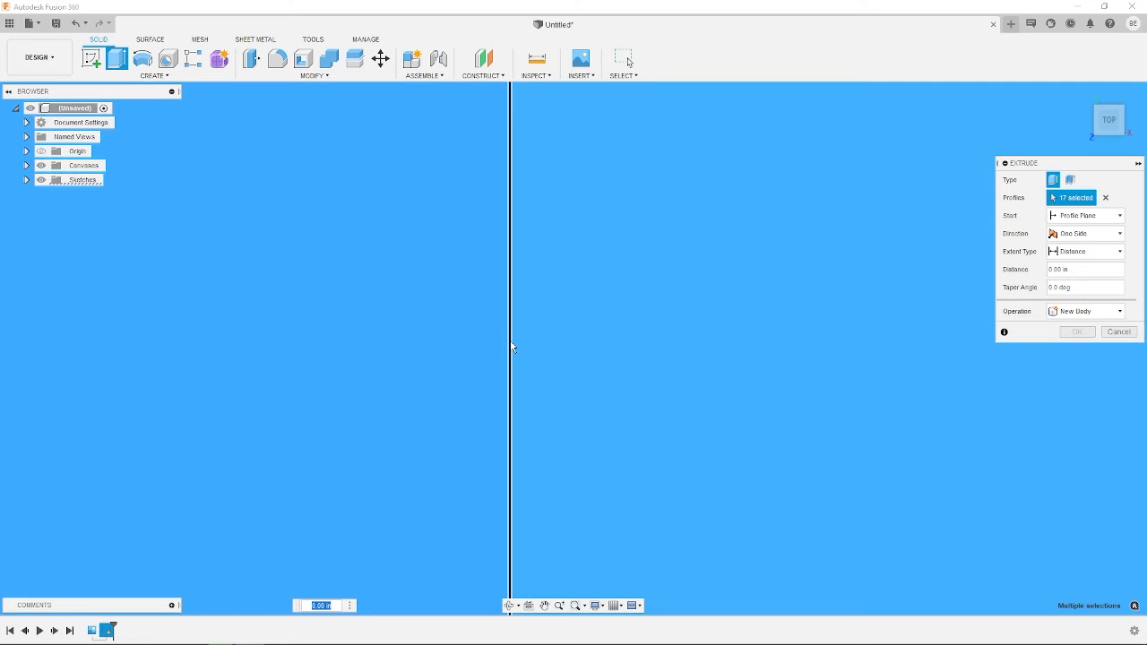
click(512, 347)
scroll(583, 331, down, 3)
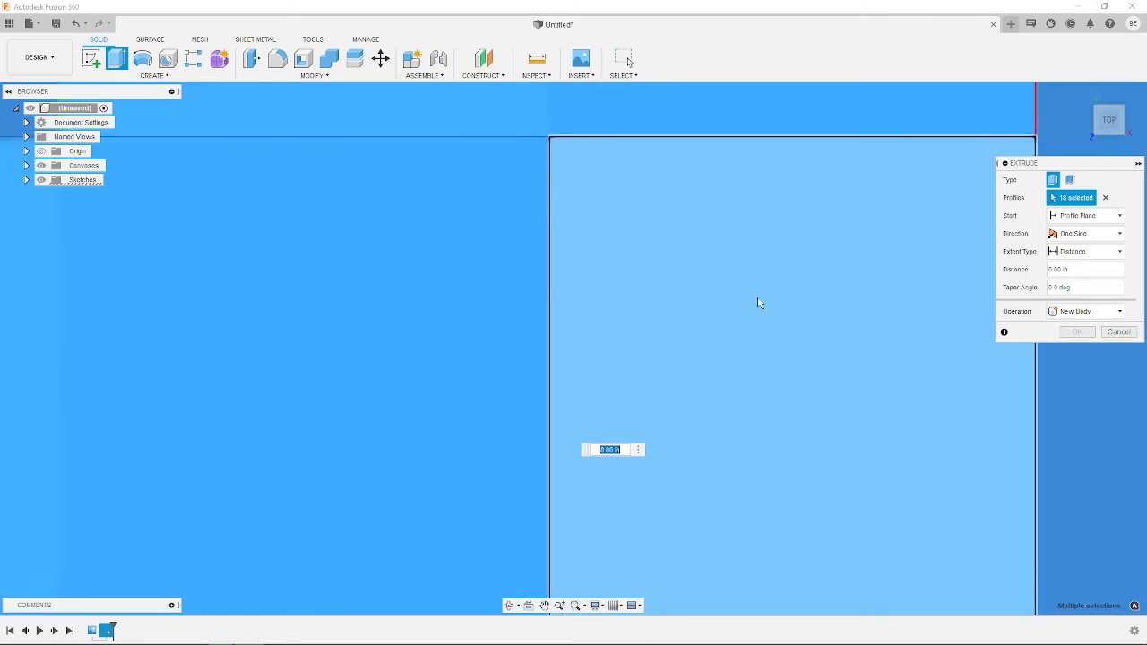
scroll(843, 217, down, 2)
middle_drag(843, 218, 391, 534)
scroll(500, 404, up, 2)
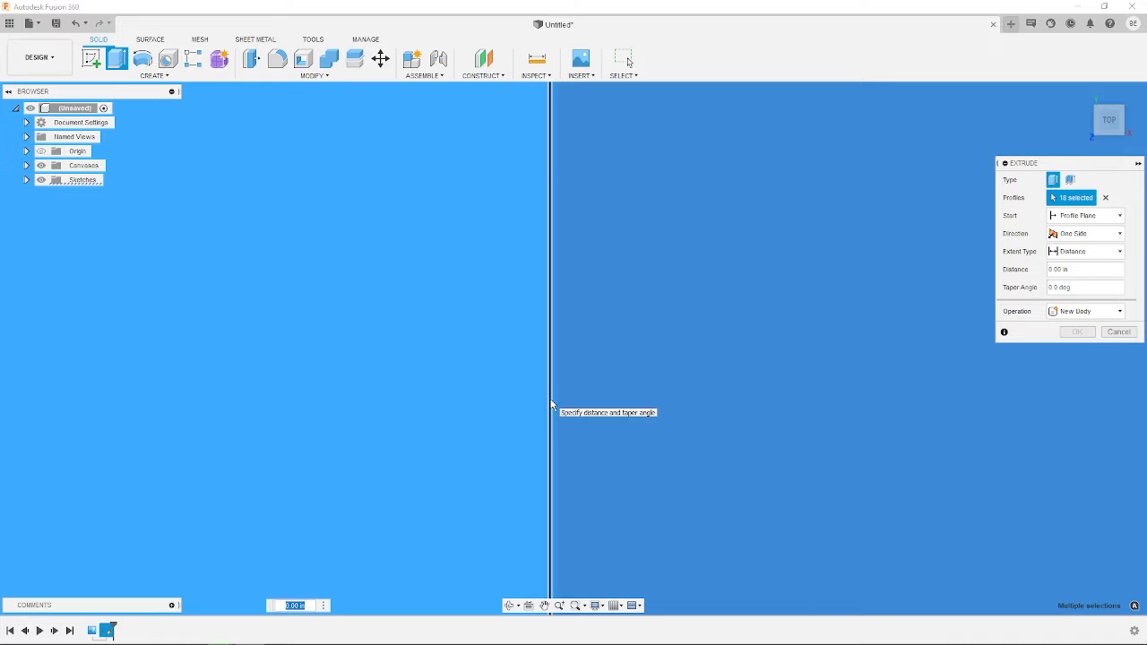
click(553, 404)
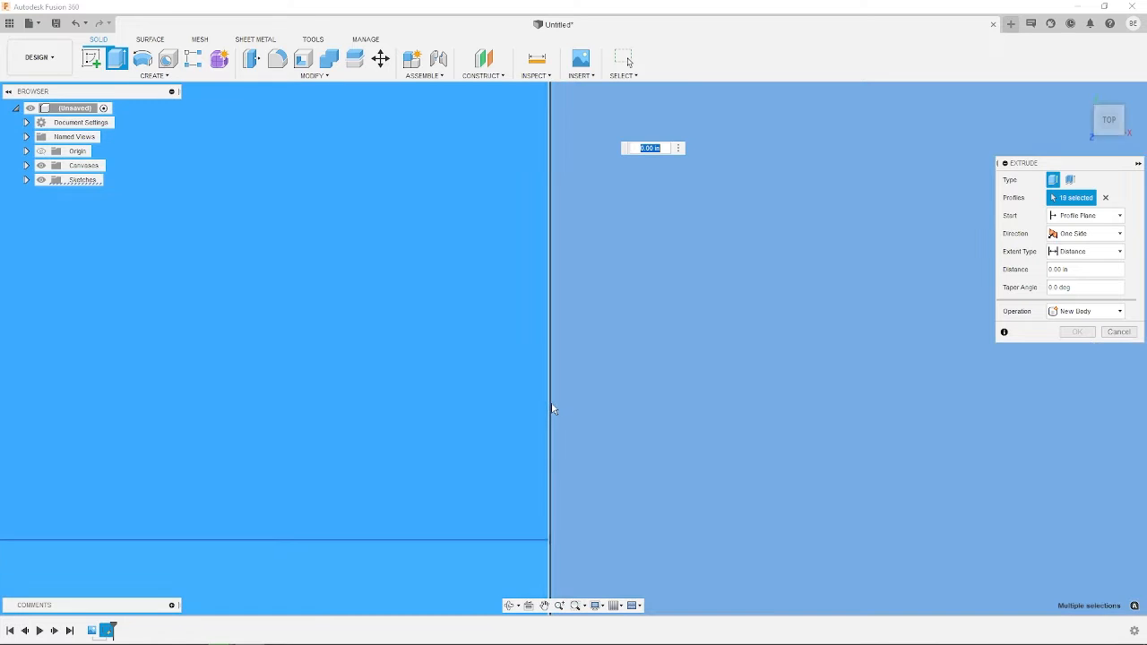
scroll(560, 421, down, 2)
scroll(567, 440, down, 6)
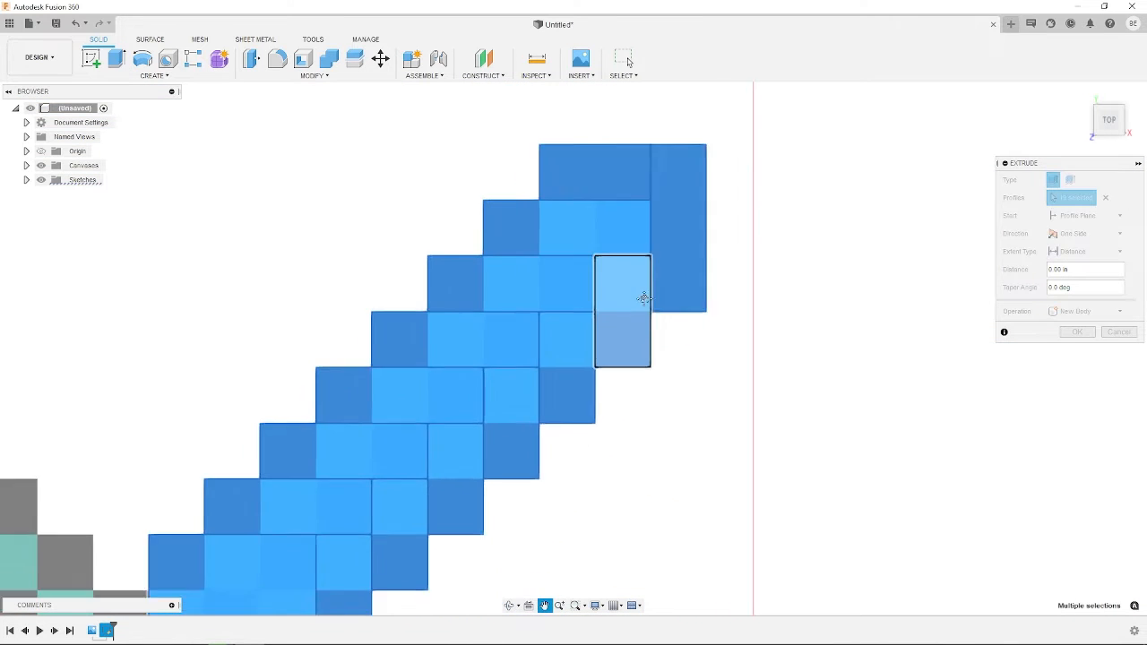
Step: Extrude the selected blade profiles upward about 0.02 in as a new body
shift+middle_drag(549, 477, 545, 419)
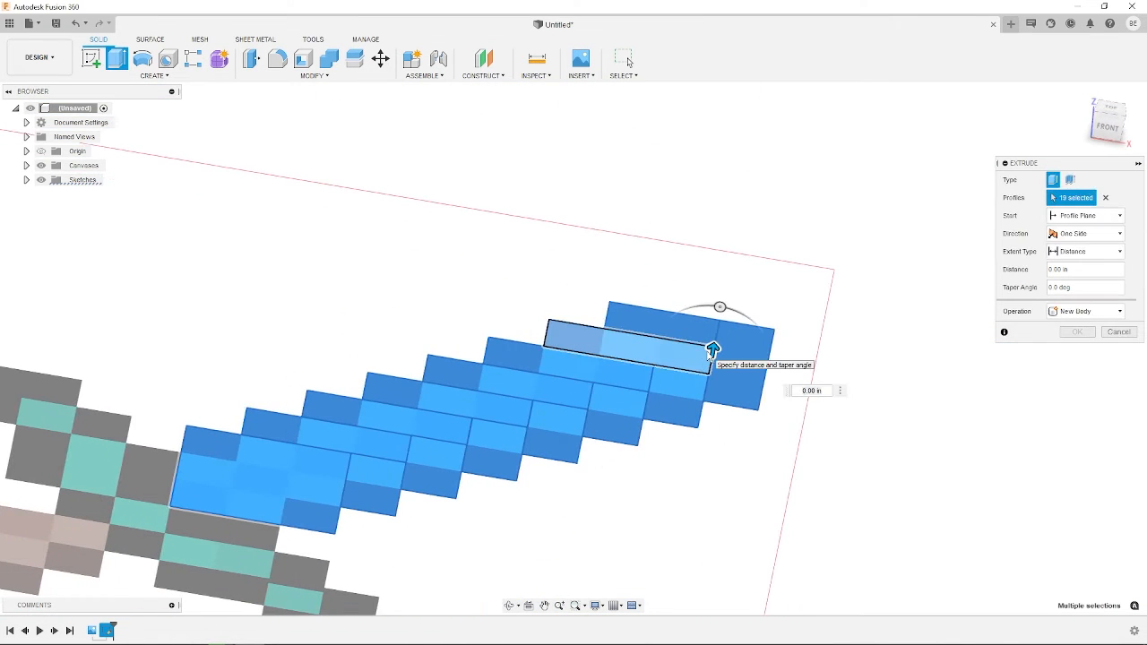
drag(712, 349, 719, 307)
shift+middle_drag(719, 308, 815, 331)
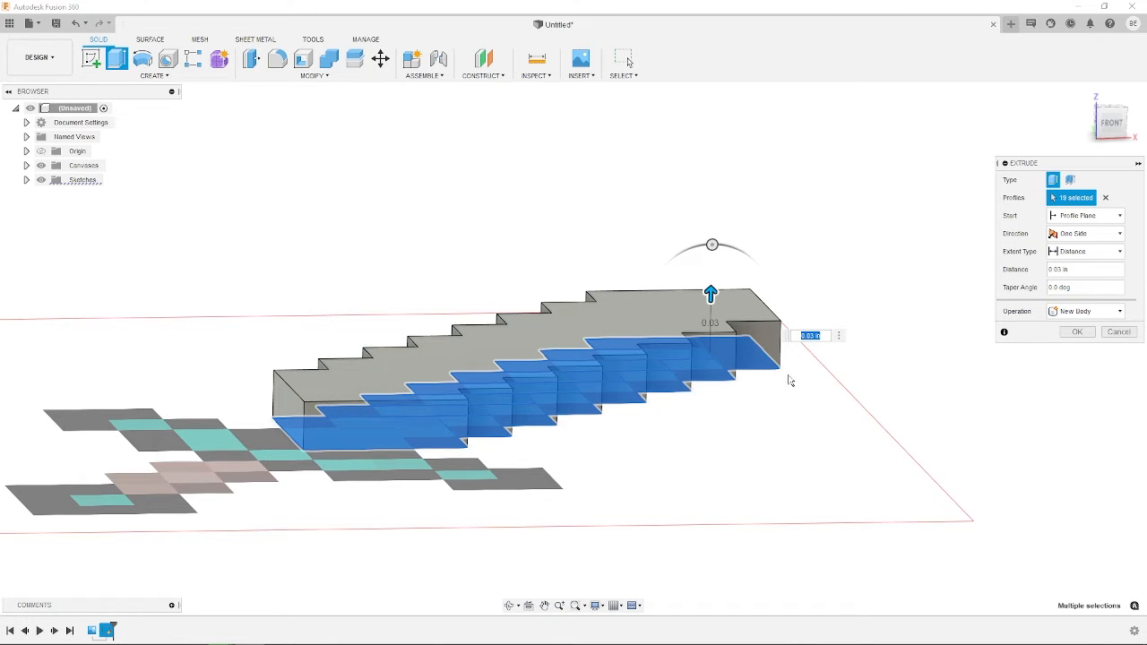
drag(713, 294, 712, 310)
click(1077, 332)
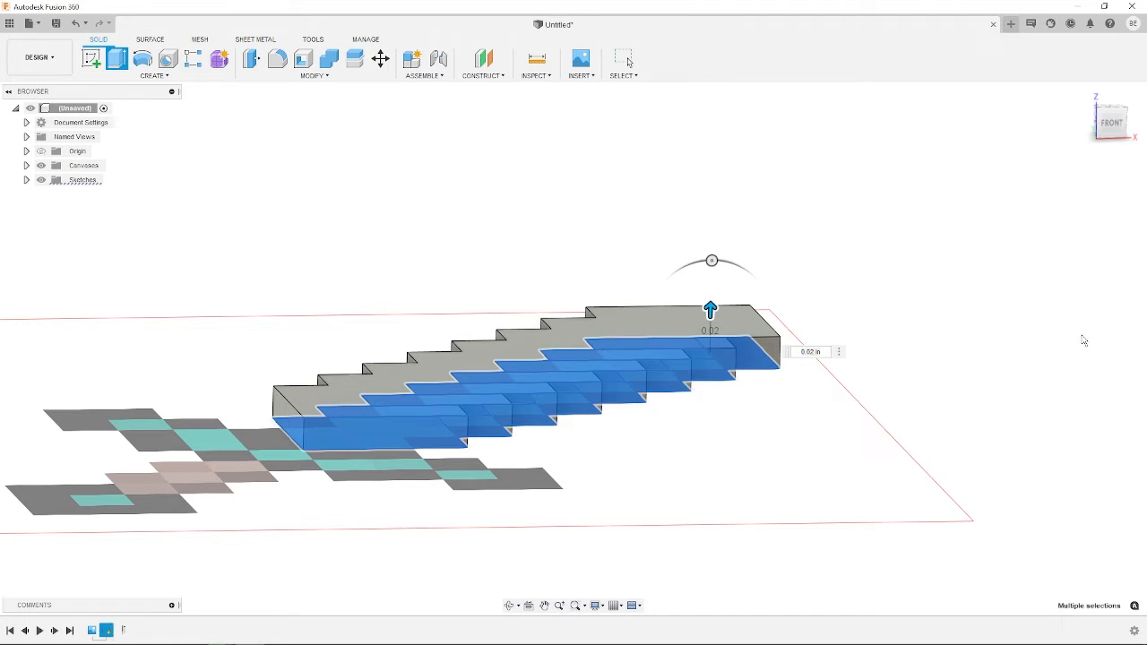
shift+middle_drag(628, 494, 663, 532)
scroll(574, 531, down, 3)
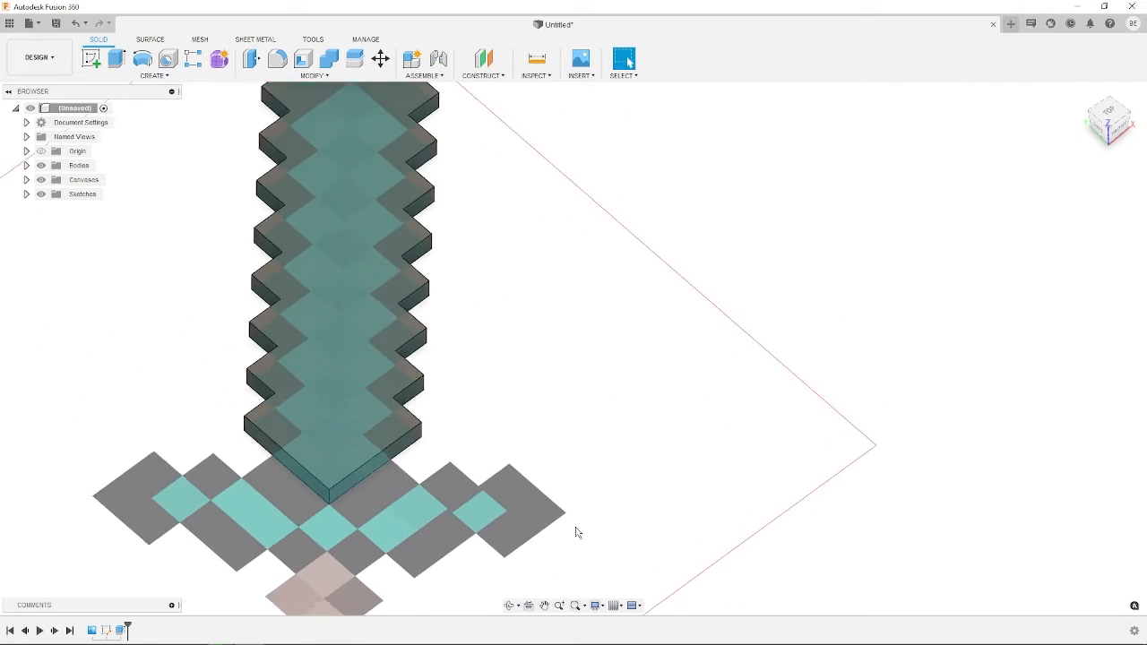
middle_drag(565, 518, 661, 409)
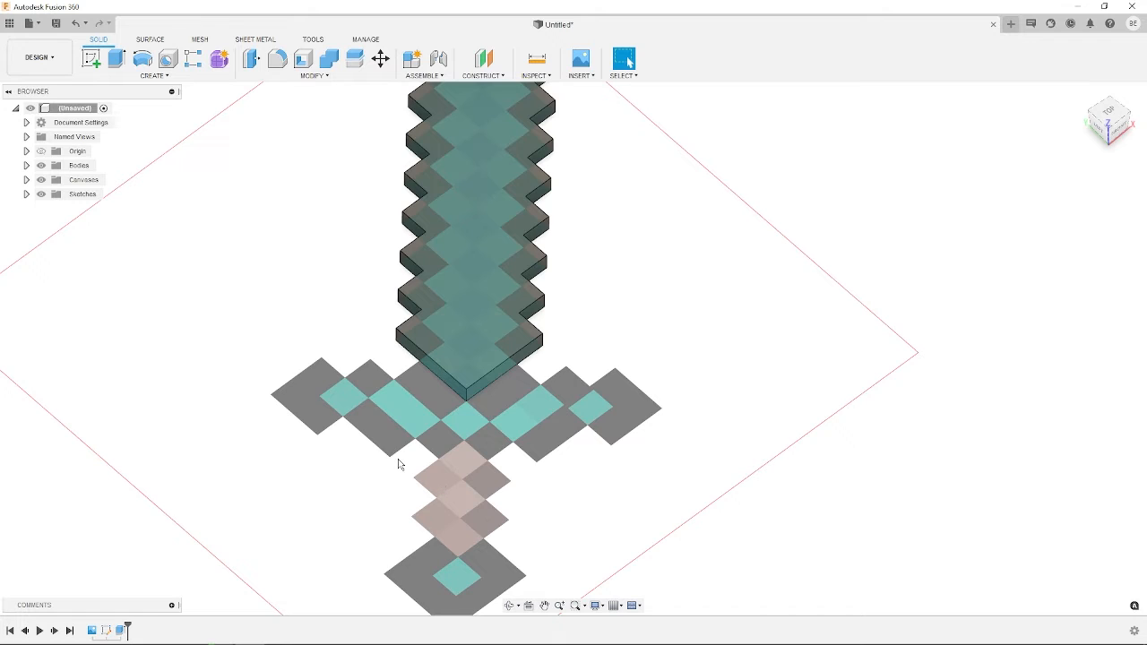
click(90, 58)
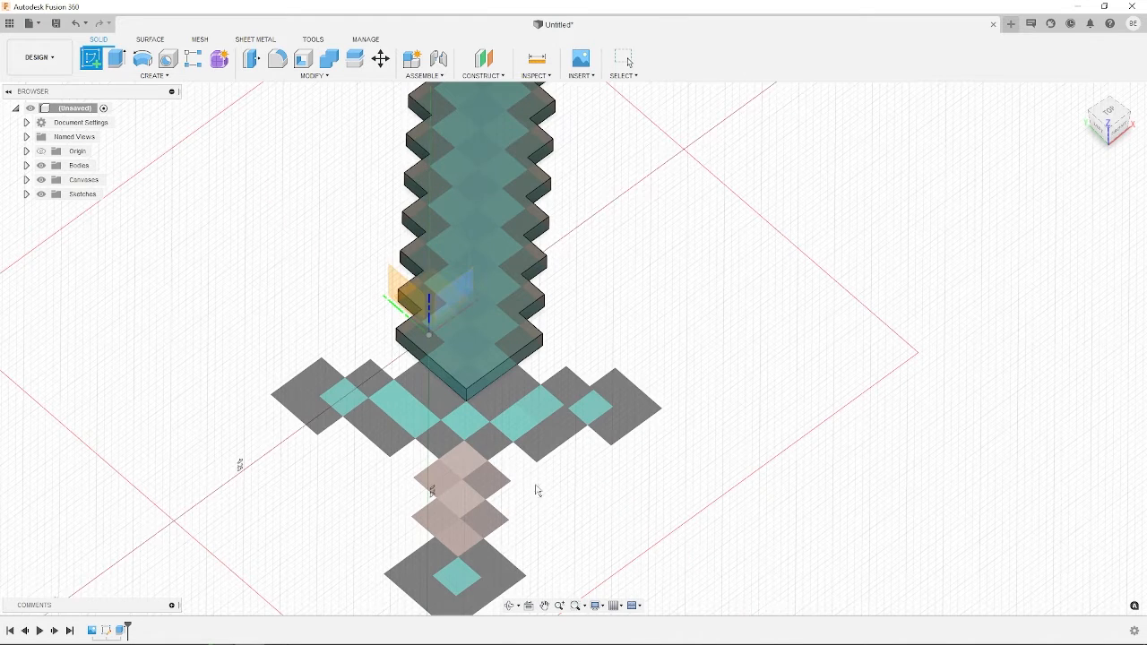
mouse_move(513, 458)
shift+middle_down()
mouse_move(500, 502)
mouse_move(510, 502)
mouse_move(511, 467)
shift+middle_up()
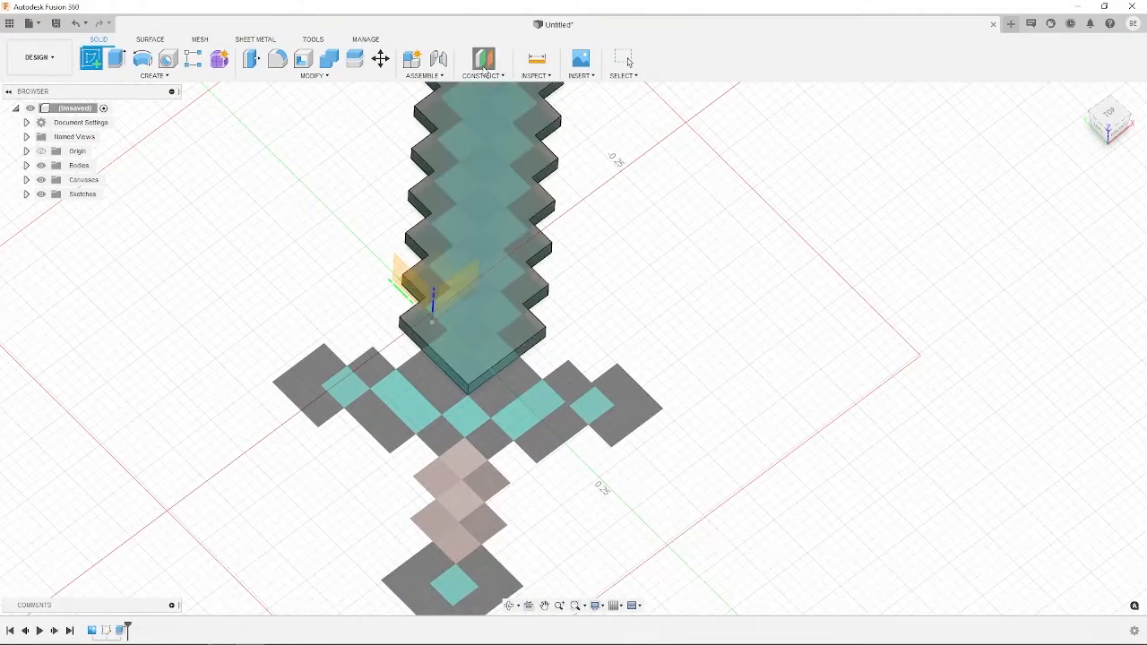
Step: Create a construction plane offset 0.01 in from the horizontal origin plane, within the blade's thickness
click(484, 59)
shift+middle_drag(449, 406, 512, 377)
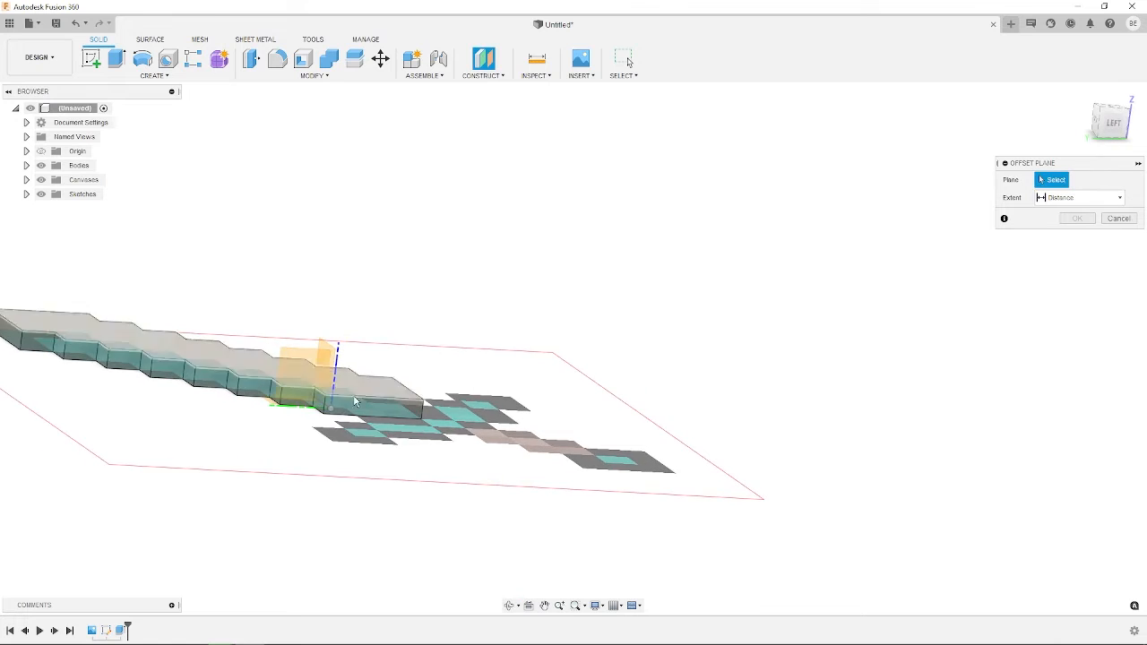
scroll(287, 410, up, 3)
scroll(286, 407, up, 2)
mouse_move(385, 417)
shift+middle_down()
mouse_move(385, 403)
mouse_move(382, 418)
shift+middle_up()
click(383, 443)
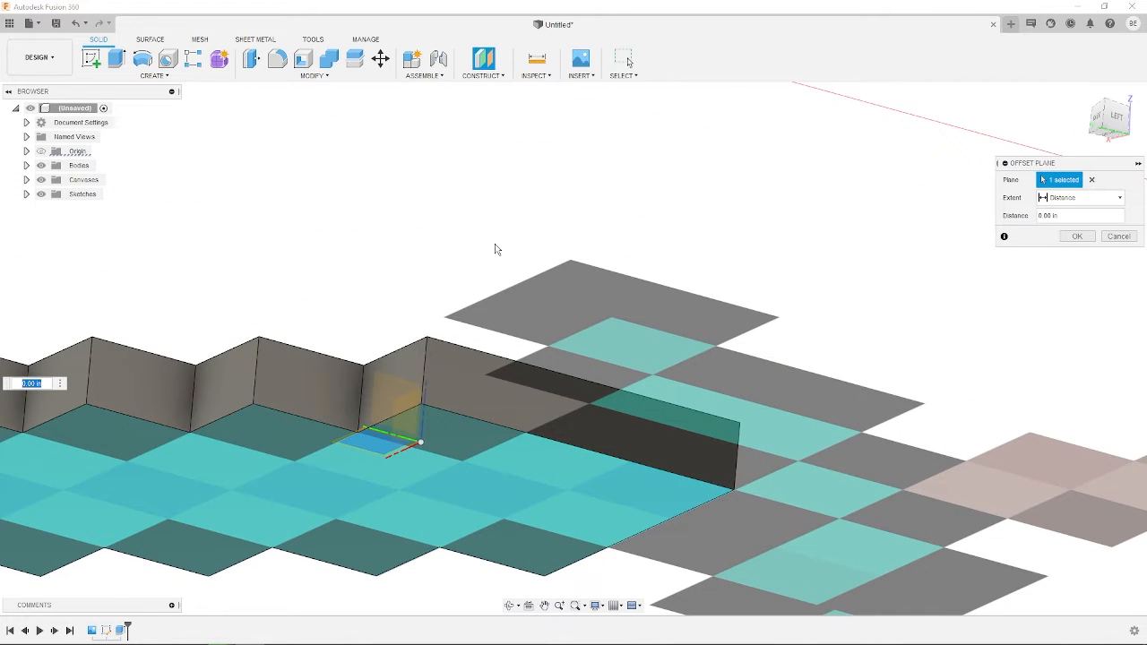
shift+middle_drag(457, 315, 470, 428)
scroll(411, 385, down, 3)
middle_drag(357, 391, 524, 417)
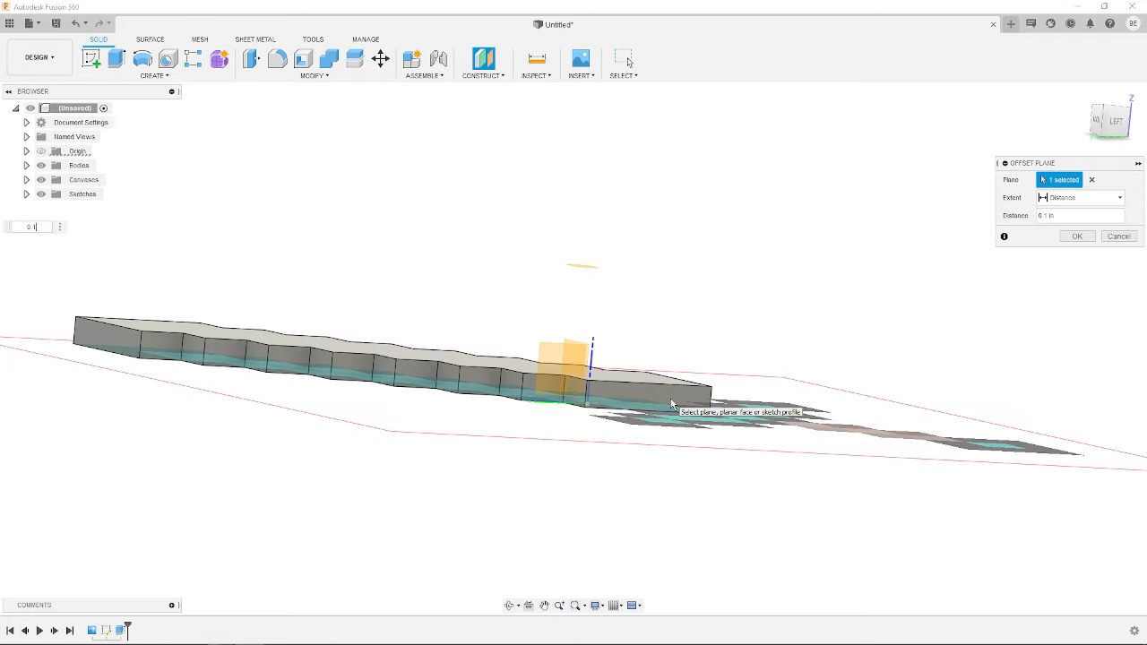
shift+middle_drag(671, 405, 633, 388)
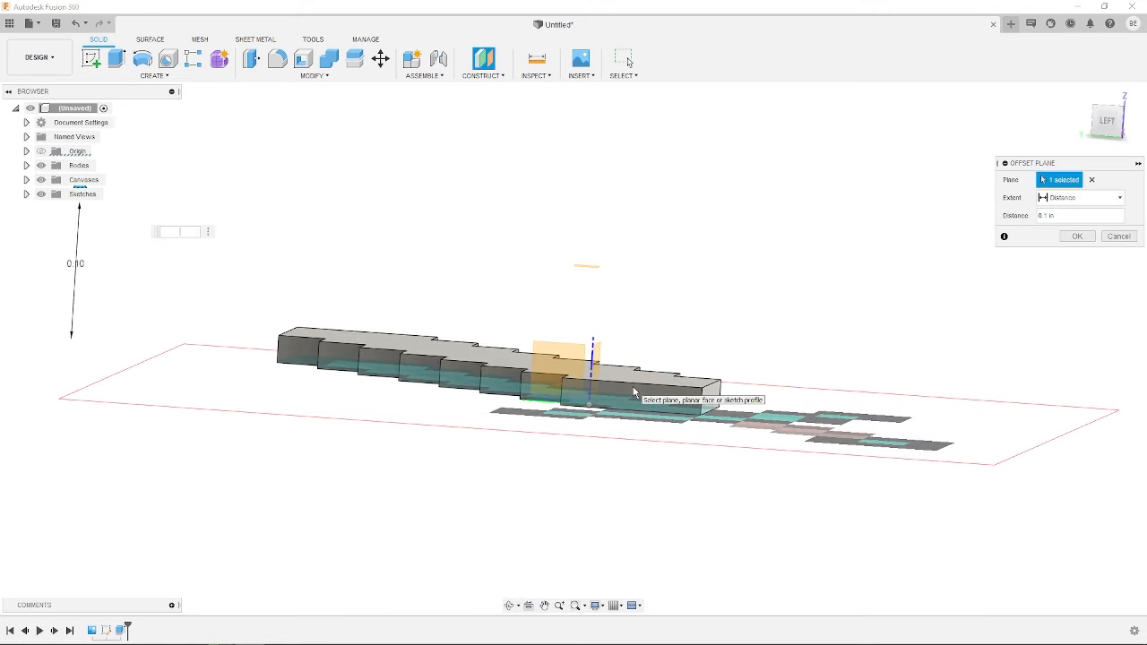
text(01)
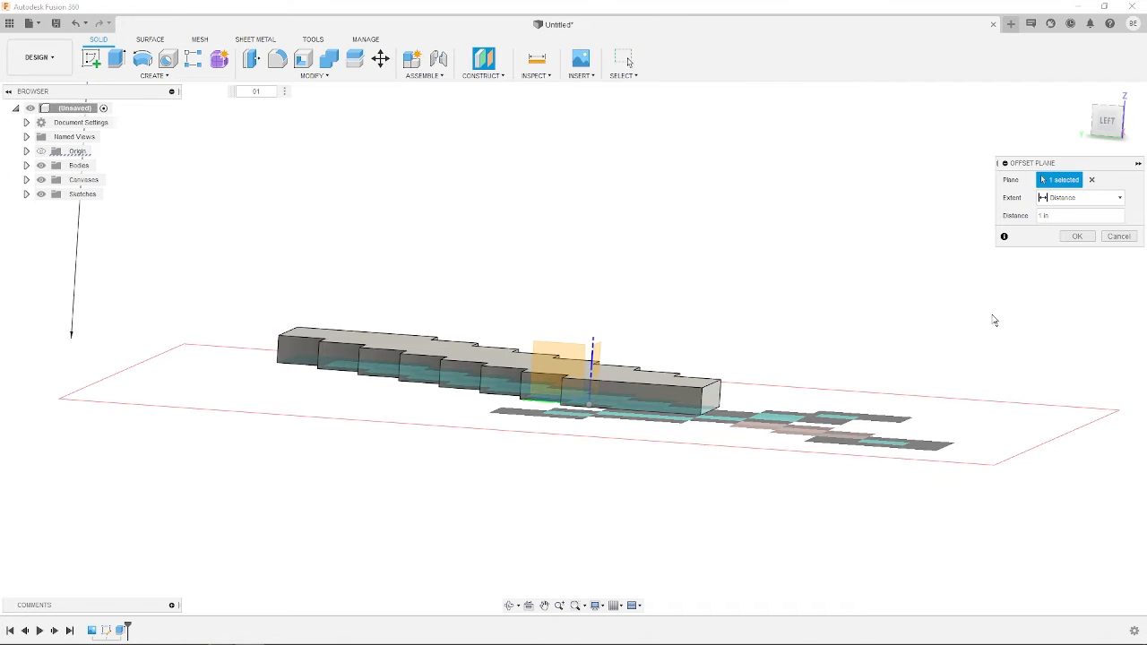
scroll(717, 385, down, 3)
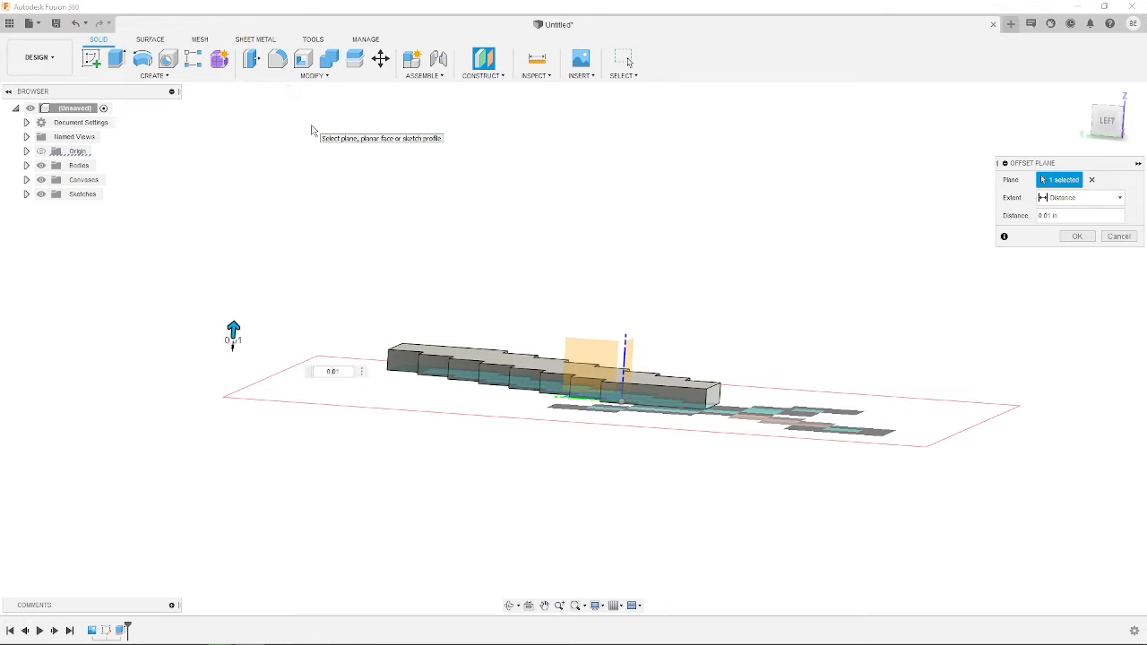
click(1077, 236)
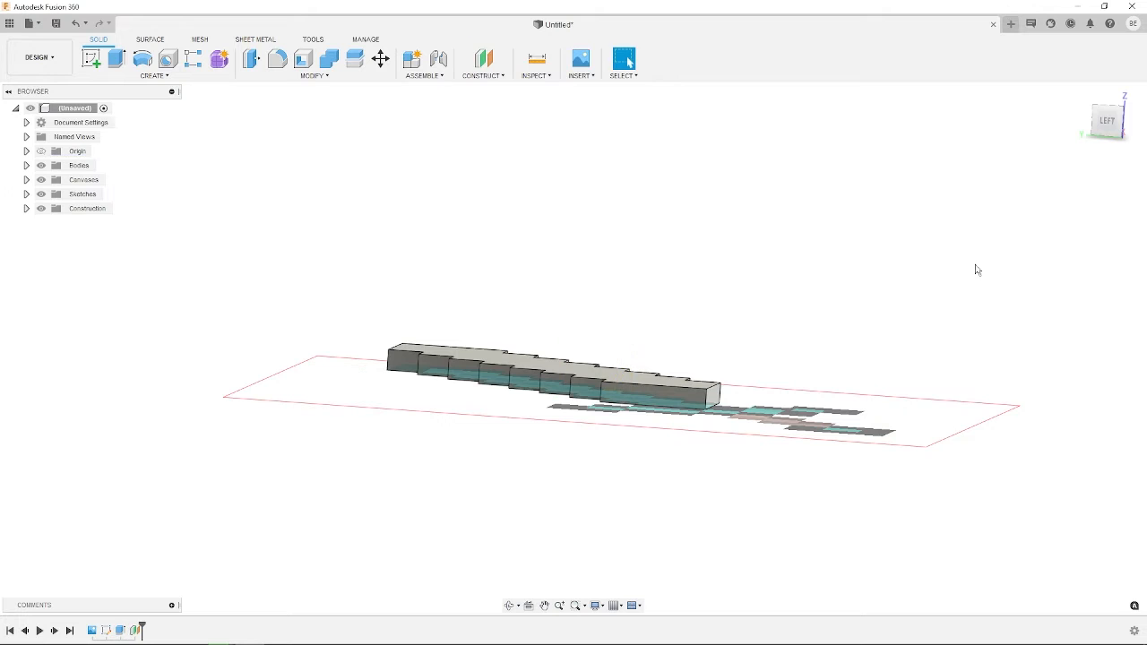
Step: Start a new sketch on the offset construction plane inside the blade
shift+middle_drag(683, 376, 633, 461)
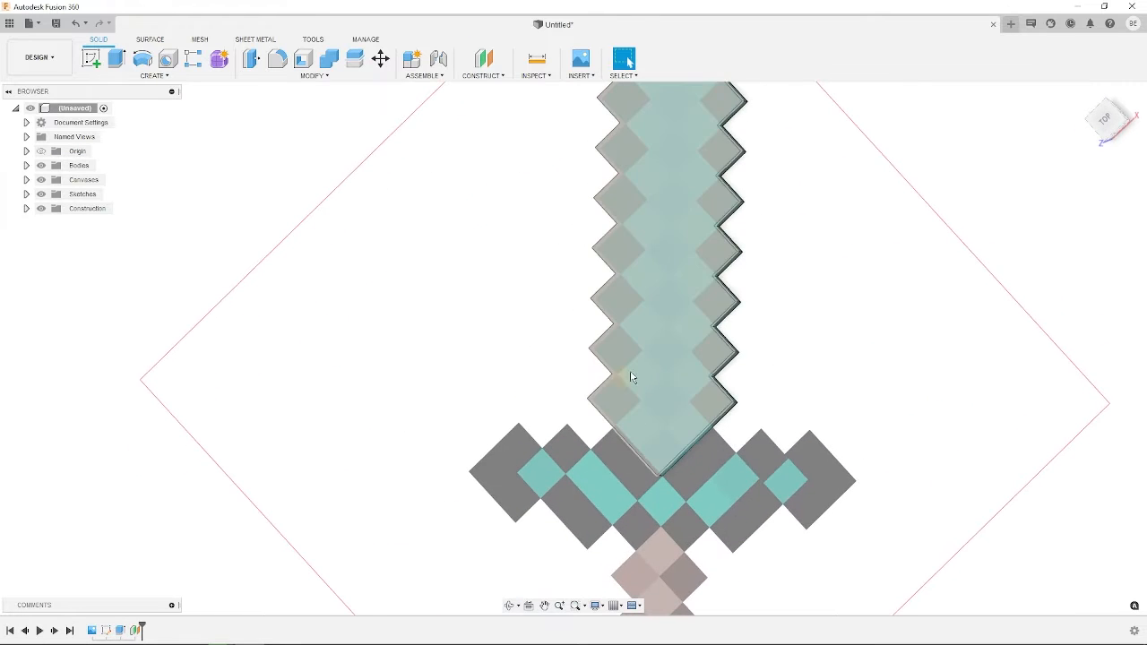
click(91, 58)
scroll(610, 387, up, 2)
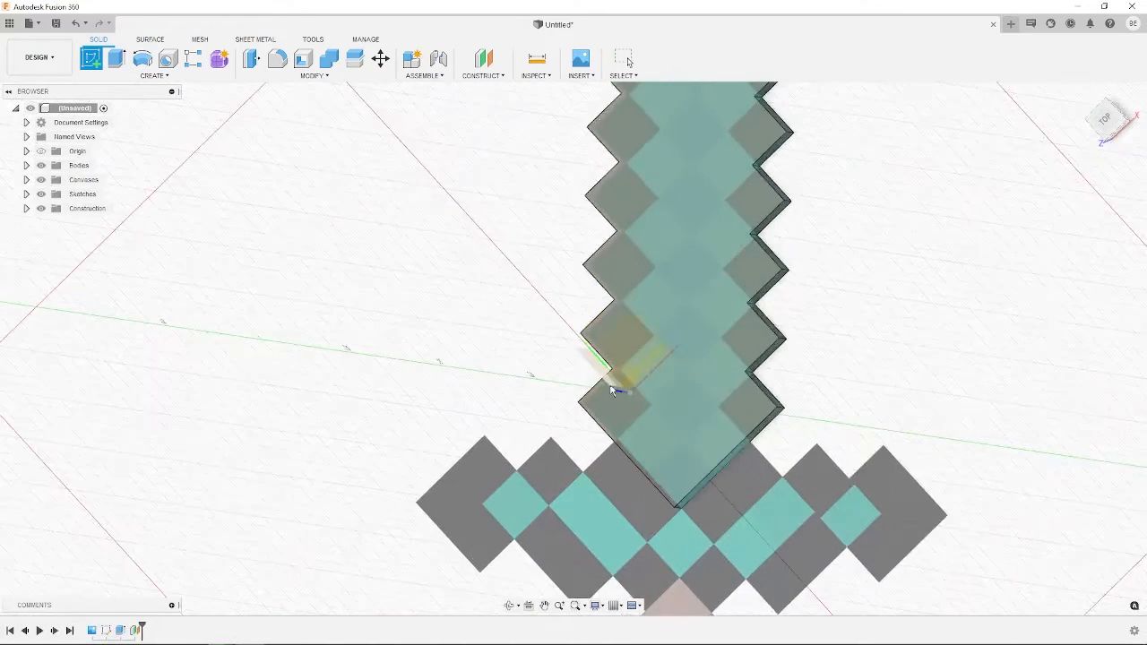
mouse_move(617, 389)
shift+middle_down()
mouse_move(640, 370)
mouse_move(671, 379)
mouse_move(558, 366)
shift+middle_up()
scroll(609, 367, up, 5)
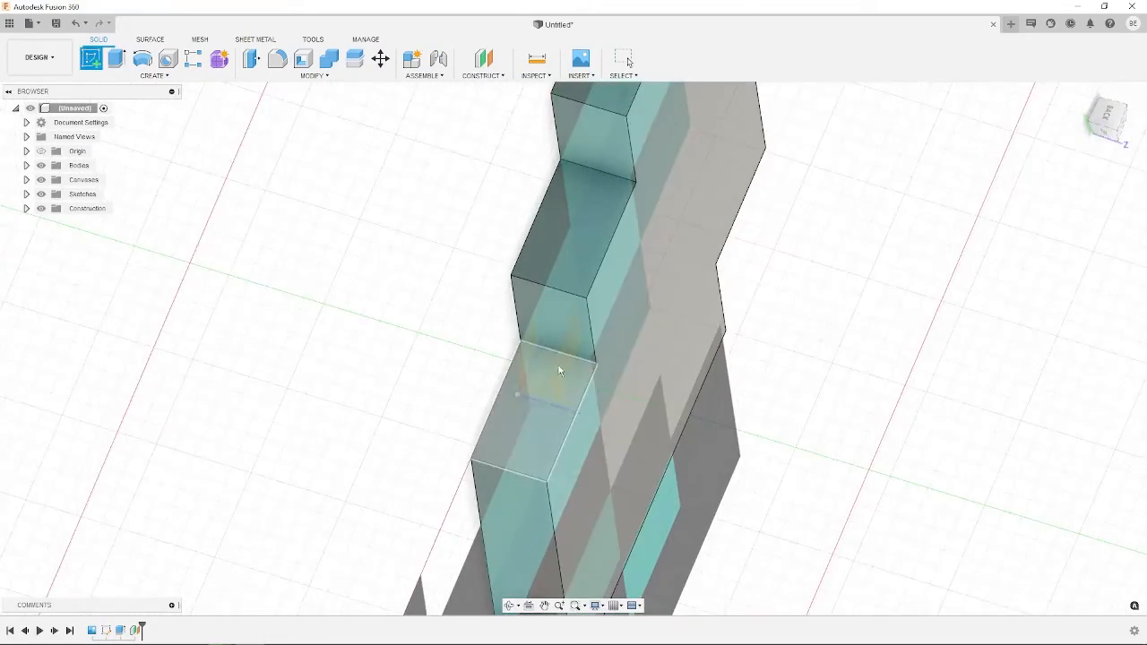
click(556, 365)
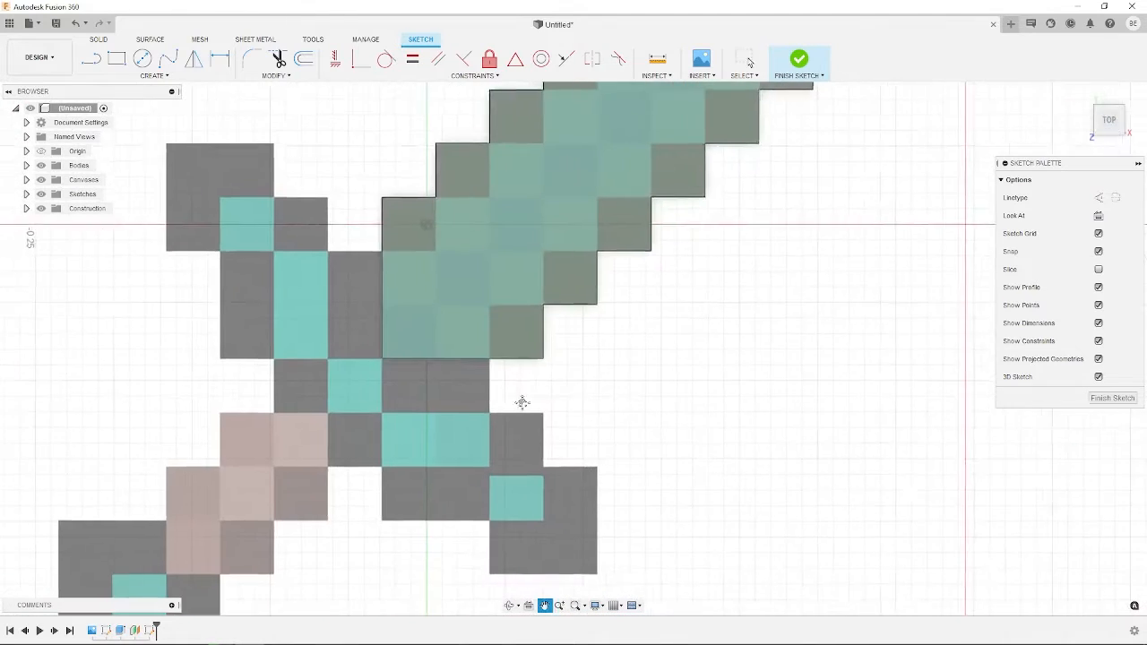
Step: Sketch a two-by-two-pixel rectangle centred on the blade's base corner where it meets the guard, and finish the sketch
scroll(558, 296, up, 2)
key(r)
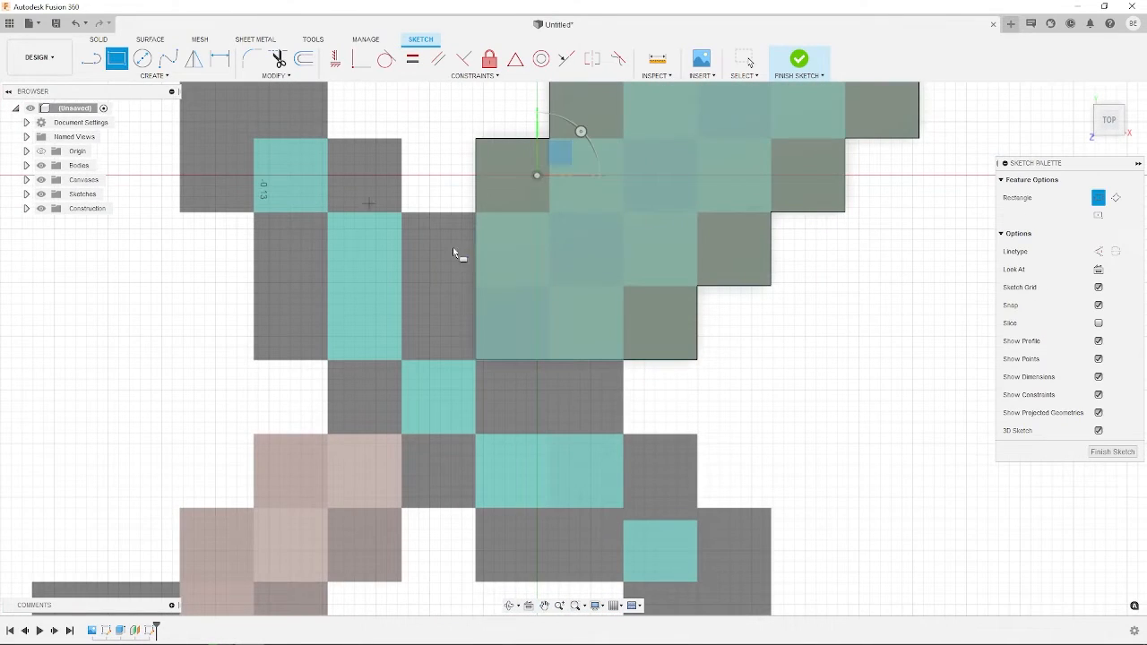
scroll(554, 287, up, 2)
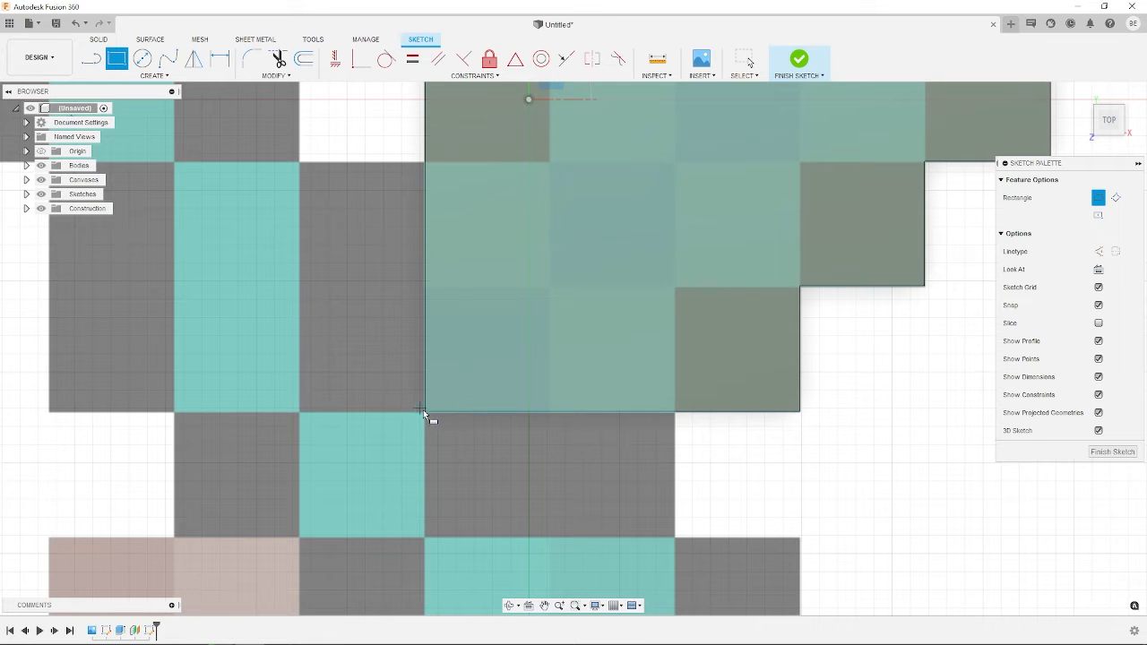
click(548, 287)
click(299, 536)
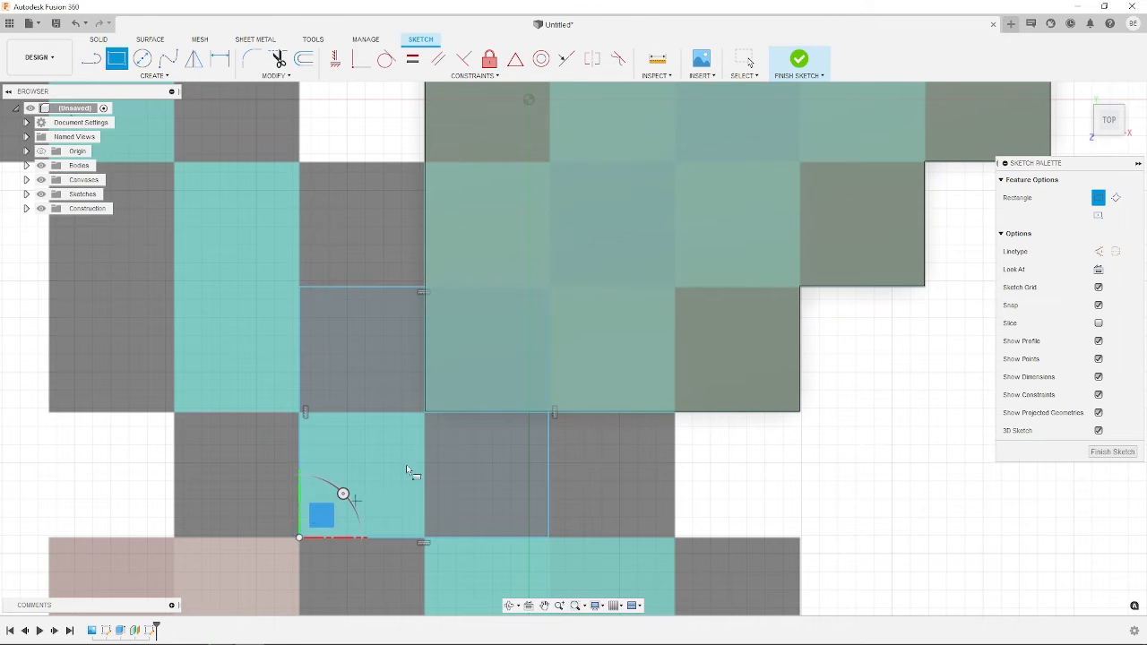
key(Escape)
click(817, 64)
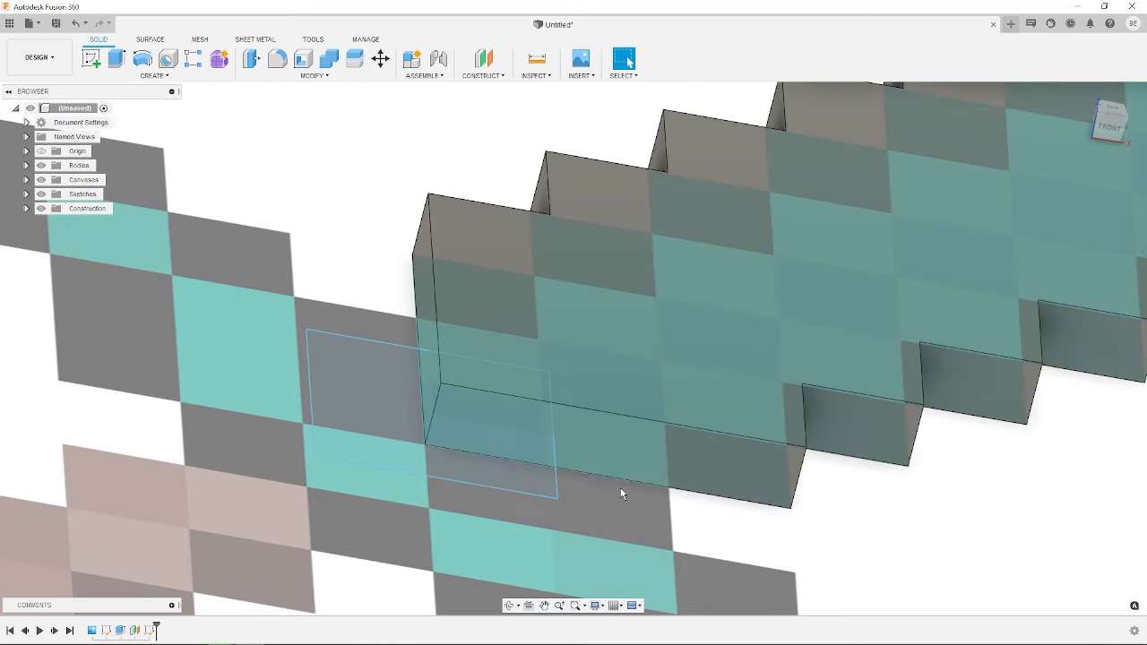
Step: Extrude the two-by-two-pixel rectangle symmetrically by 0.005 in and join it to the blade as a connecting tab
mouse_move(643, 488)
shift+middle_down()
mouse_move(619, 458)
mouse_move(633, 456)
mouse_move(389, 311)
shift+middle_up()
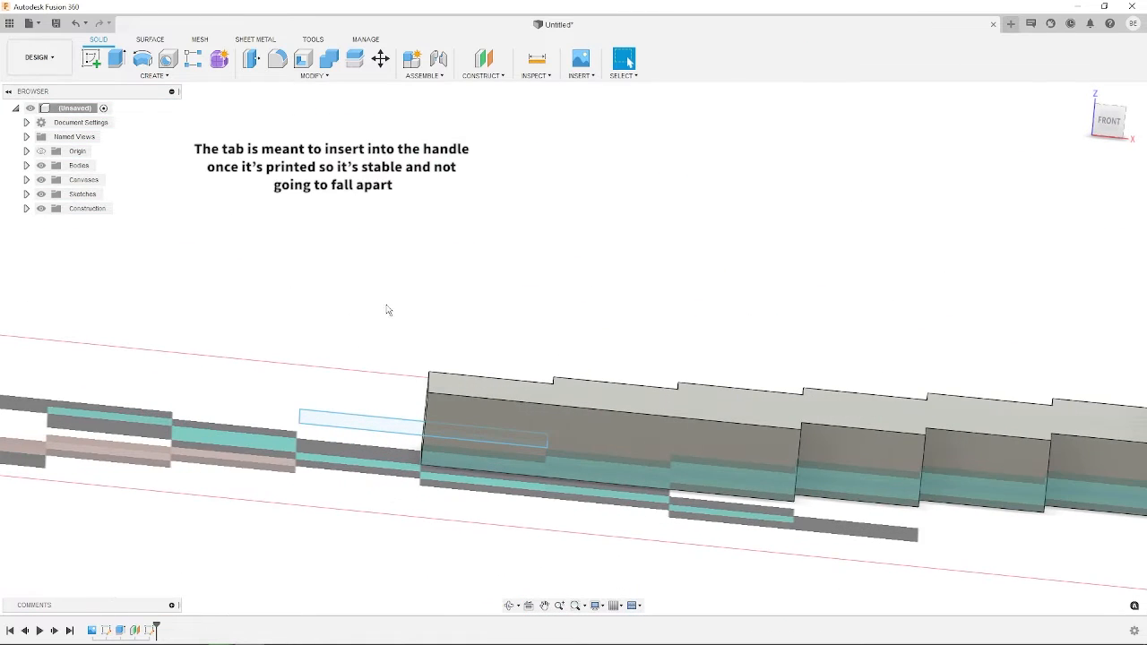
click(121, 63)
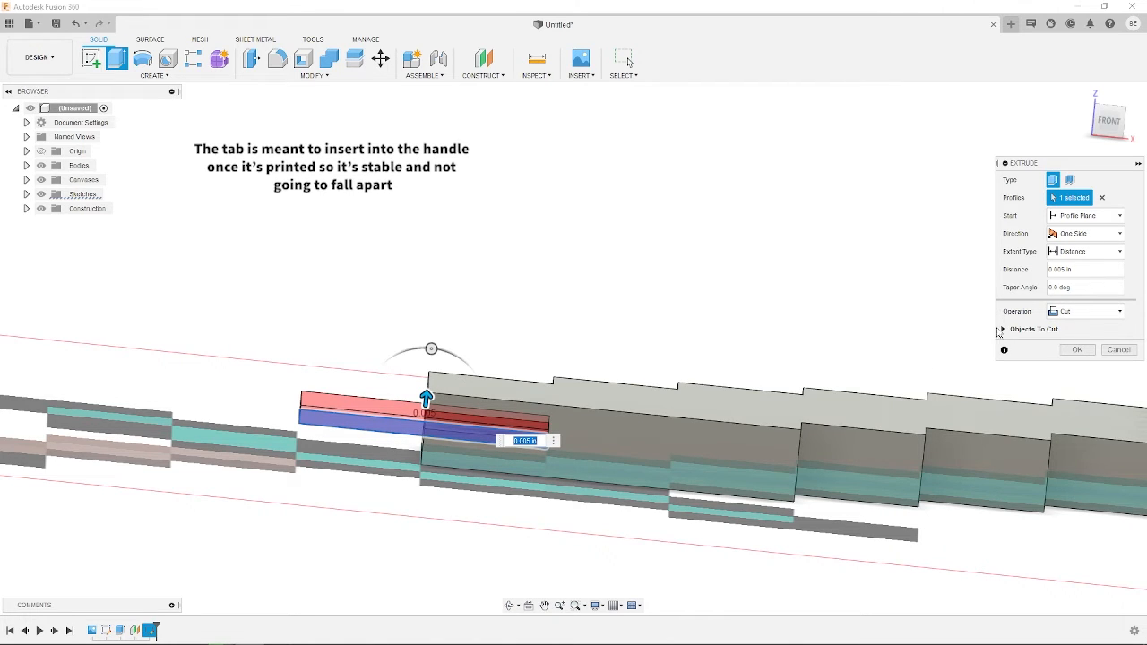
click(1083, 312)
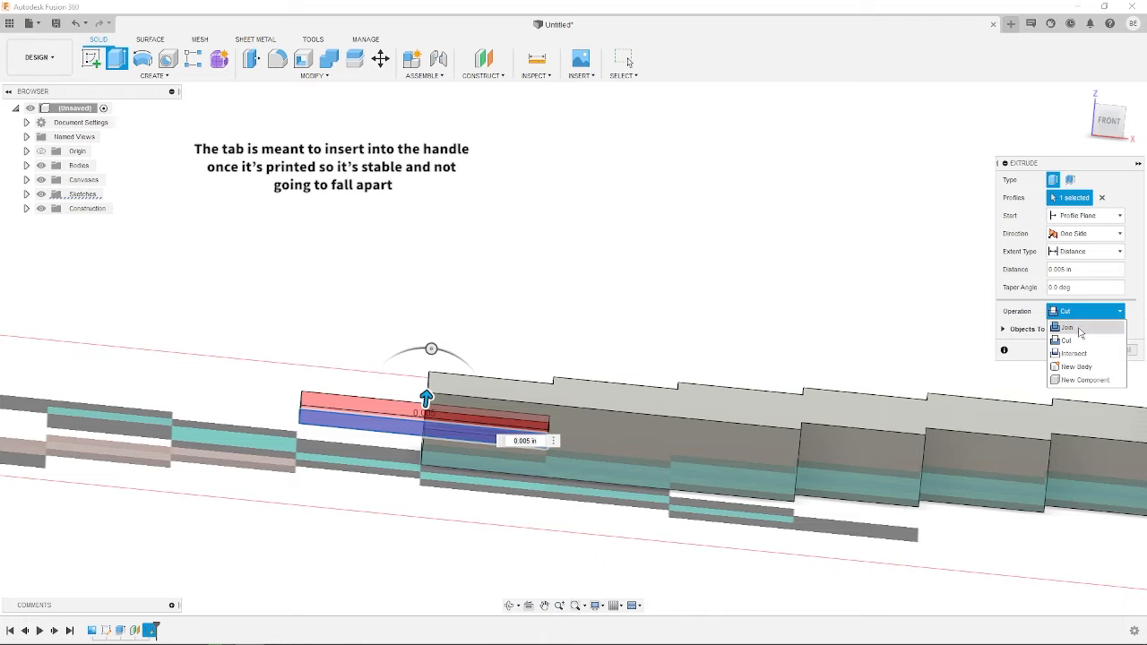
click(1069, 327)
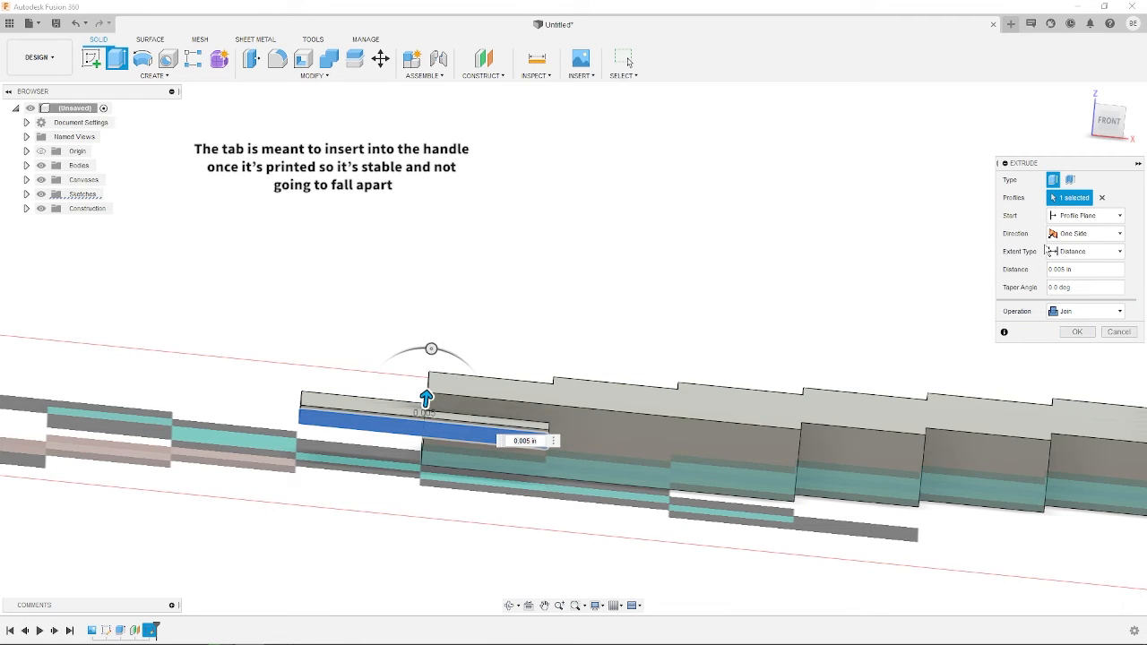
click(1086, 233)
click(1076, 273)
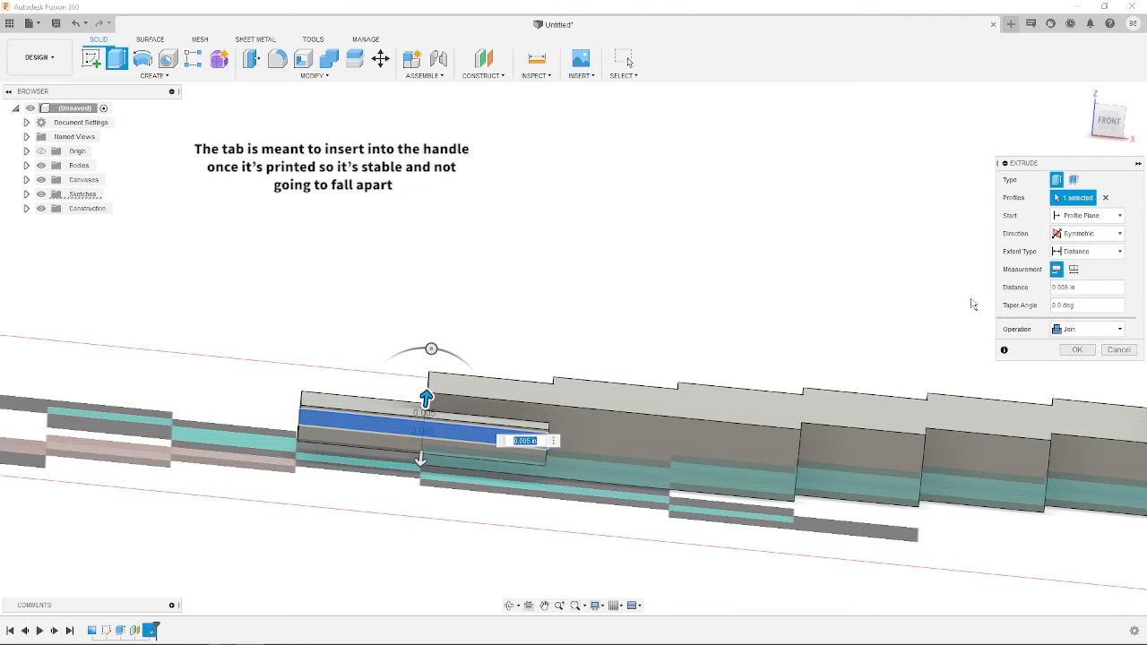
shift+middle_drag(512, 400, 529, 417)
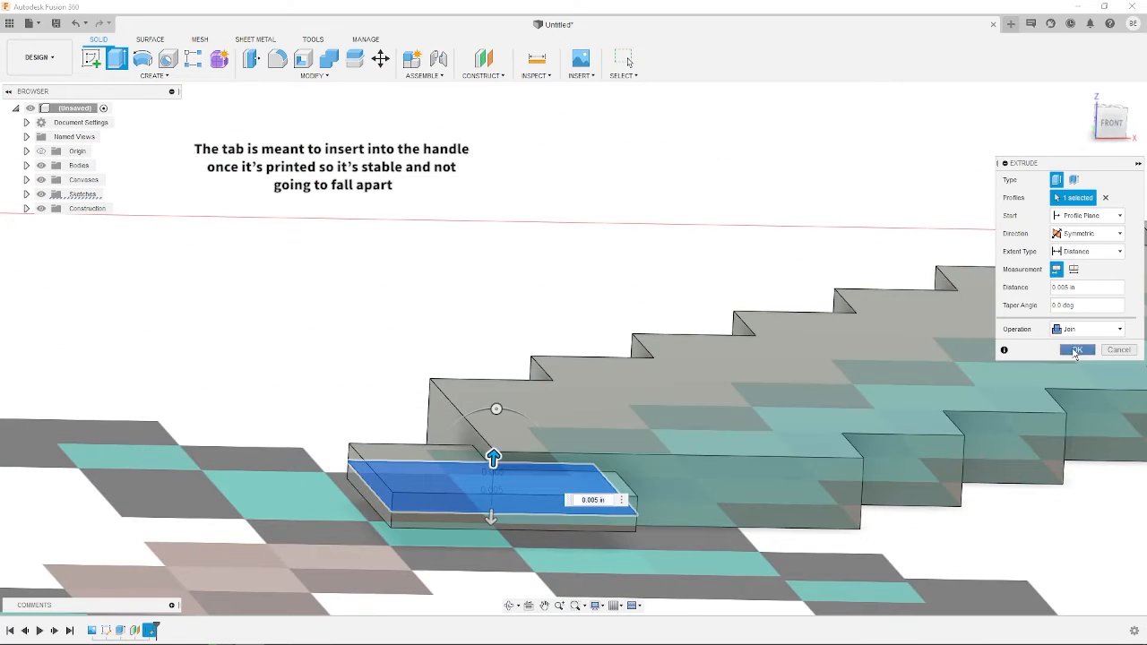
click(1076, 352)
Step: Hide the reference canvas so only the blade and its tab are displayed
scroll(706, 432, down, 4)
middle_drag(798, 444, 622, 346)
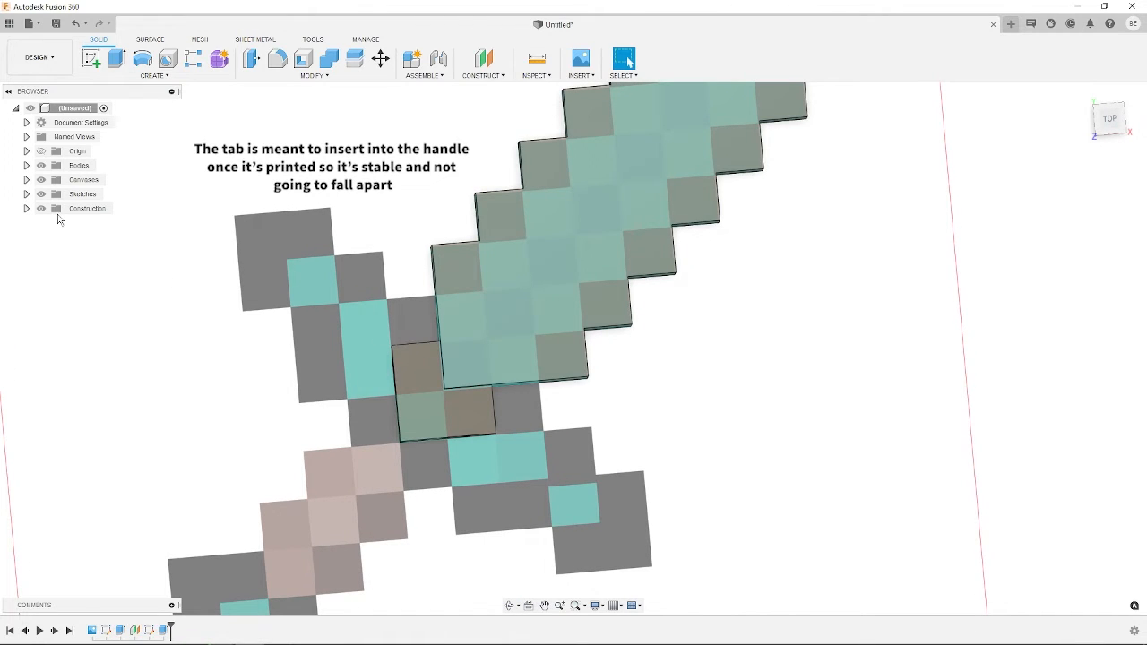
click(41, 179)
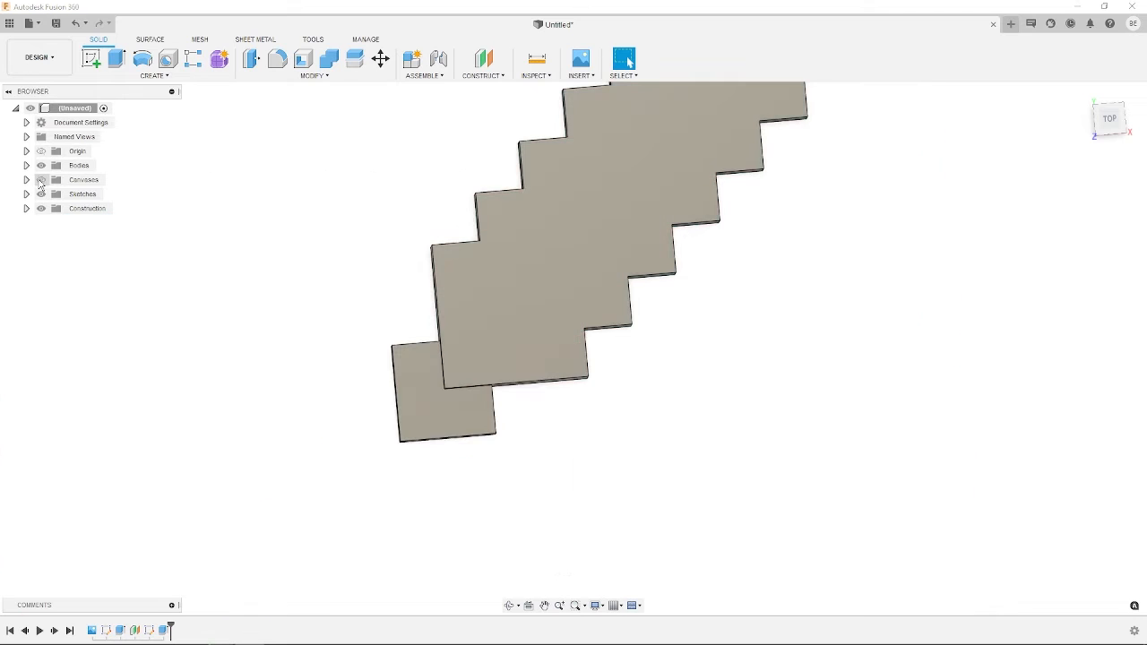
scroll(407, 400, down, 3)
scroll(583, 377, down, 3)
Step: Apply the ABS (White) plastic appearance to the blade body
click(567, 324)
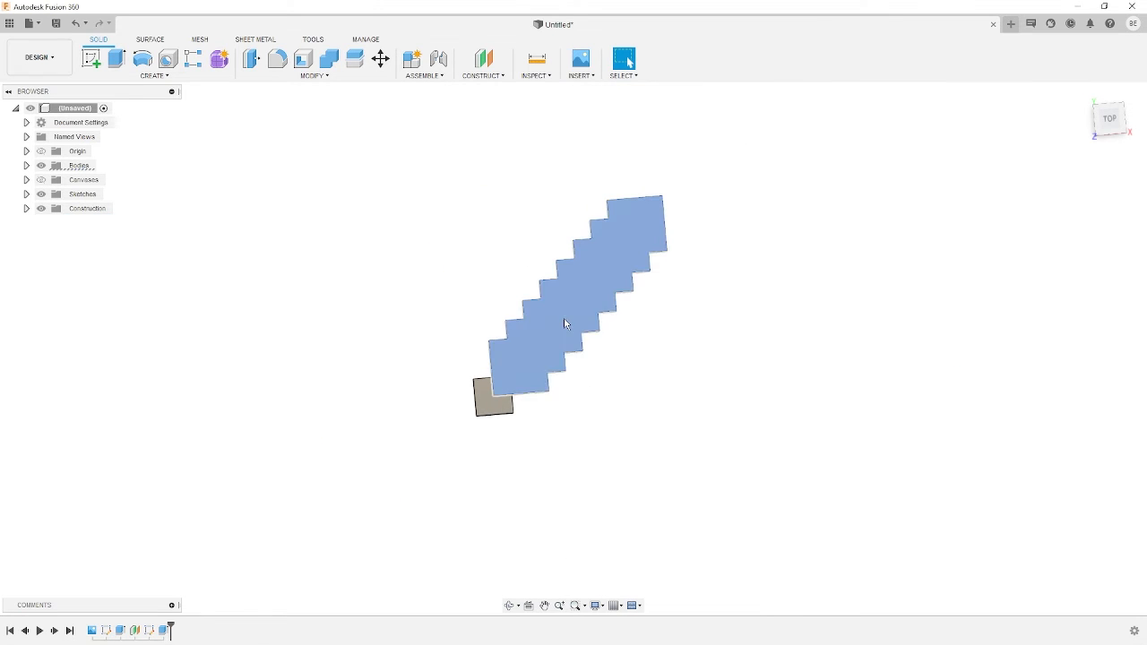
right_click(567, 325)
click(555, 451)
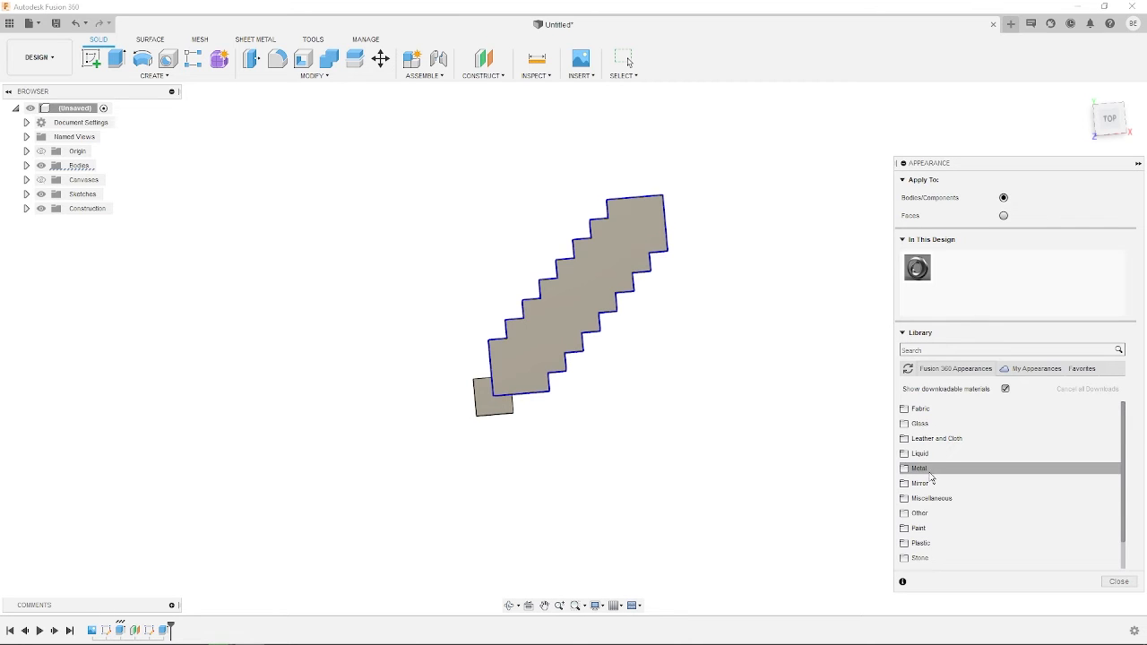
click(921, 424)
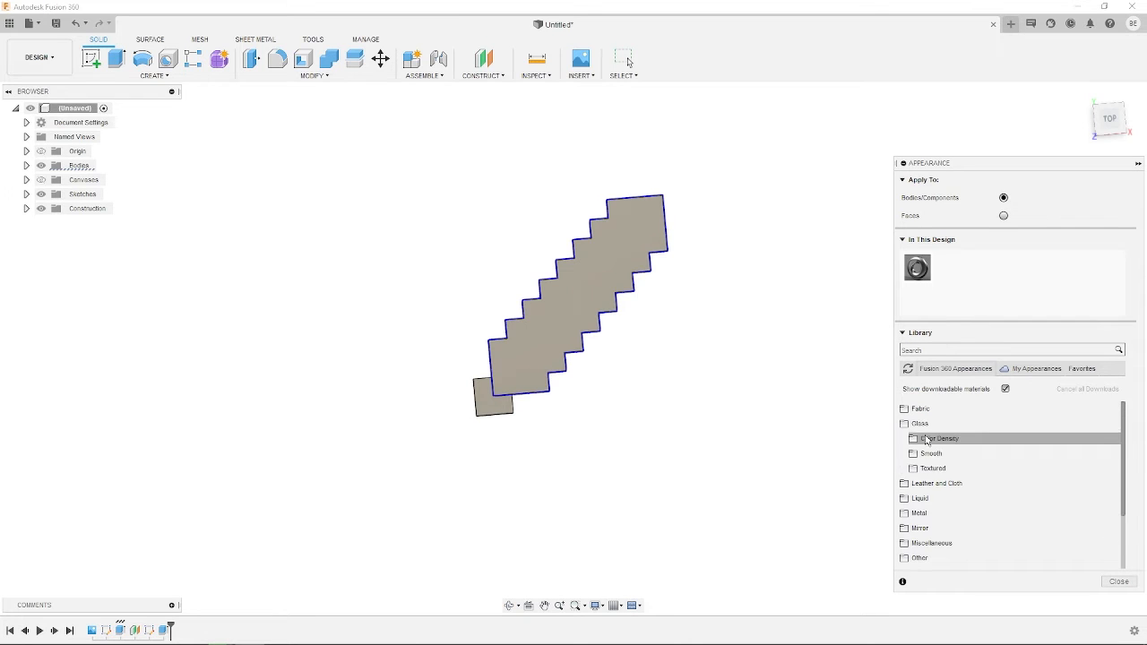
click(923, 426)
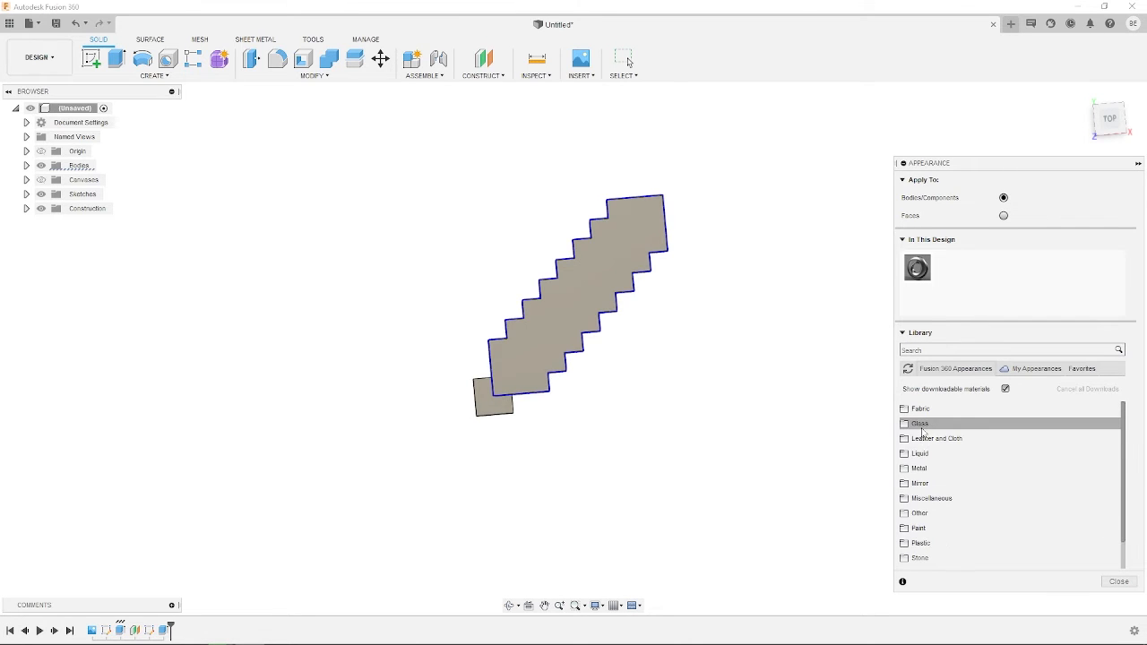
scroll(914, 504, down, 1)
click(916, 513)
scroll(941, 502, down, 2)
scroll(956, 489, down, 2)
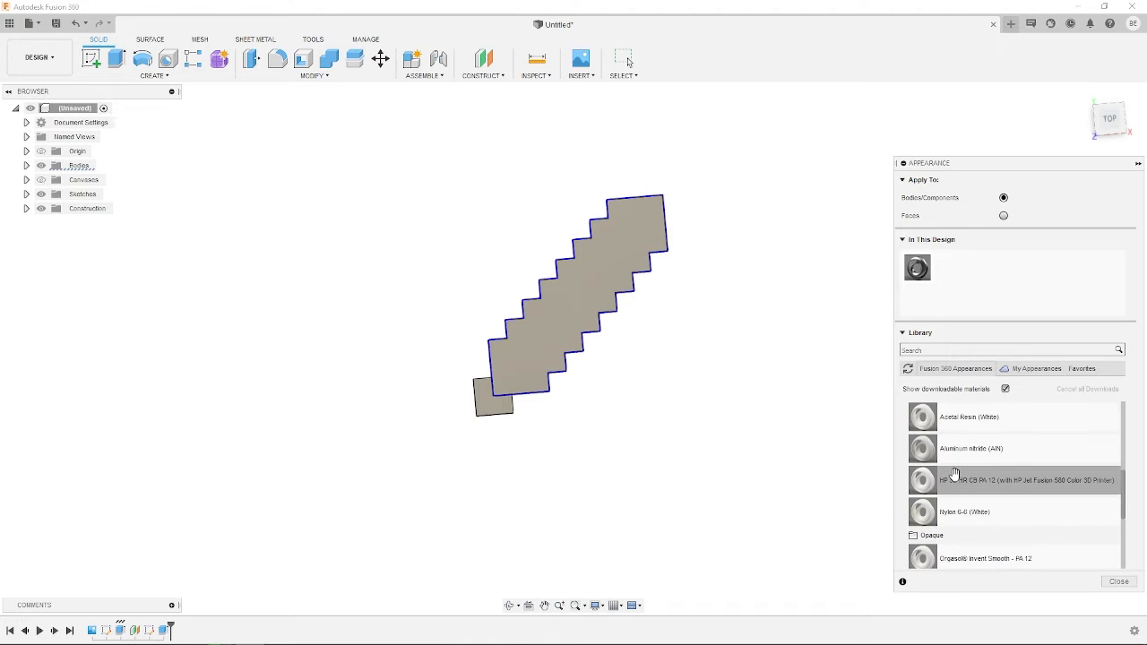
scroll(952, 475, up, 1)
drag(952, 476, 493, 414)
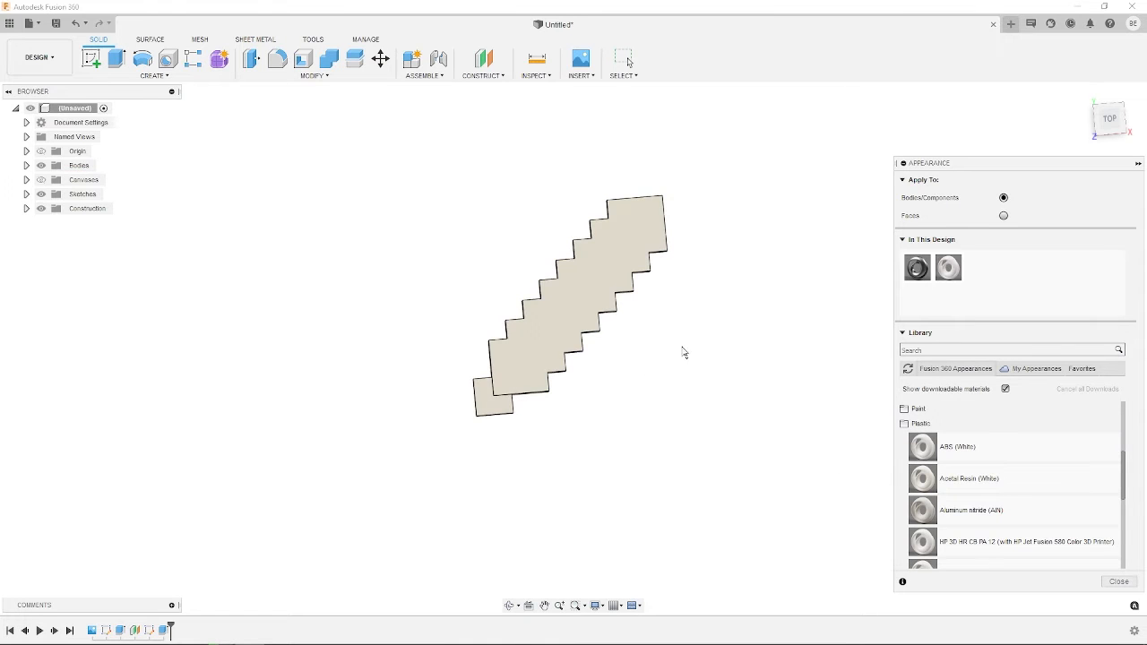
Step: Recolour the blade's ABS (White) appearance to turquoise and finish the appearance settings
right_click(949, 271)
click(964, 285)
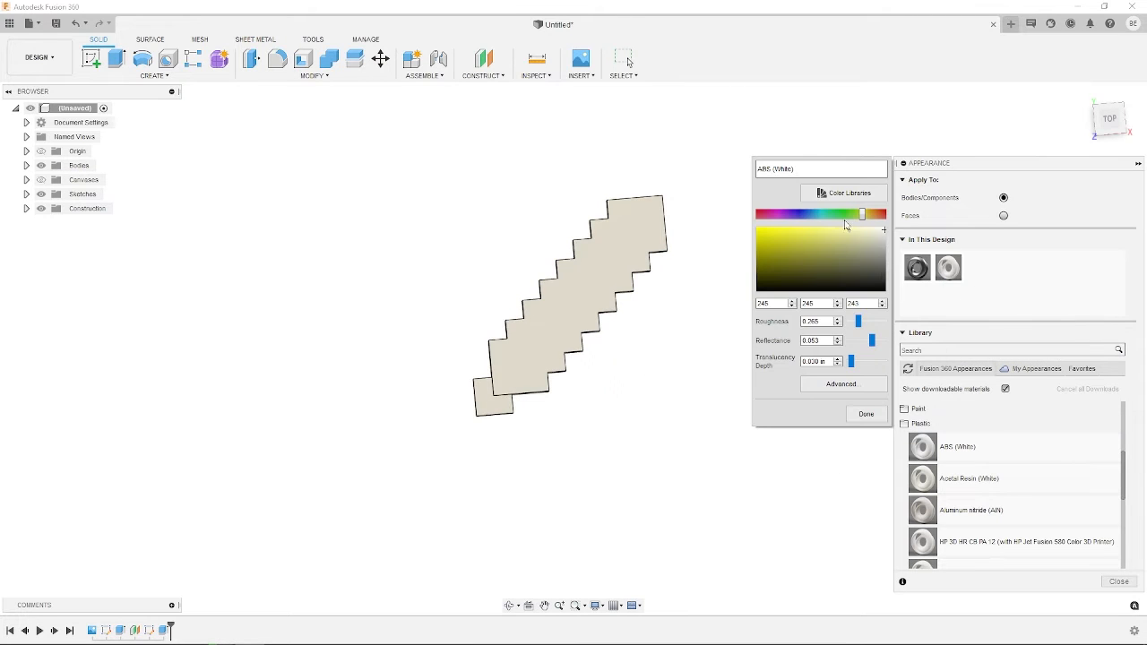
click(846, 218)
click(866, 413)
shift+middle_drag(528, 435, 681, 421)
click(1119, 582)
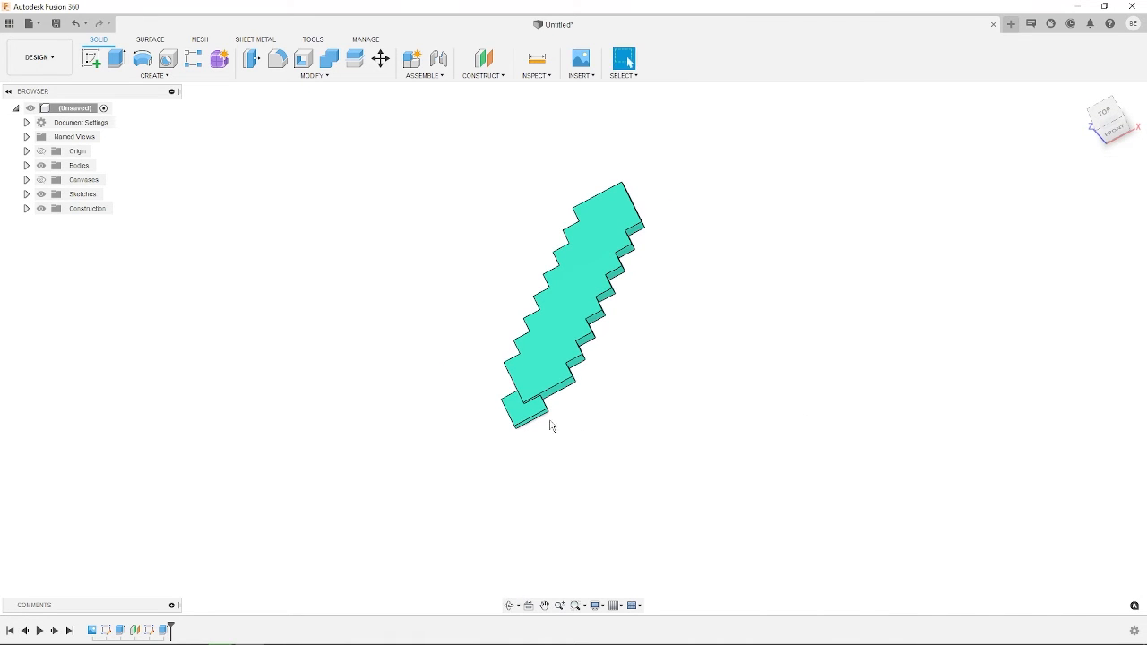
Step: Save the design as DiamondSword_Blade in a new DiamondSword folder within the CIS project
key(ctrl+s)
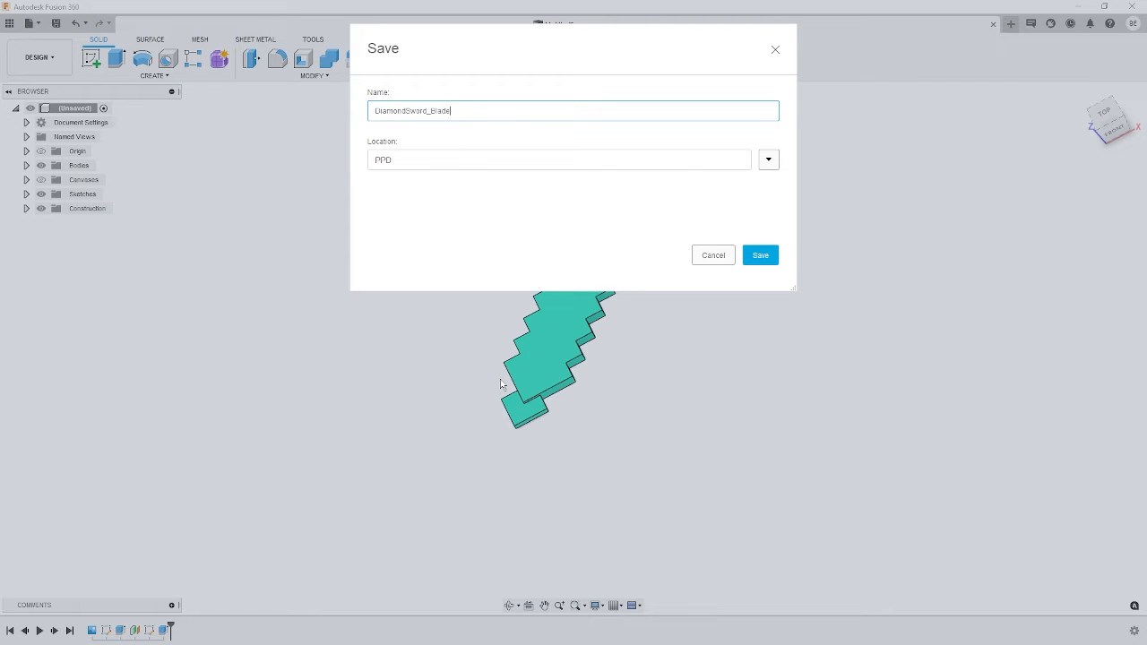
click(767, 161)
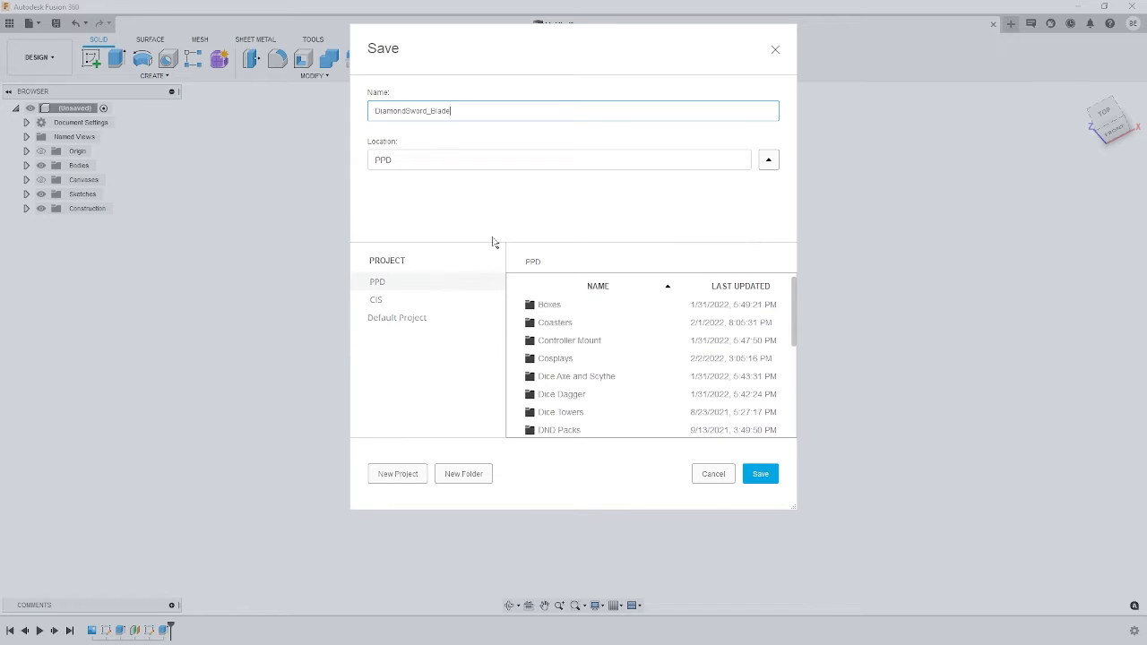
click(376, 300)
click(449, 480)
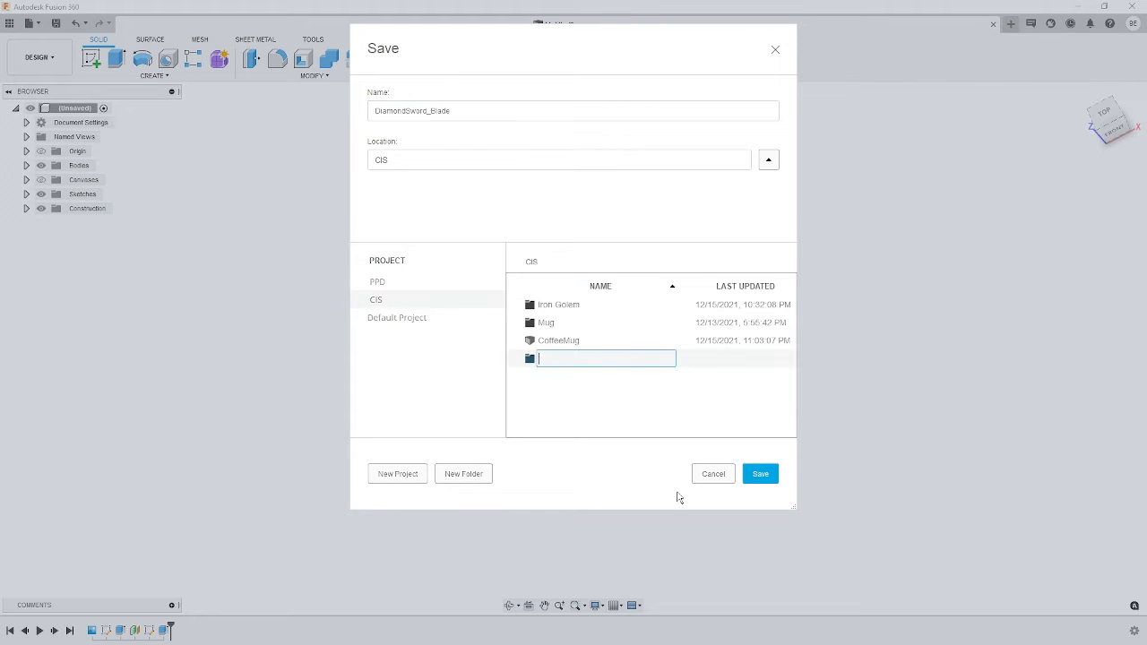
text(DiamondSword)
key(Return)
double_click(594, 310)
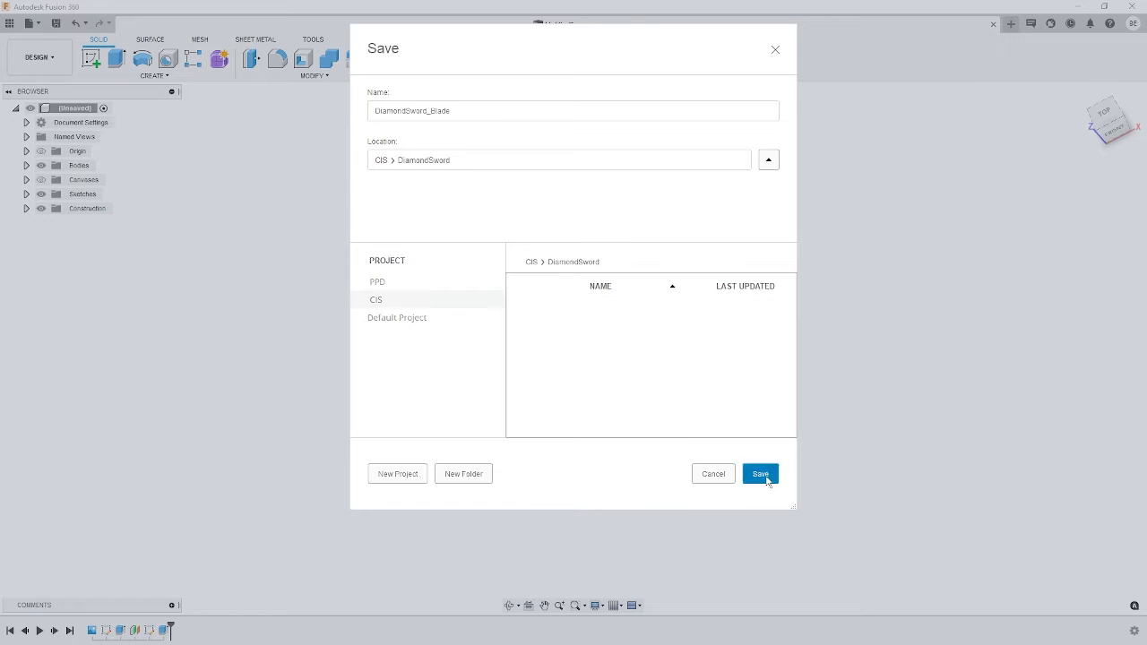
click(761, 474)
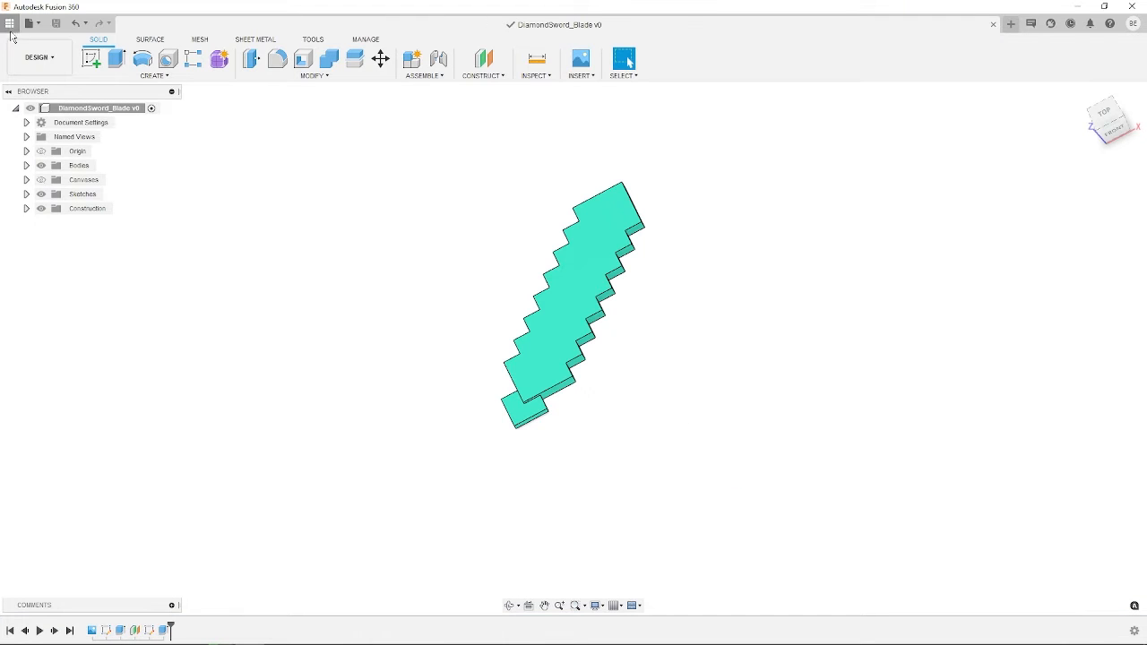
Step: Copy the saved DiamondSword_Blade design into the same DiamondSword folder of the CIS project
click(9, 22)
click(70, 181)
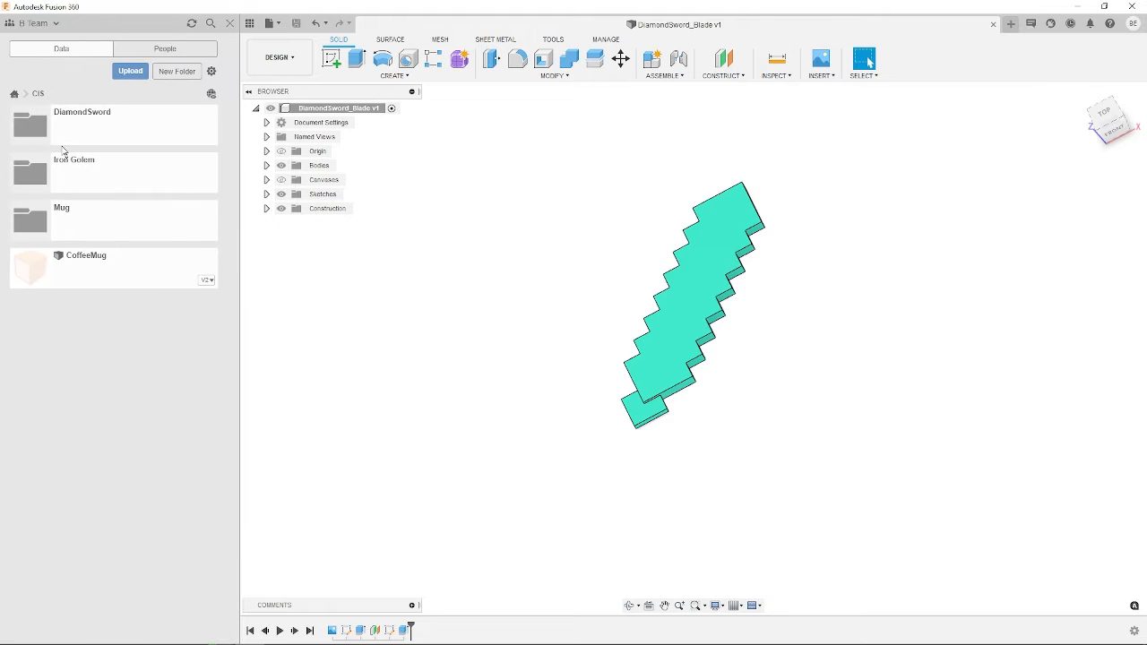
click(77, 125)
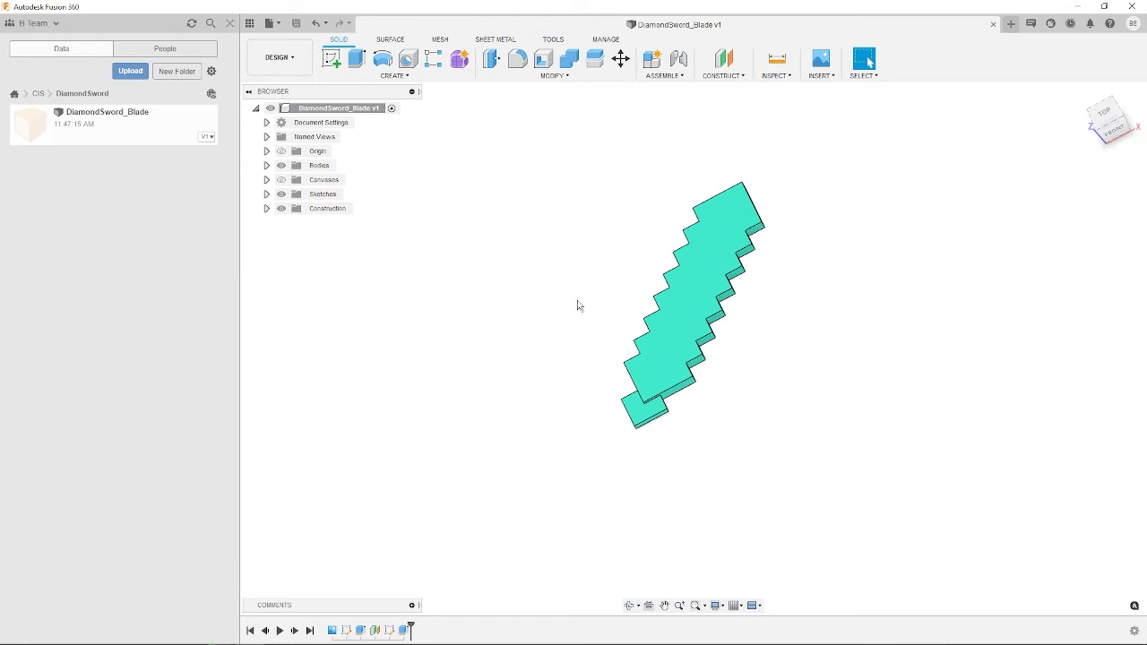
right_click(64, 141)
click(78, 233)
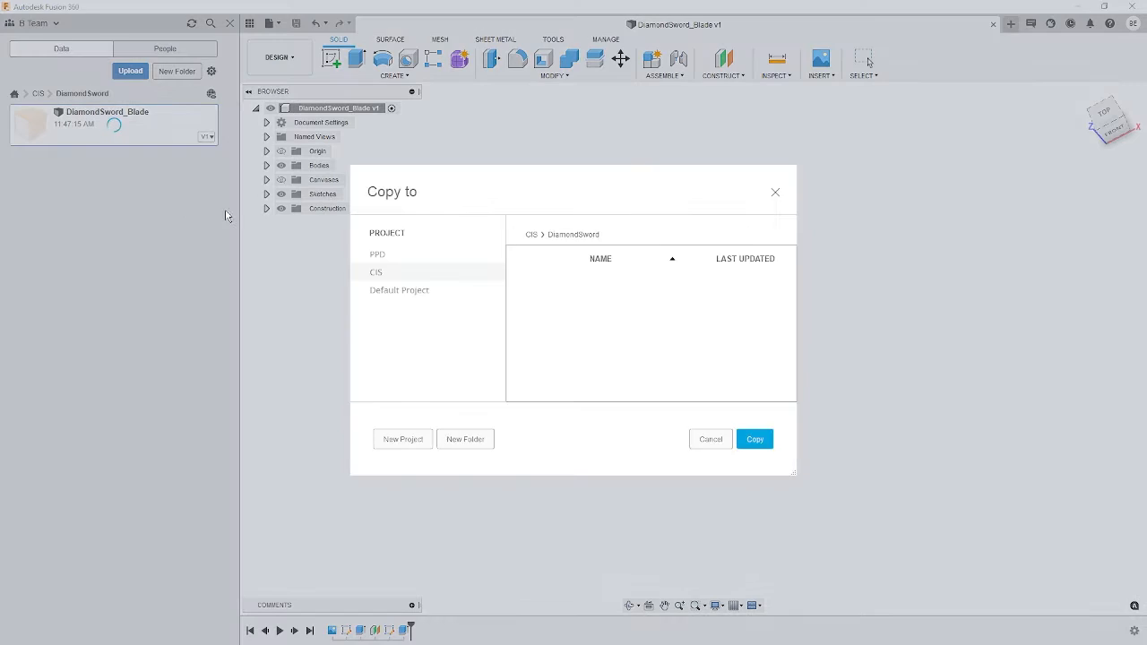
click(745, 439)
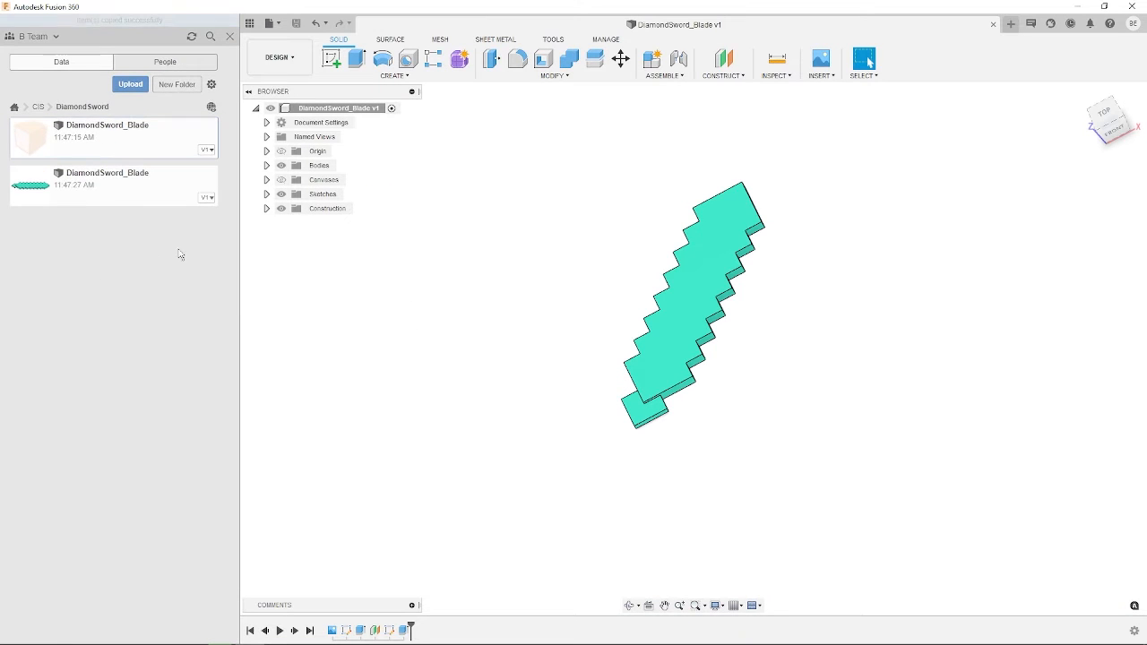
Step: Rename the original, currently open DiamondSword_Blade file as DiamondSword_Handle
right_click(87, 154)
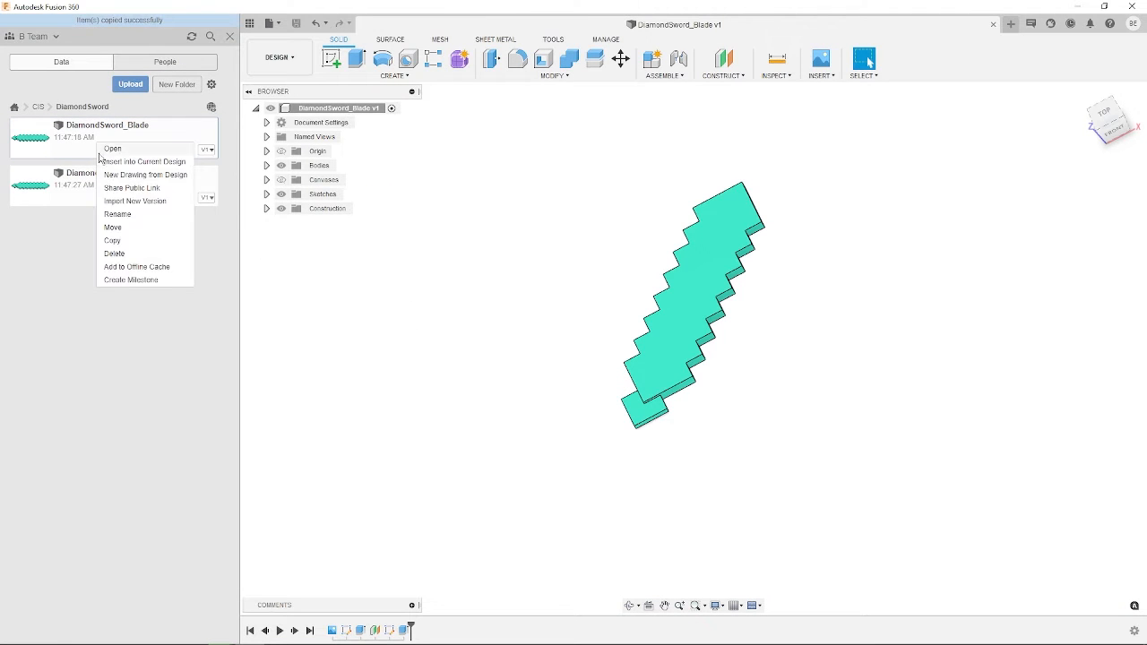
click(108, 215)
drag(154, 125, 136, 127)
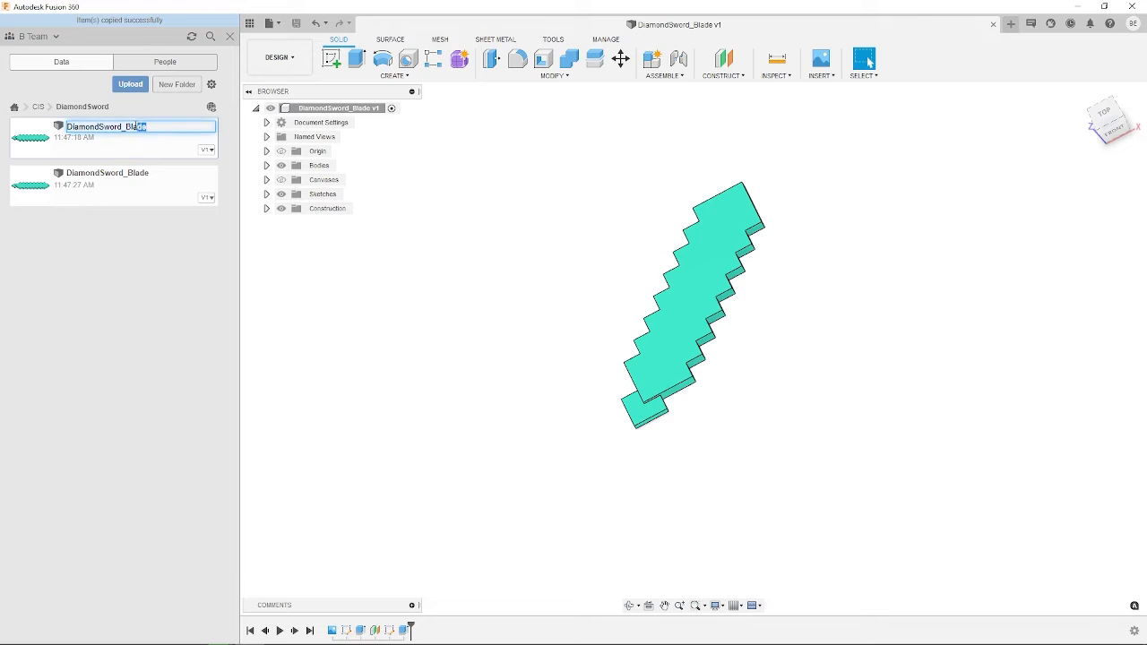
text(Handle)
key(Return)
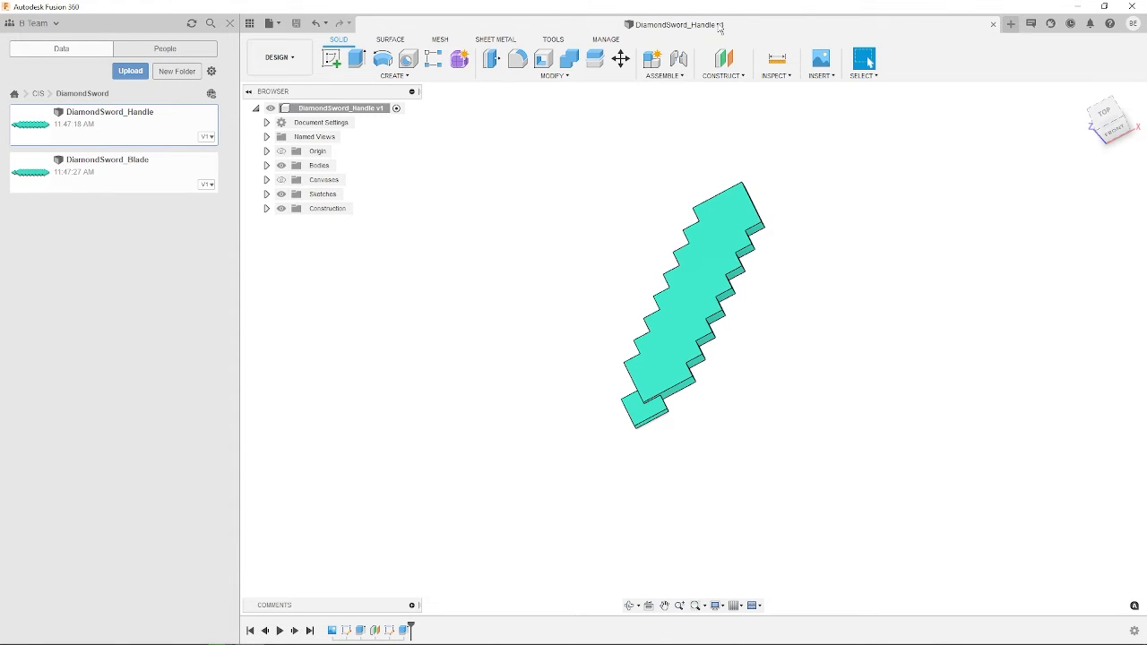
Step: Show the reference canvas from the top view and hide the blade body
click(1107, 115)
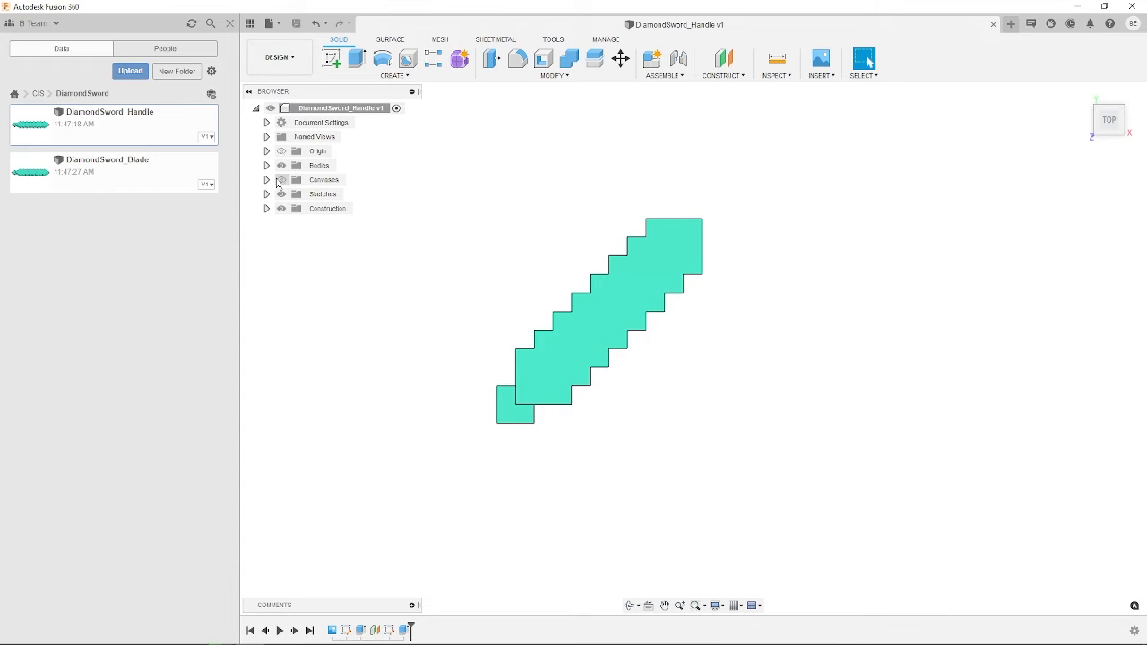
click(280, 179)
click(266, 165)
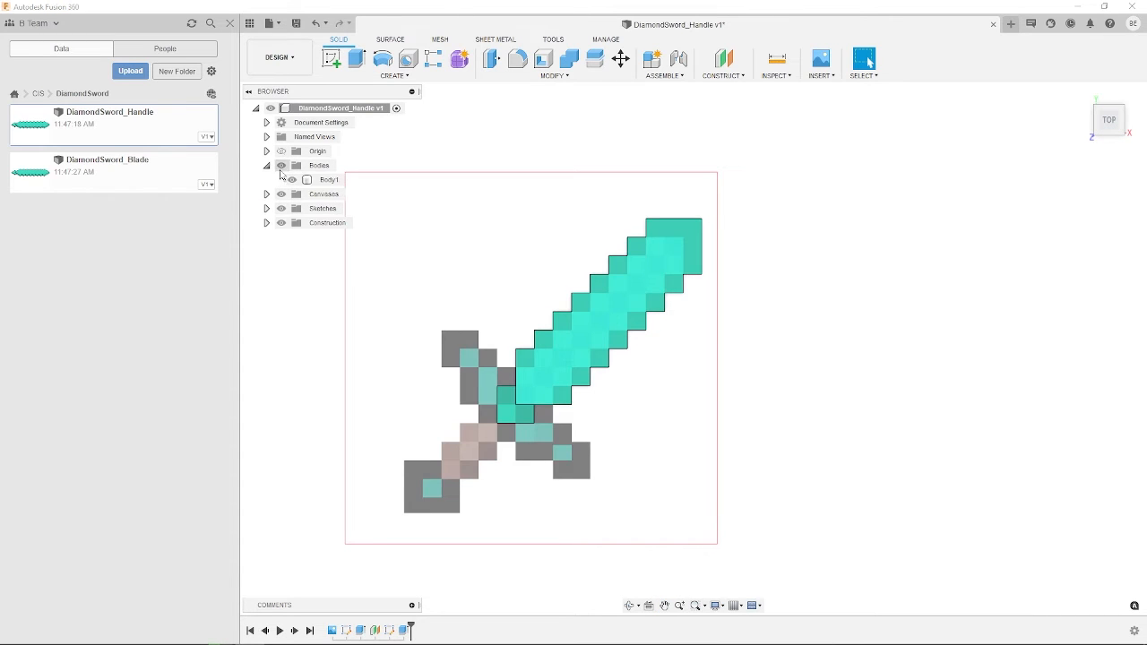
click(292, 180)
middle_drag(489, 288, 521, 254)
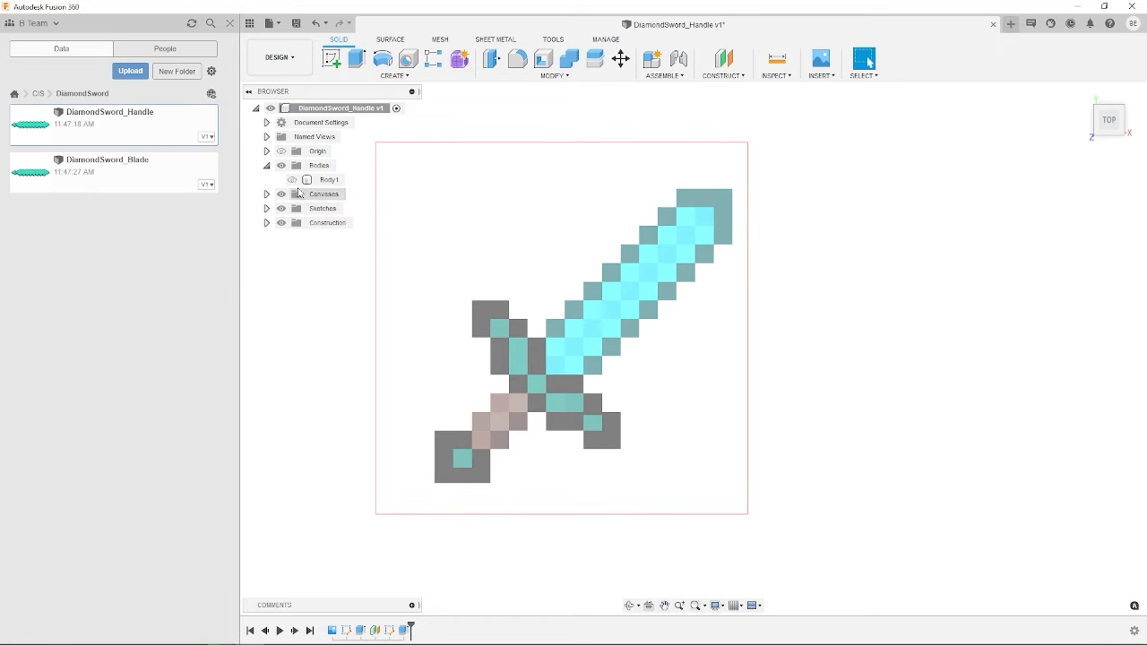
Step: Start a new sketch on the plane of the sword reference image
click(331, 59)
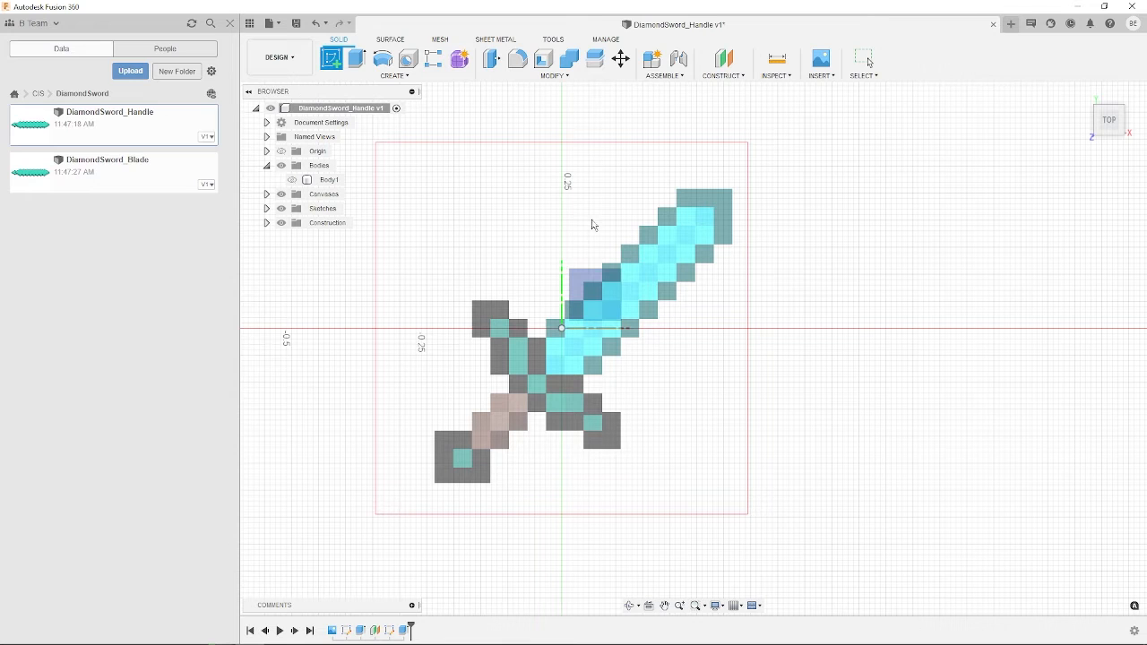
middle_drag(676, 379, 722, 342)
scroll(640, 325, up, 4)
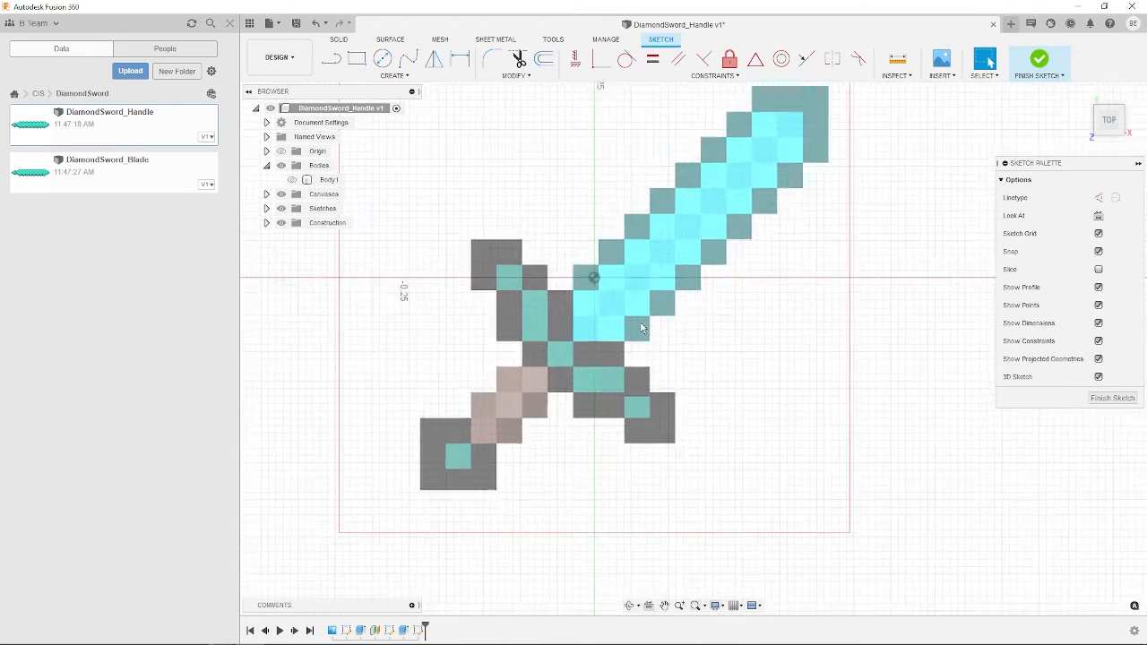
middle_drag(567, 299, 589, 288)
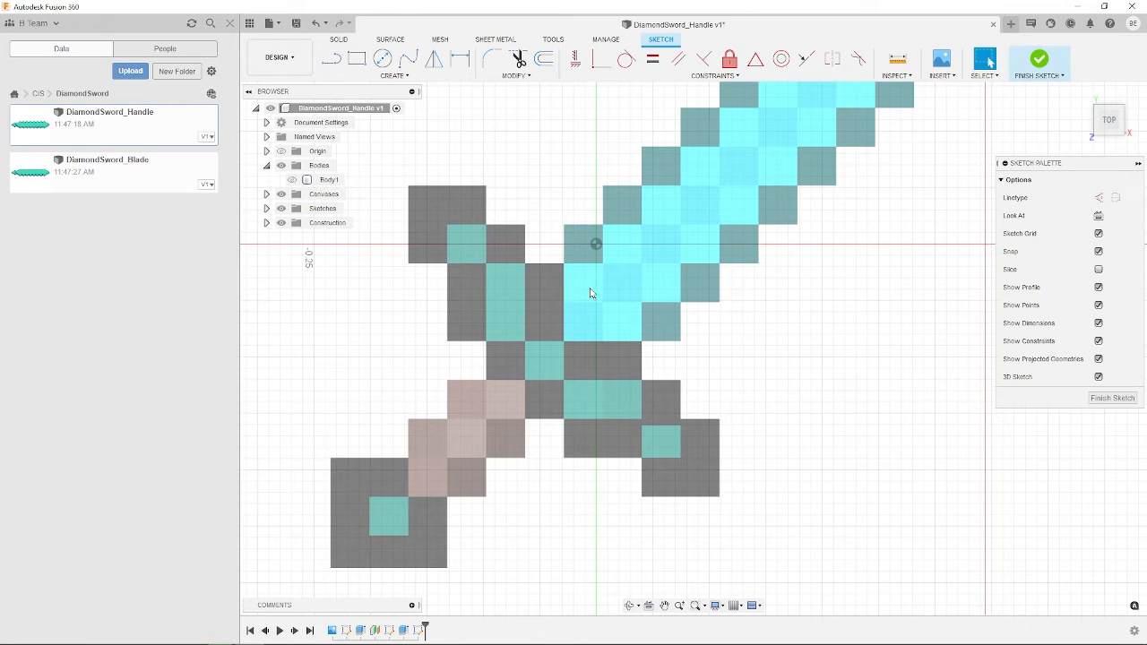
Step: Trace a rectangle over the two-by-two pixel block at the upper-left end of the guard
click(357, 58)
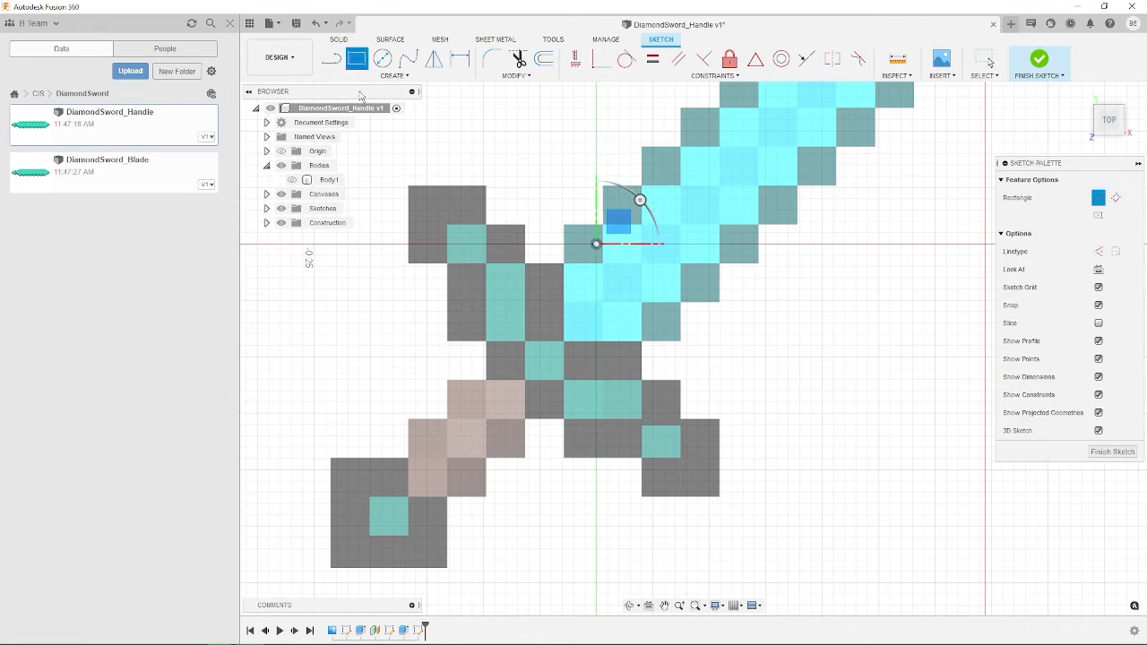
scroll(409, 185, up, 2)
scroll(409, 186, up, 2)
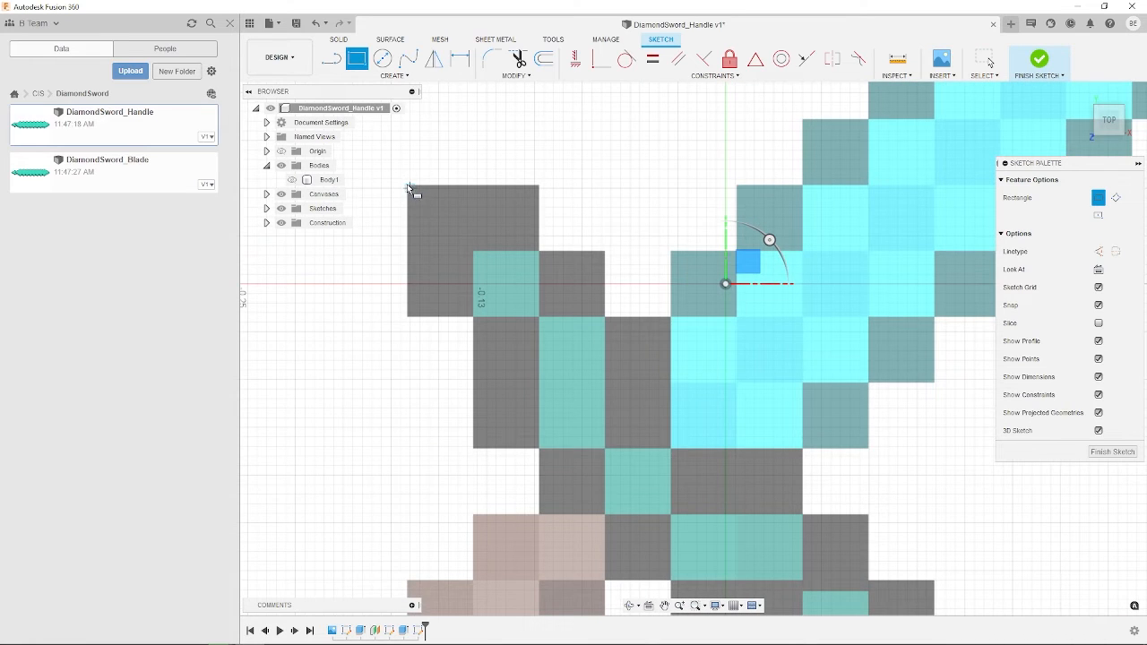
scroll(407, 185, up, 4)
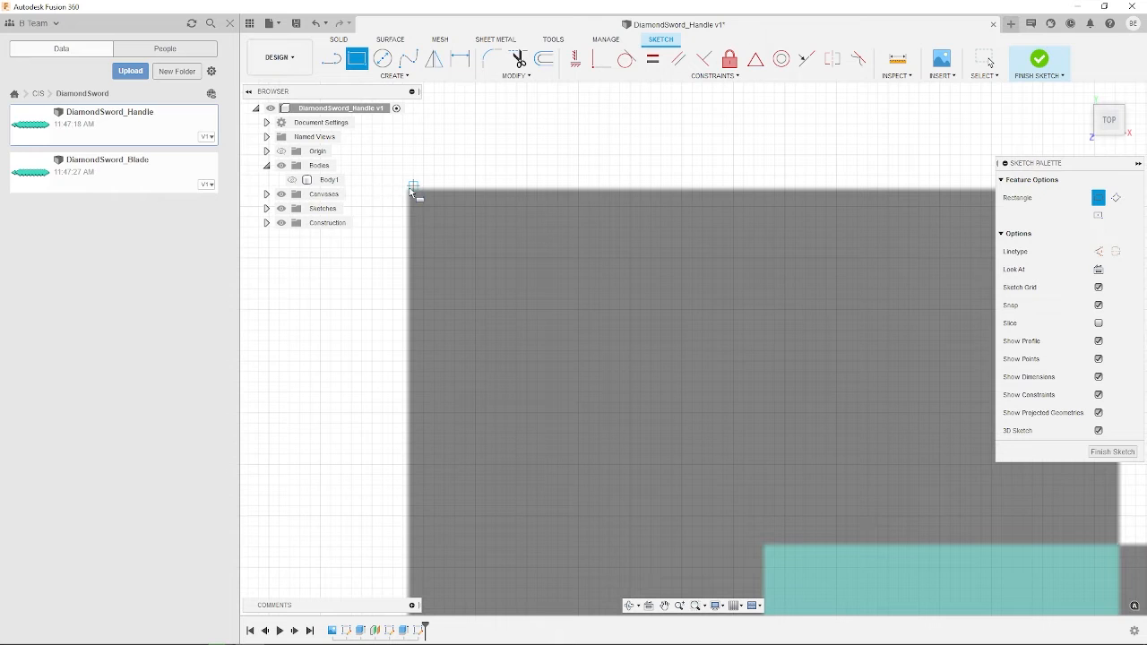
click(408, 191)
scroll(507, 313, down, 7)
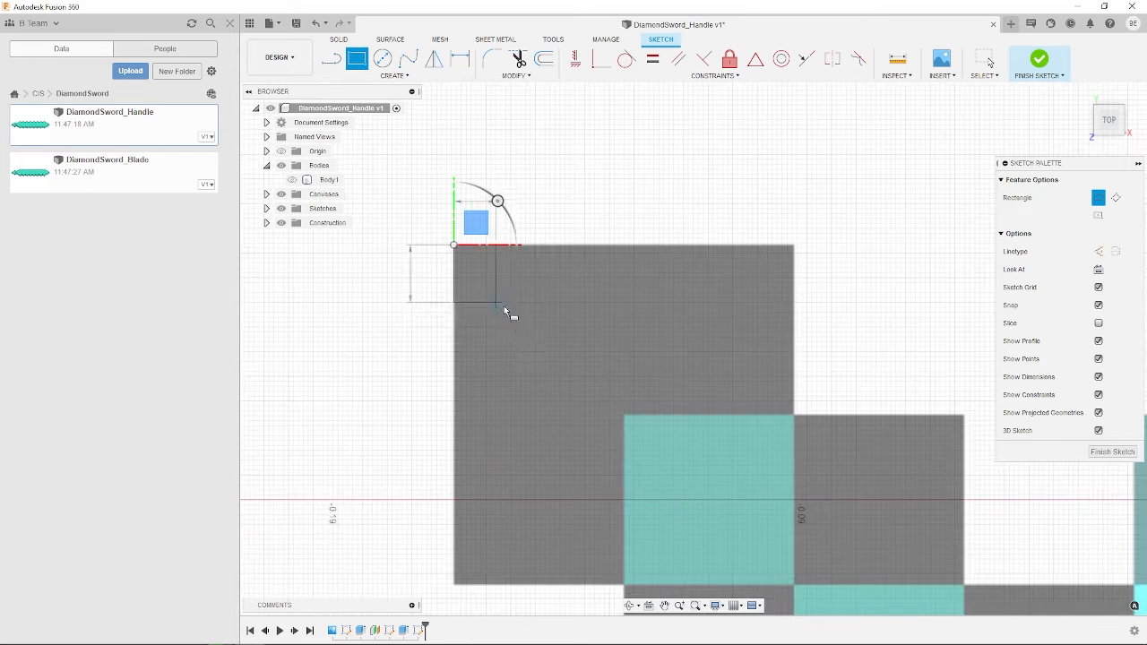
middle_drag(597, 436, 470, 293)
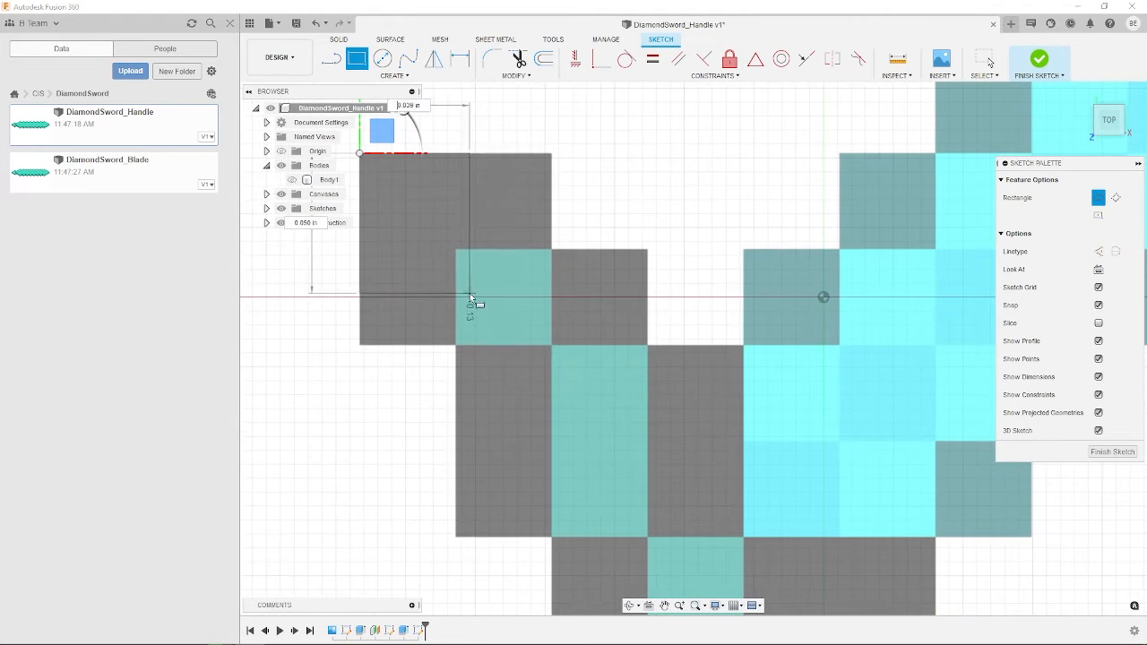
click(552, 344)
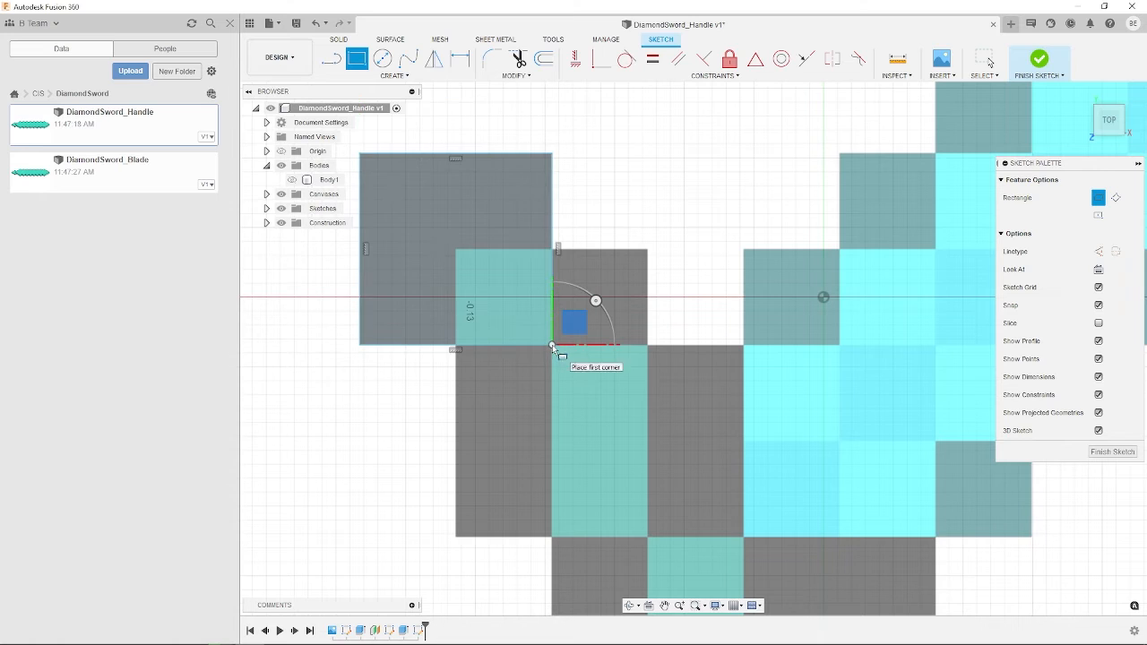
Step: Trace rectangles over the two-by-two block beneath the guard's upper-left end block and the single dark pixel above that block
click(456, 345)
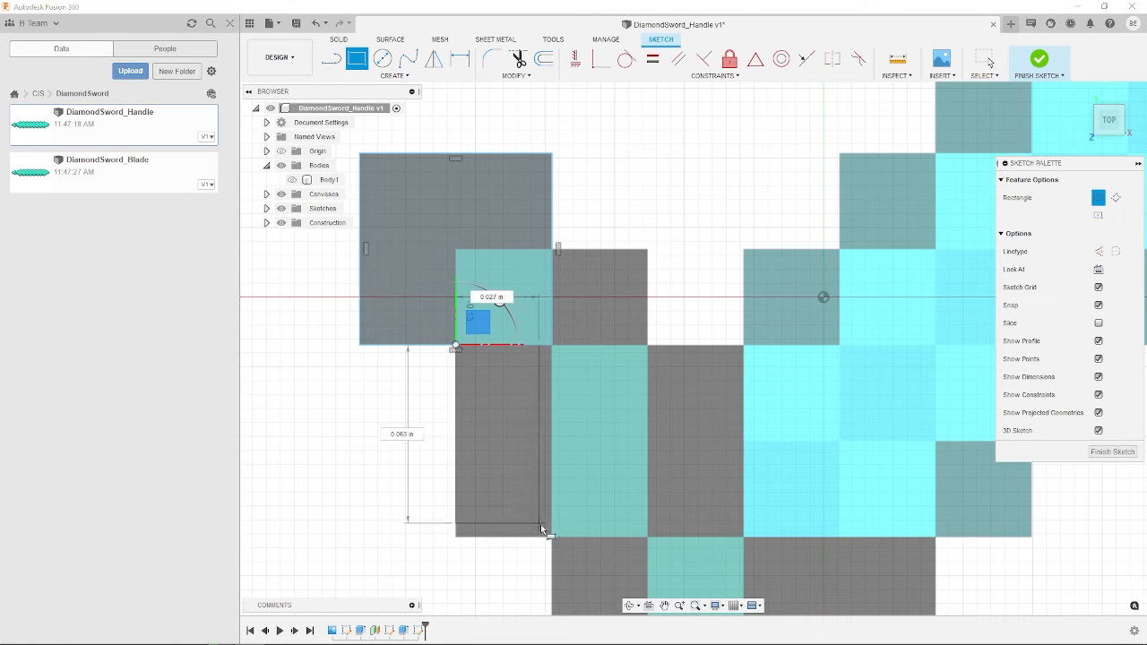
click(649, 538)
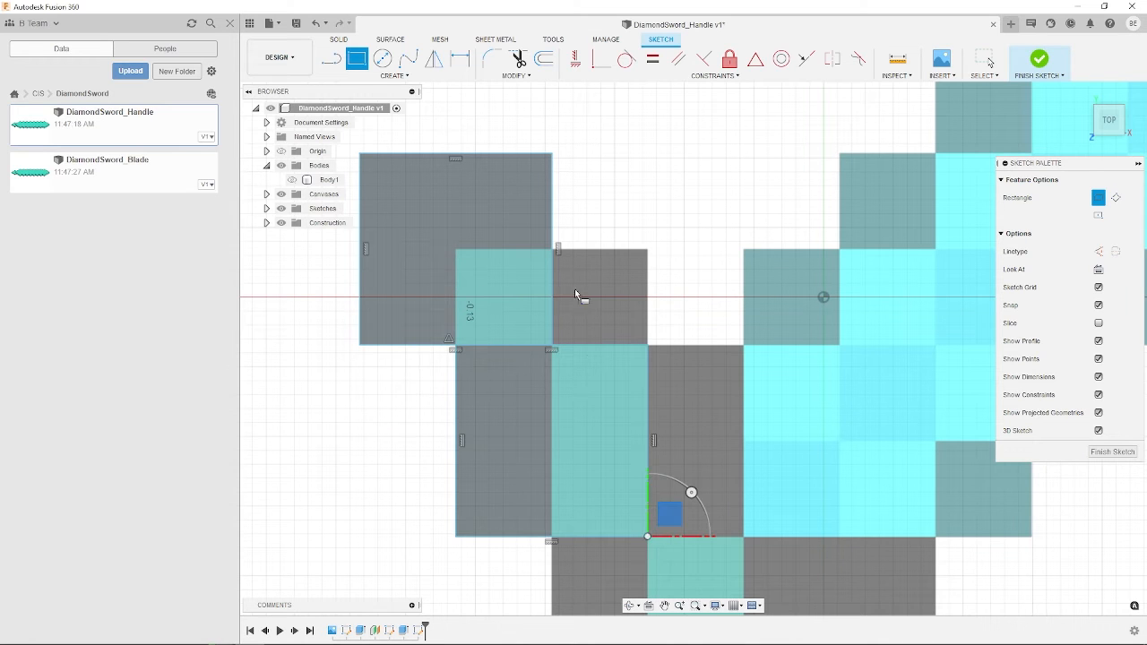
click(552, 344)
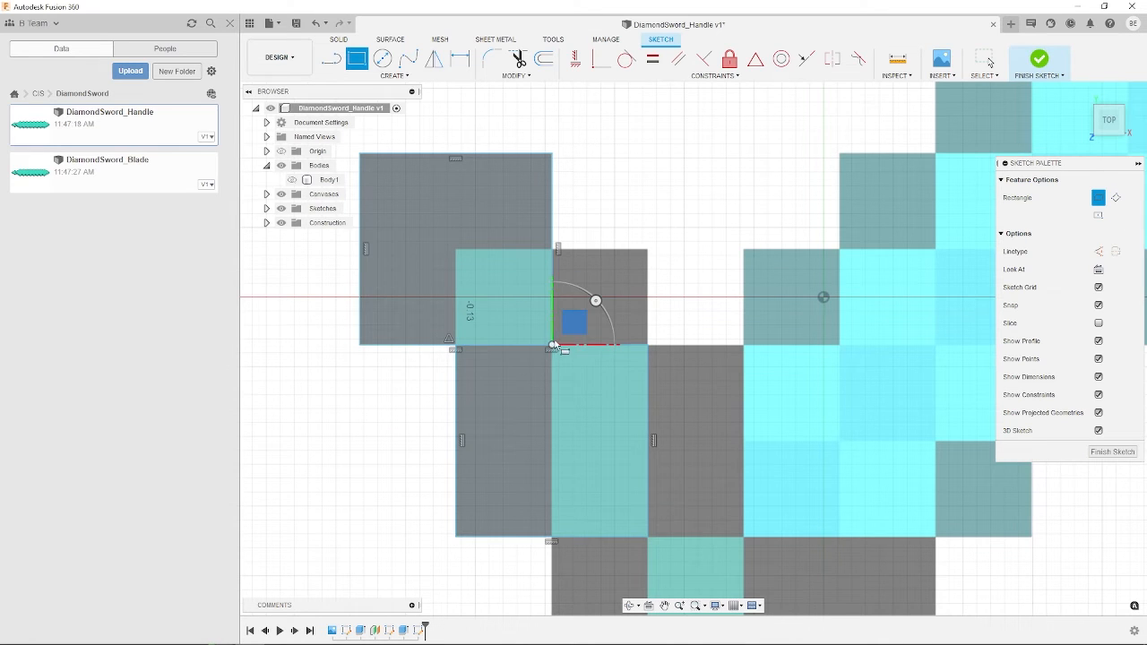
click(648, 249)
Step: Trace rectangles over the two-pixel-high dark column beside the blade and the four-pixel row at the blade's base
middle_drag(668, 490, 565, 305)
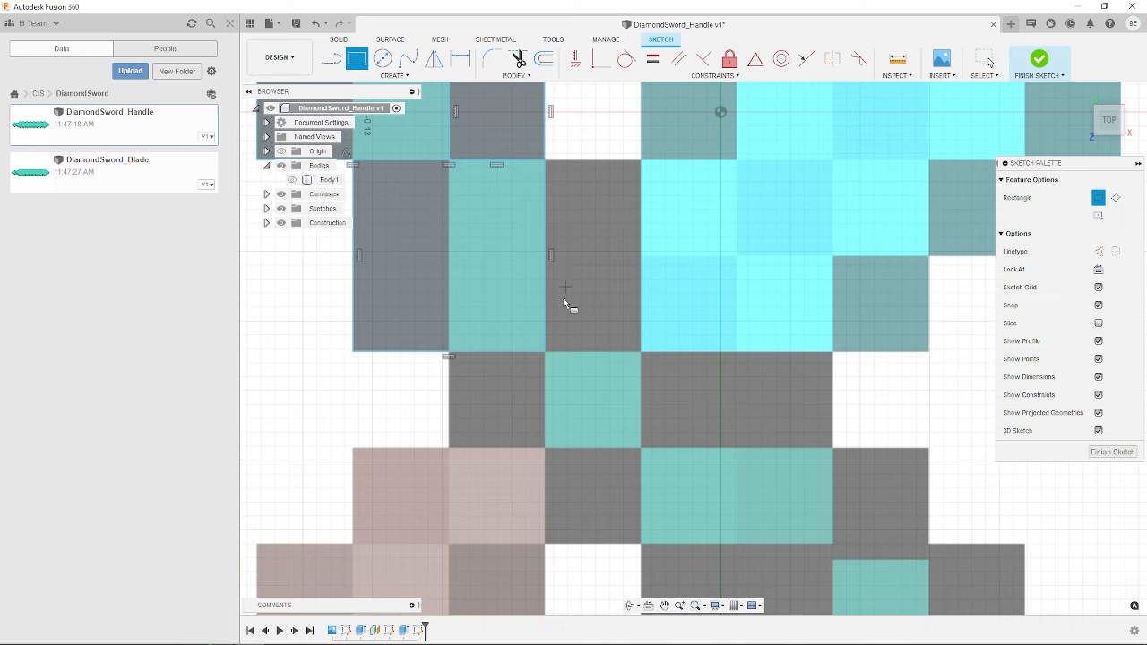
click(547, 350)
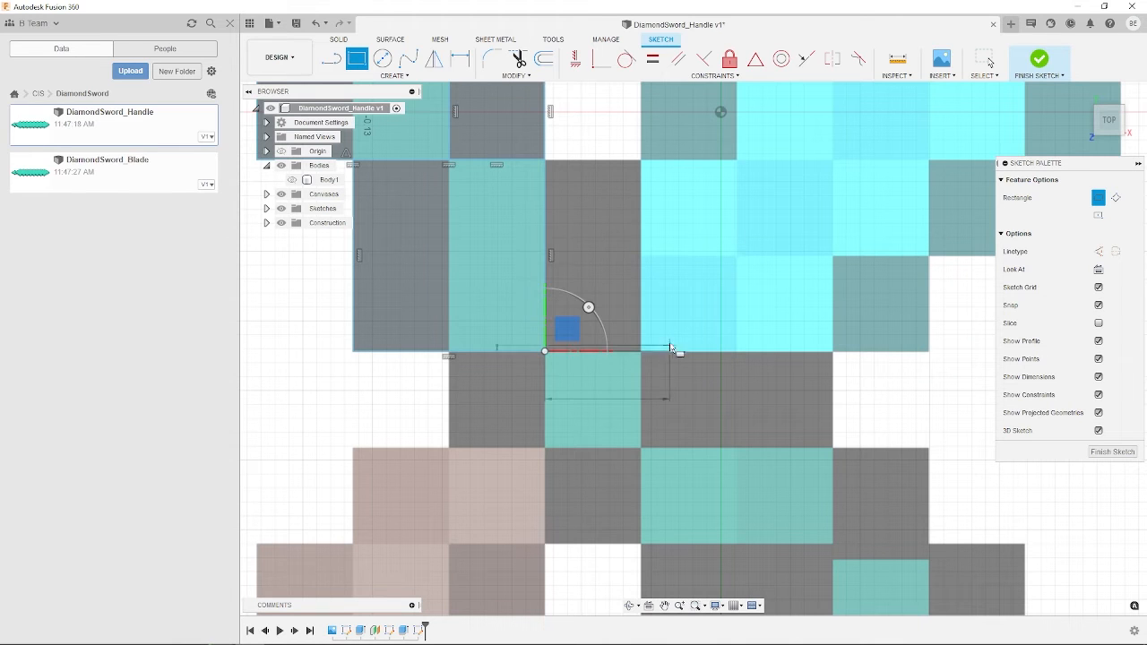
click(641, 164)
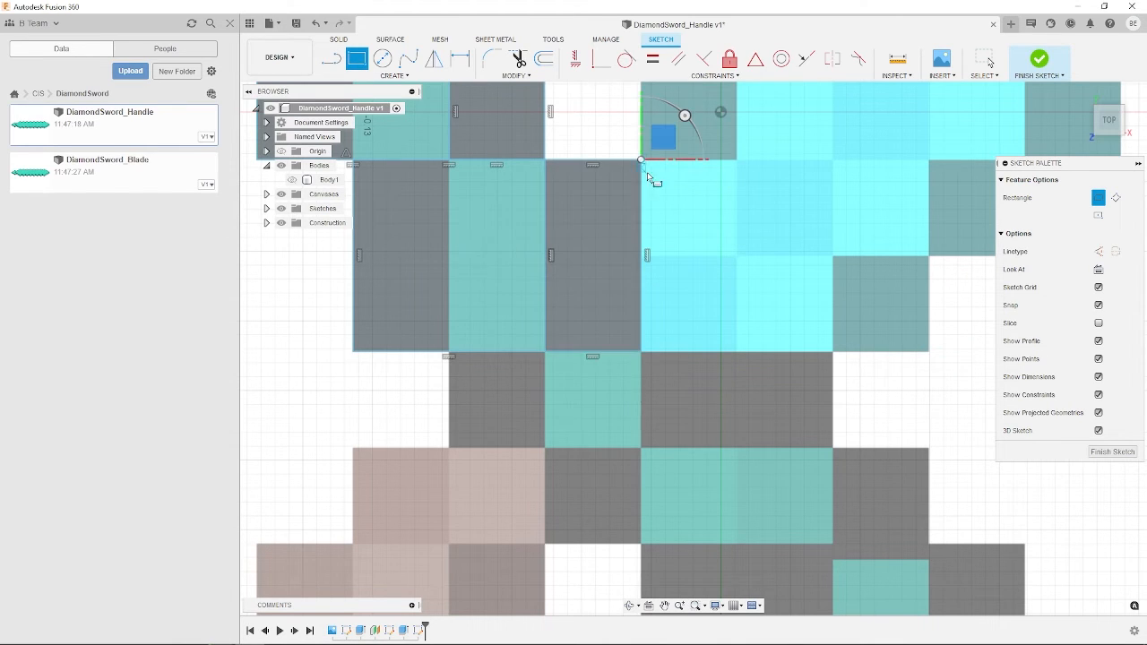
scroll(558, 328, down, 2)
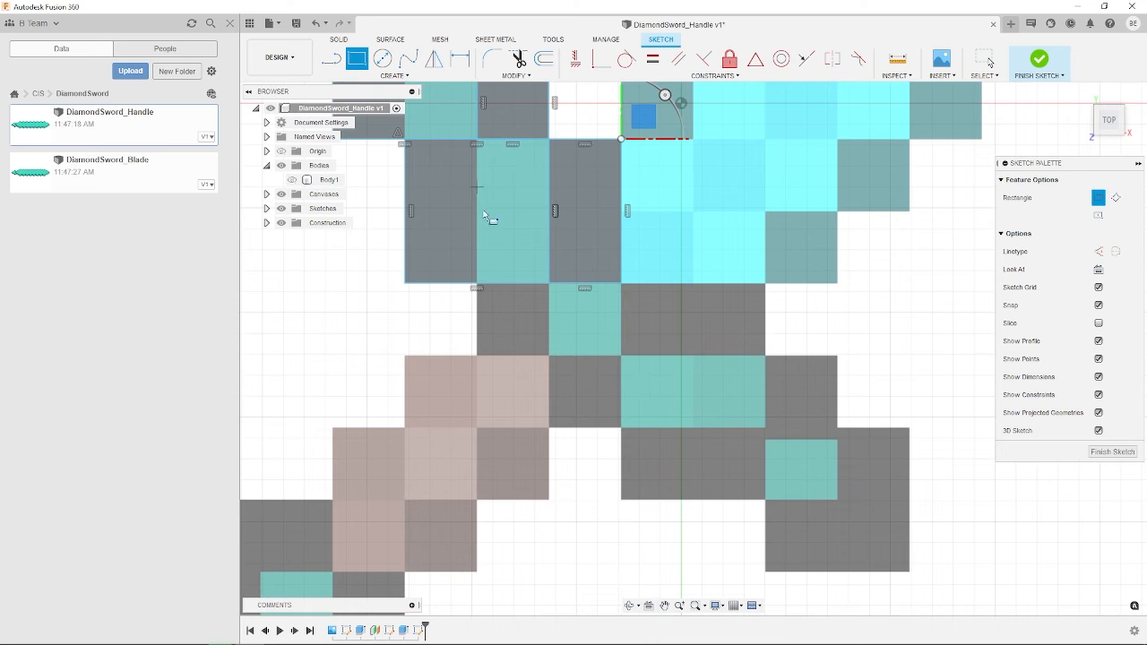
click(477, 285)
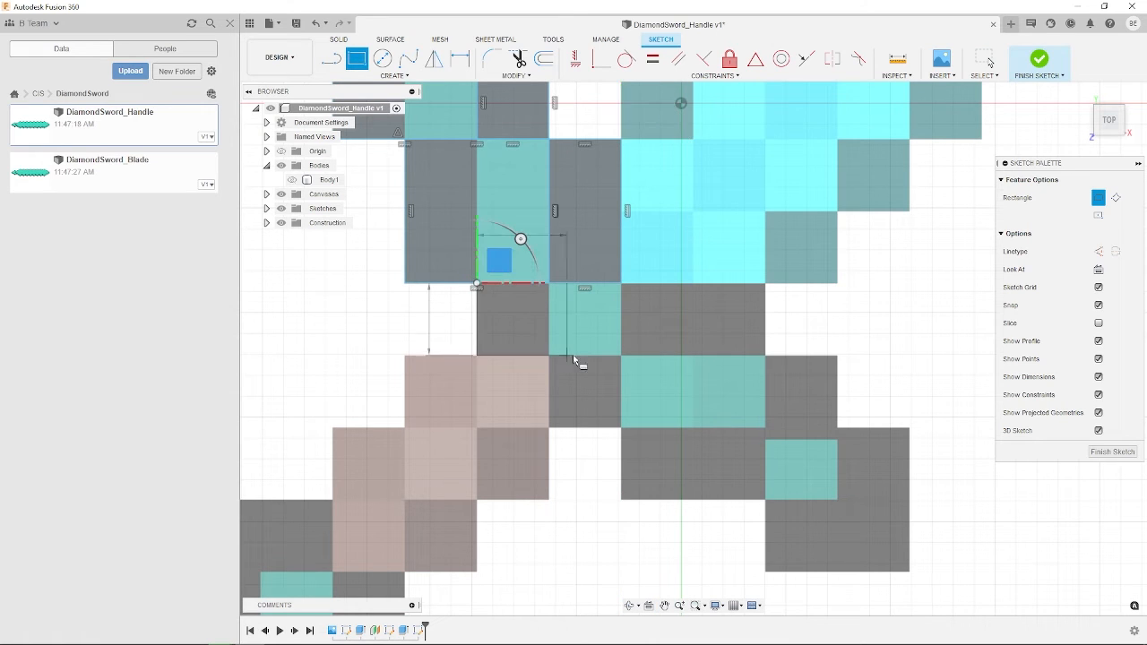
click(764, 355)
Step: Trace the guard's lower-right arm with rectangles over its two-by-two end block, three-pixel row and two-pixel row
middle_drag(615, 381, 567, 338)
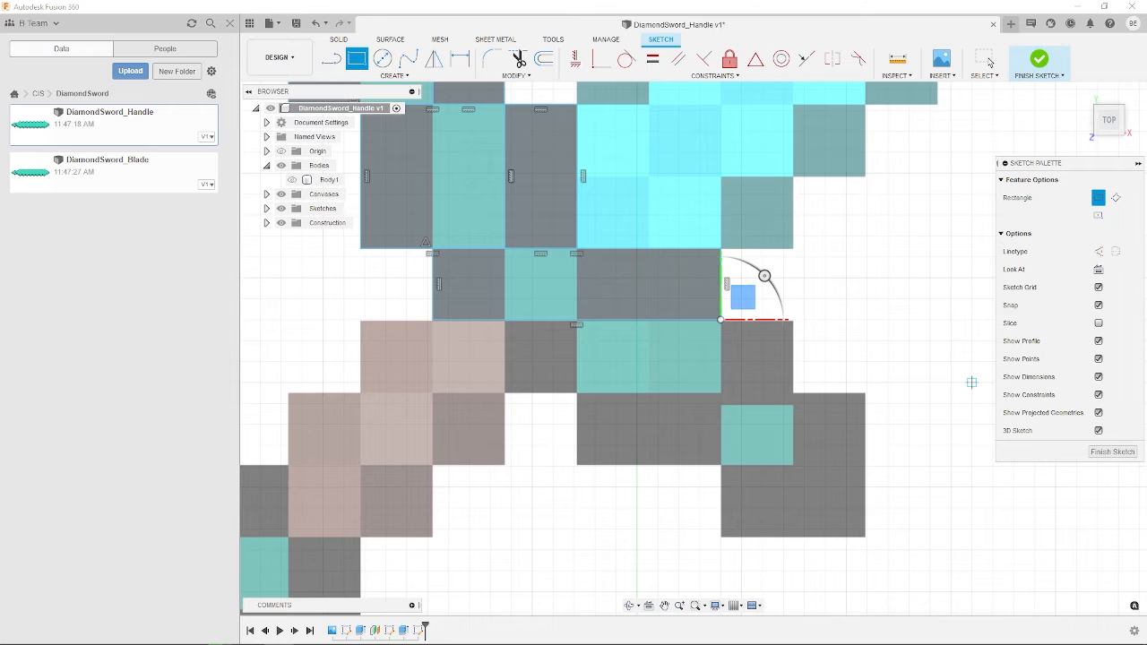
click(866, 538)
click(722, 393)
click(793, 392)
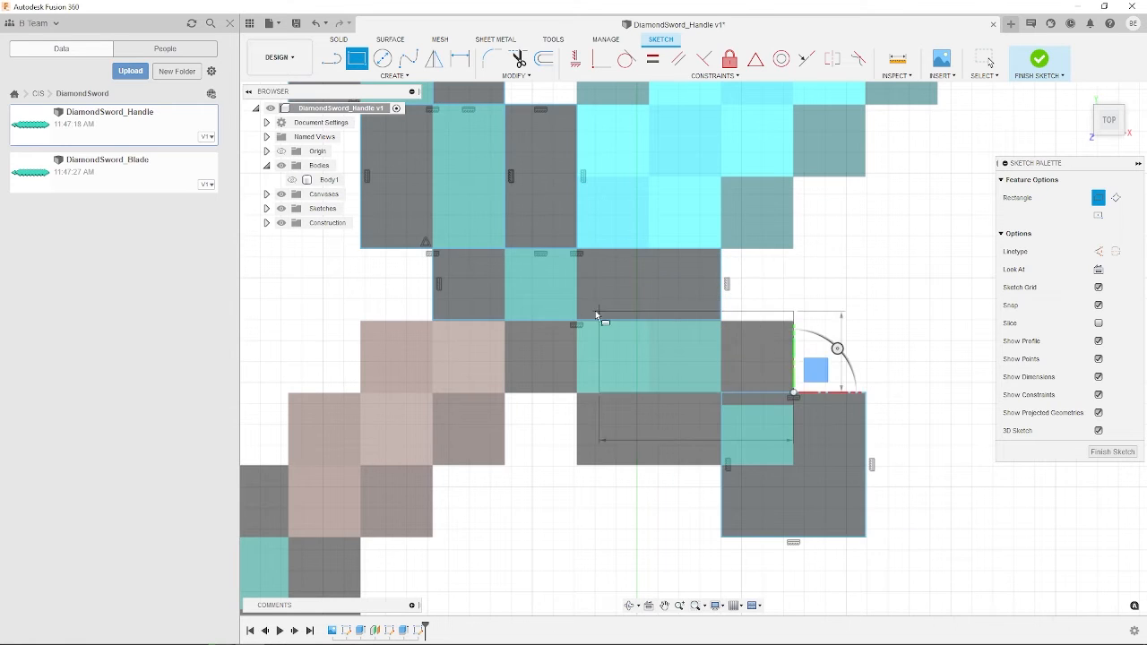
click(577, 320)
click(721, 464)
click(577, 392)
Step: Trace rectangles over the single dark pixel joining the guard to the grip and the grip's two two-pixel-high columns
click(577, 393)
click(505, 321)
click(433, 321)
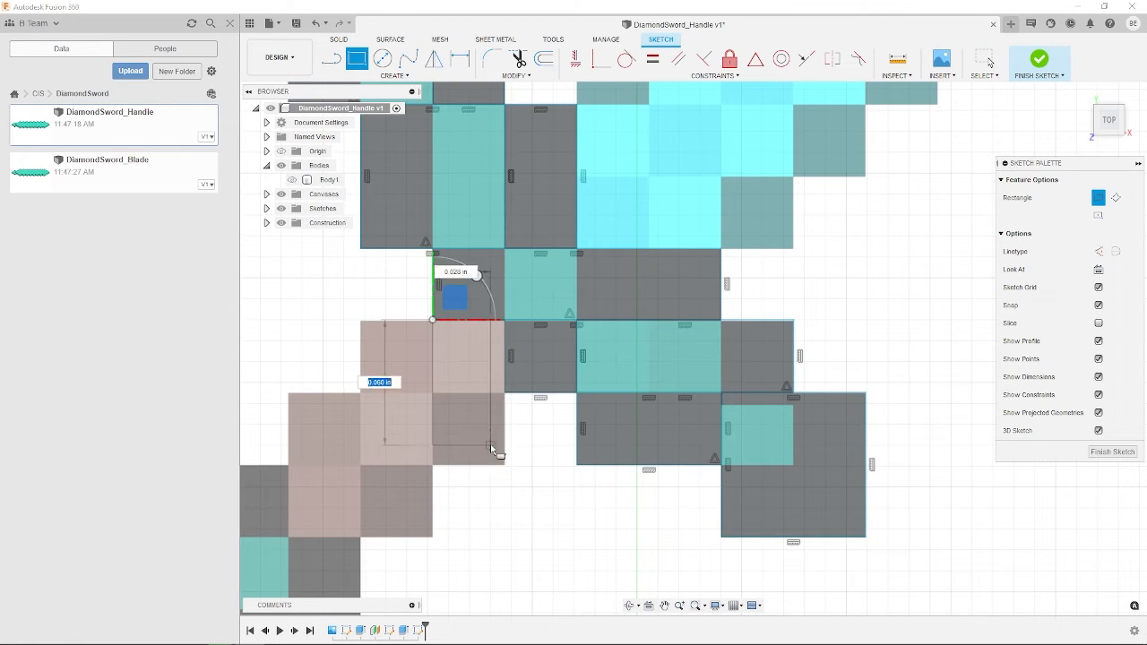
click(504, 465)
click(433, 464)
click(361, 321)
Step: Trace rectangles over the grip's remaining single pixel and the four-pixel row spanning the lower grip and the pommel's upper part
scroll(396, 393, up, 2)
mouse_move(397, 394)
middle_down()
mouse_move(428, 437)
mouse_move(537, 279)
middle_up()
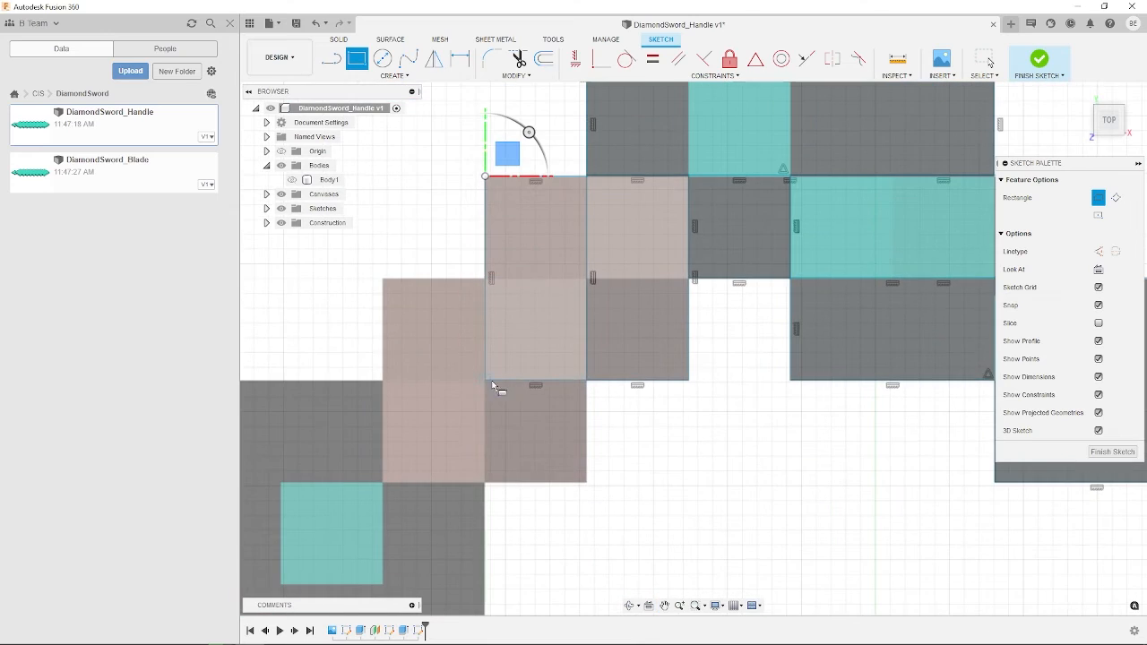
click(587, 380)
middle_drag(339, 476, 619, 248)
click(342, 426)
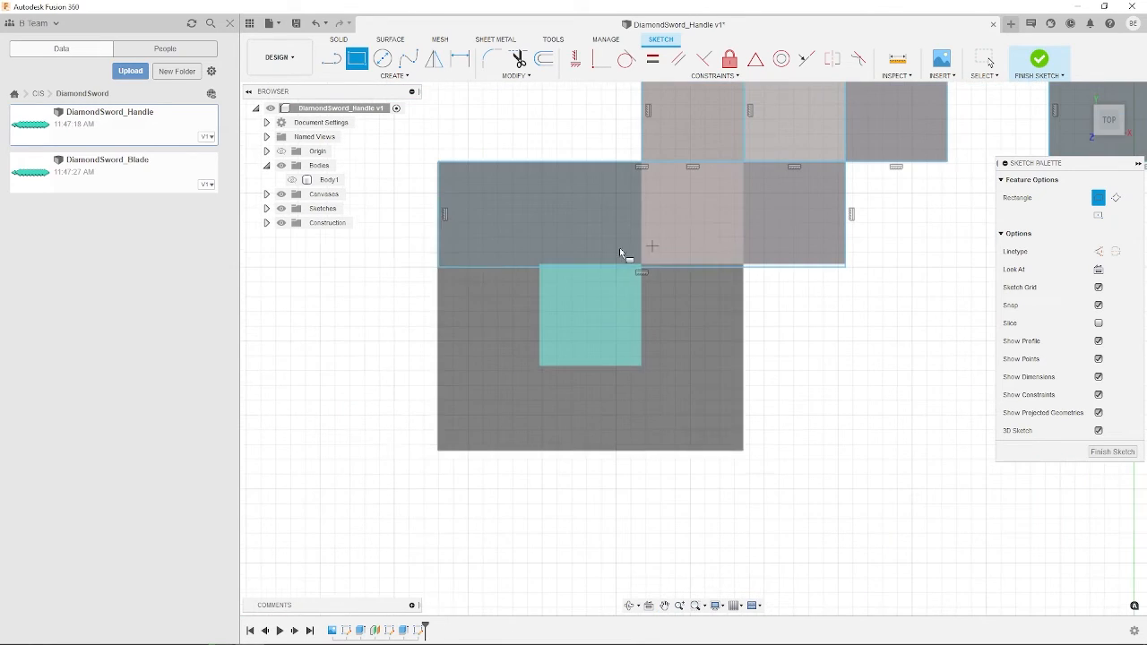
Step: Trace a rectangle over the pommel's lower three-by-two pixel block and end the Rectangle command
click(438, 268)
click(742, 448)
middle_drag(742, 449, 575, 533)
click(986, 59)
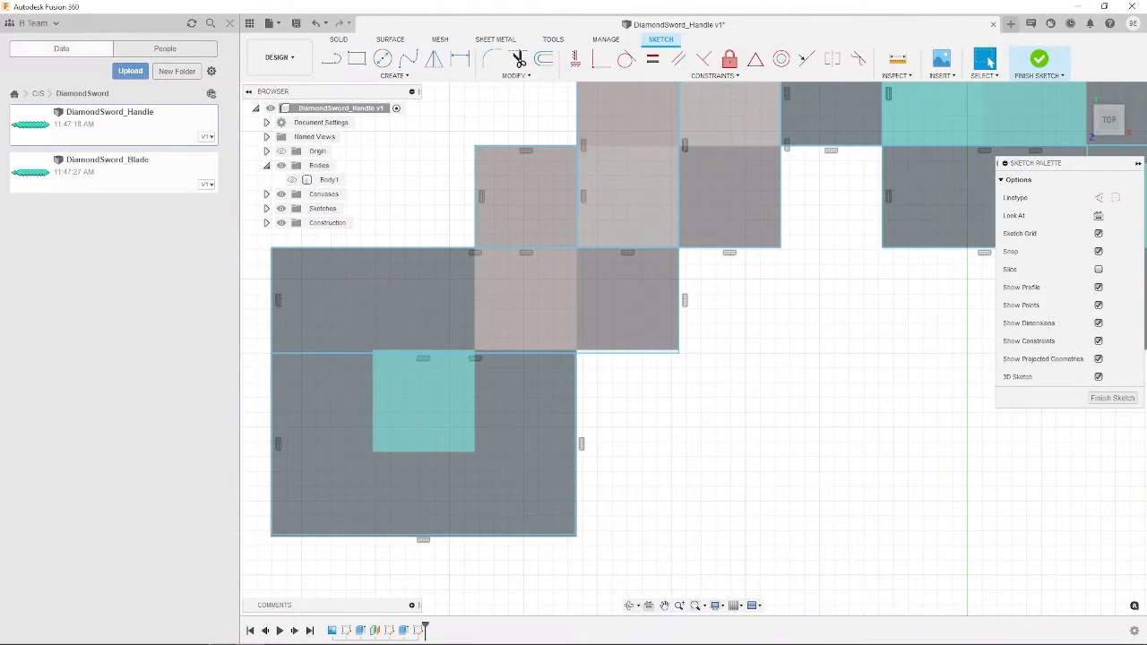
Step: Align the shared edge between the two pommel rectangles and the lower rectangle's right edge with the pixel borders
scroll(692, 430, down, 1)
mouse_move(696, 379)
middle_down()
mouse_move(689, 463)
mouse_move(683, 438)
mouse_move(750, 212)
middle_up()
scroll(601, 320, up, 5)
click(619, 410)
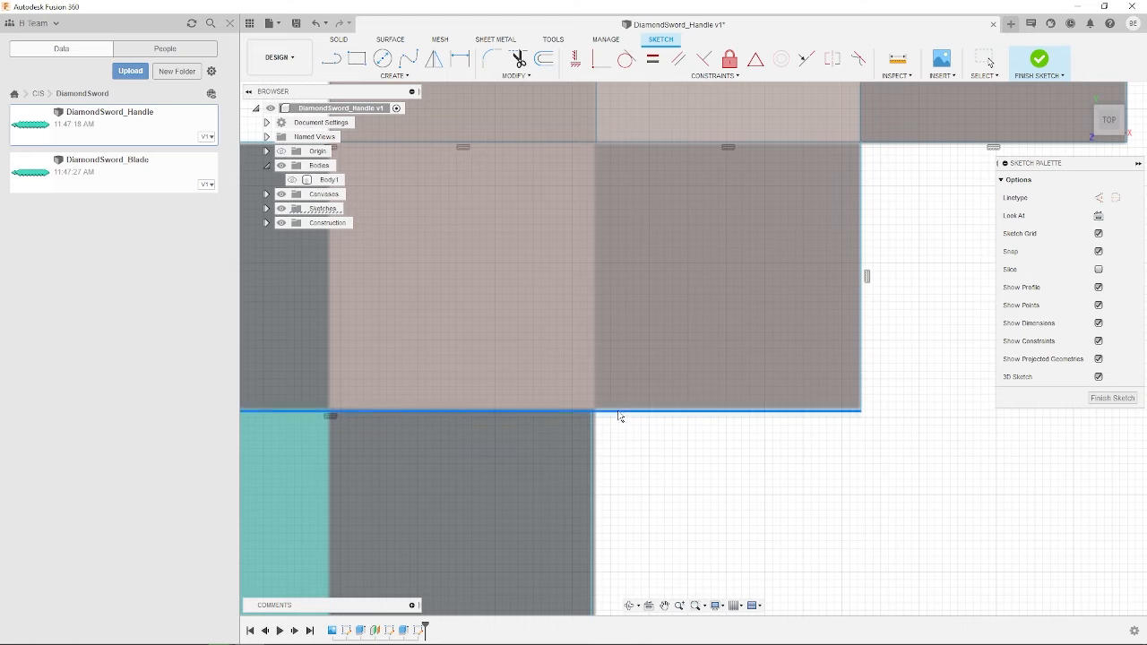
click(595, 443)
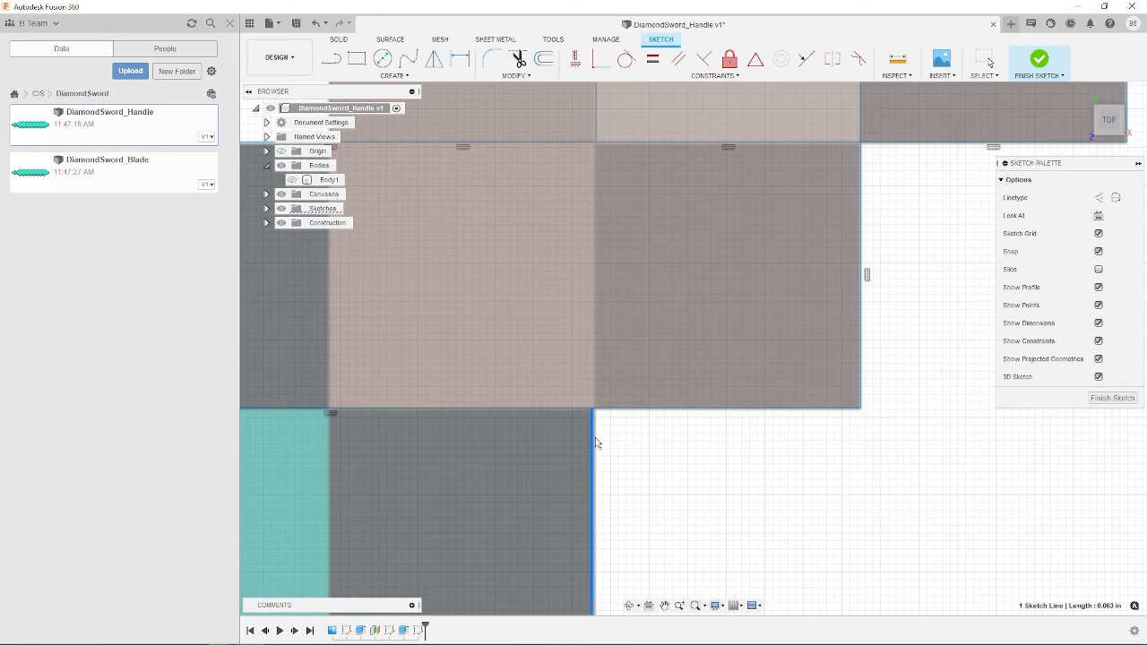
key(Escape)
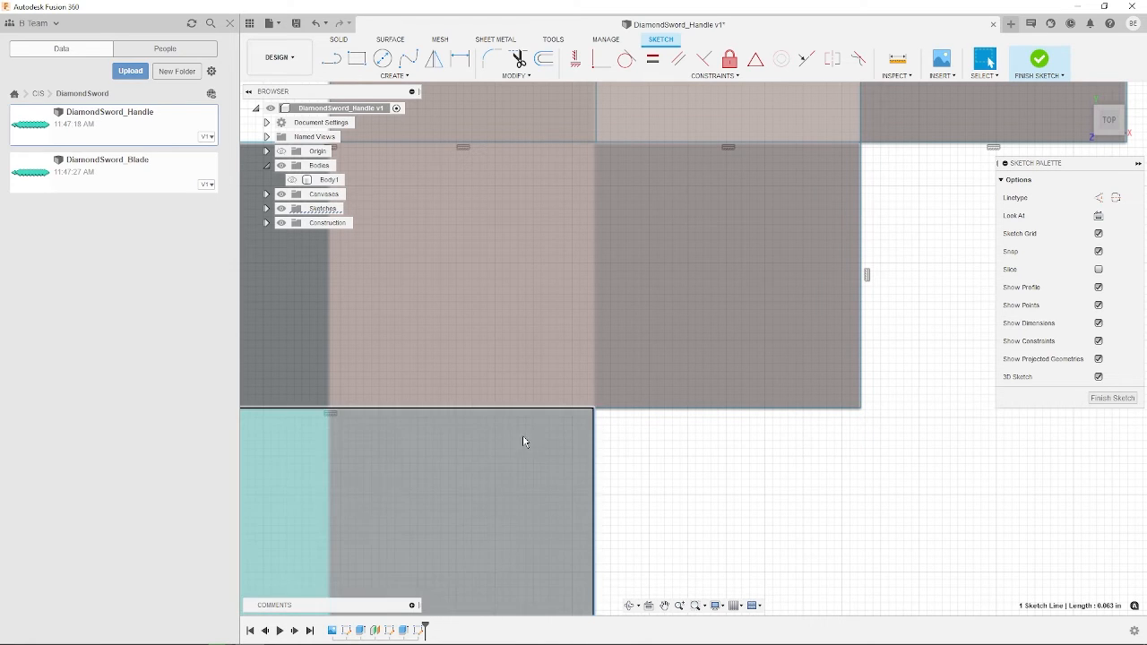
Step: Align the left and upper edges of the four-pixel row at the pommel with the image's pixel borders
middle_drag(525, 438, 947, 301)
scroll(748, 356, down, 3)
middle_drag(562, 215, 472, 343)
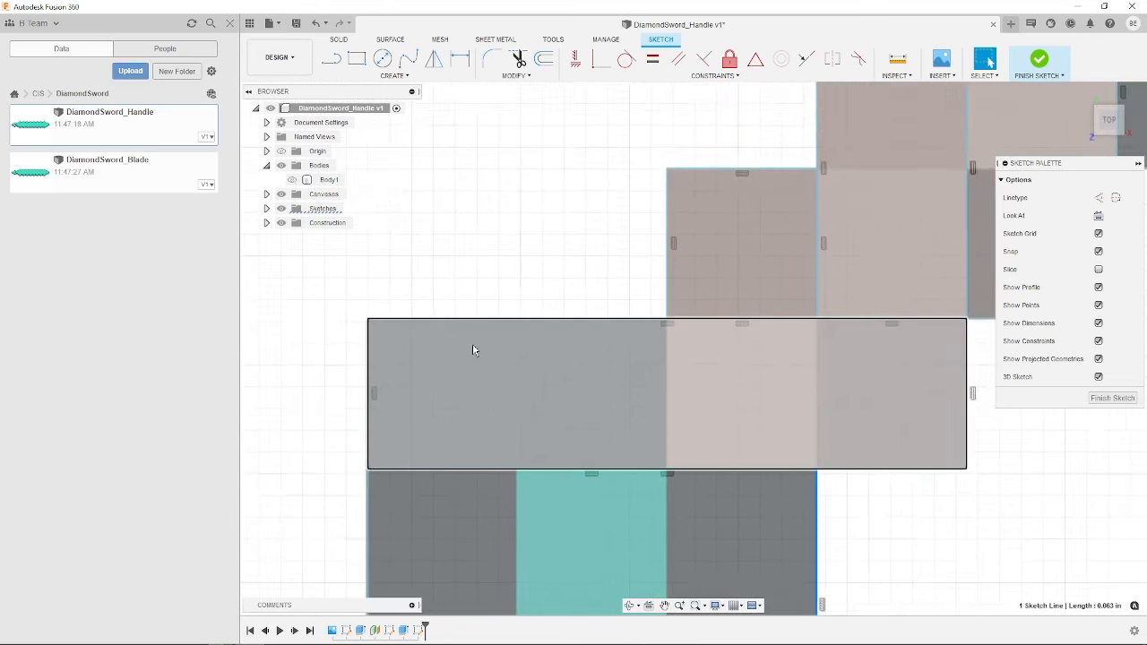
scroll(359, 332, up, 3)
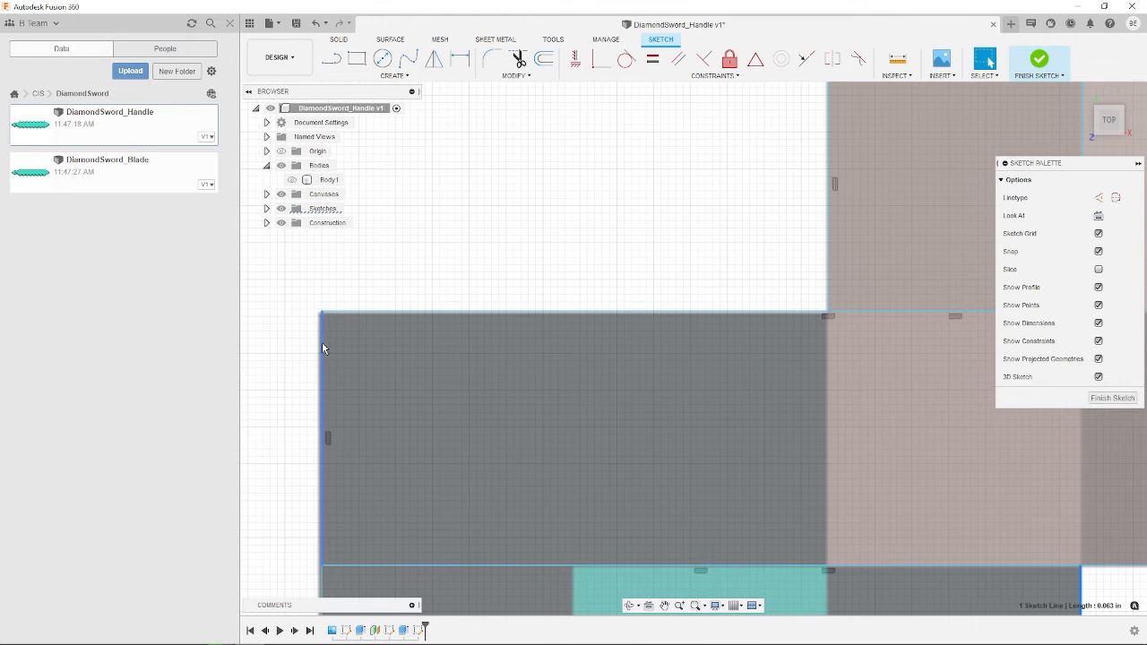
click(321, 342)
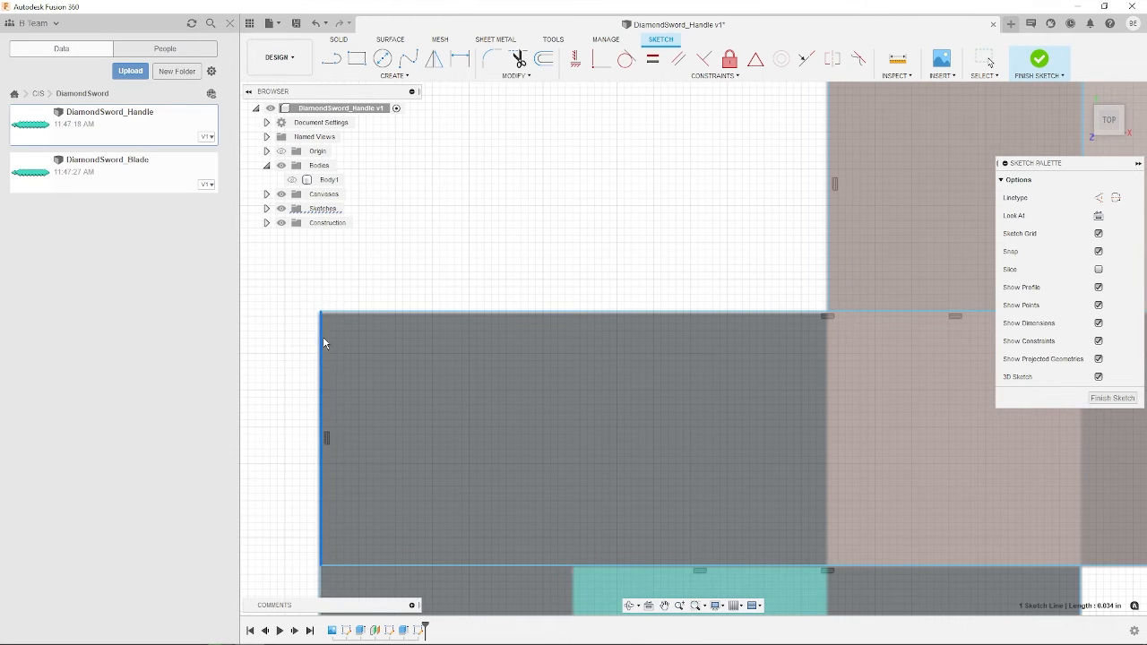
click(334, 312)
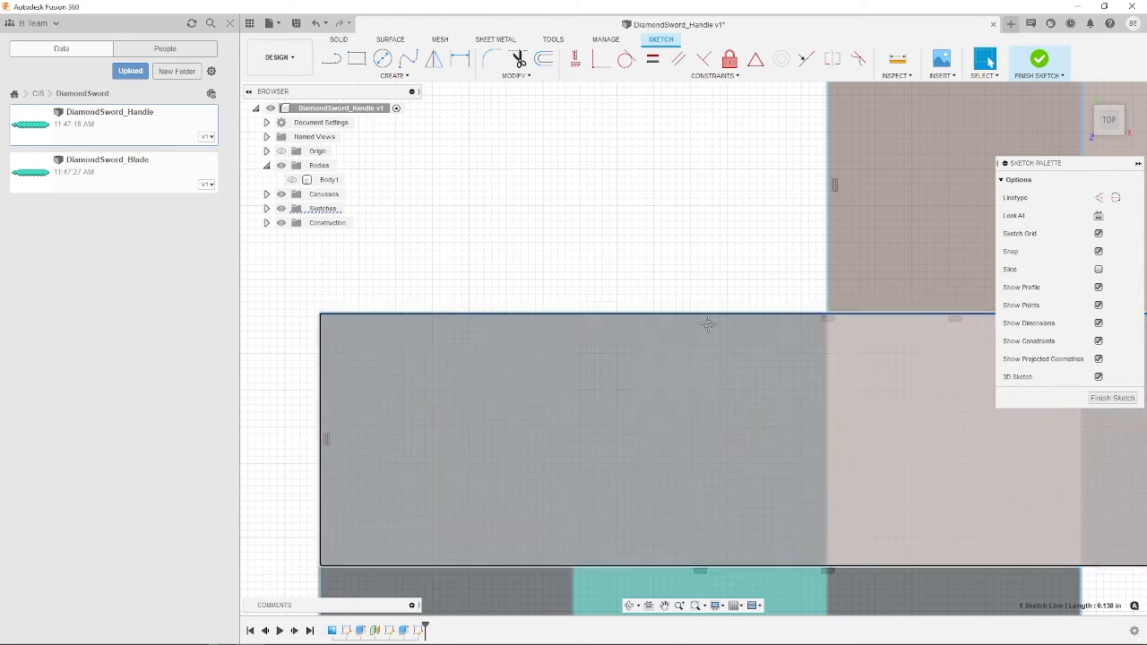
Step: Align the left and upper edges of the single grip pixel's rectangle with the image
middle_drag(709, 324, 280, 464)
mouse_move(787, 238)
middle_down()
mouse_move(741, 254)
mouse_move(799, 285)
middle_up()
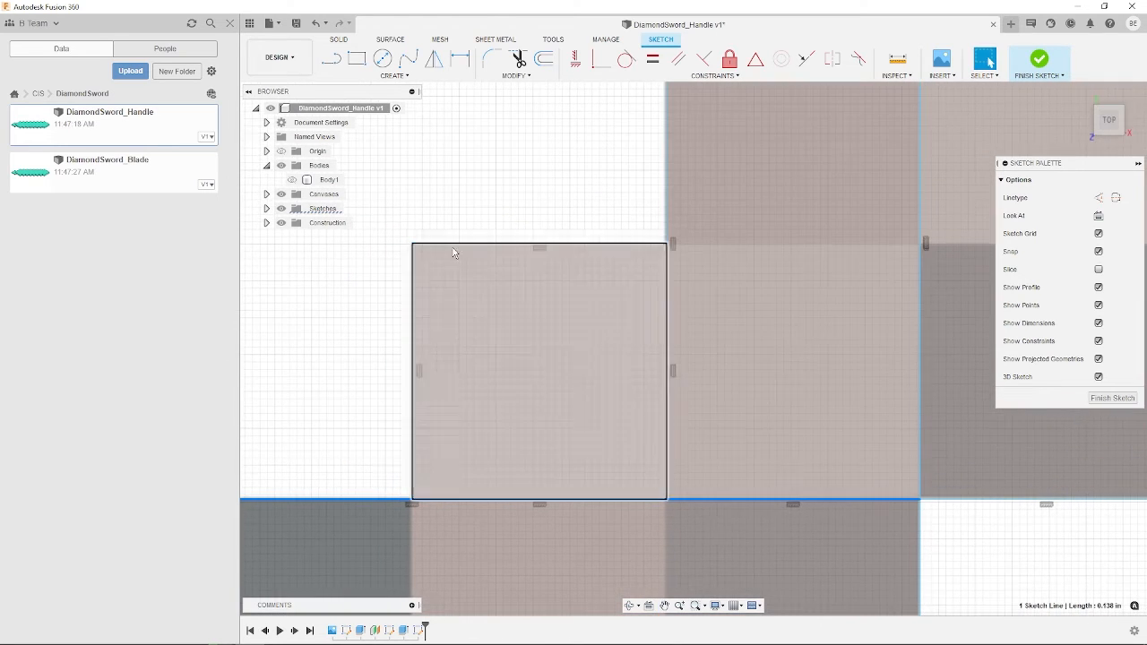
click(412, 252)
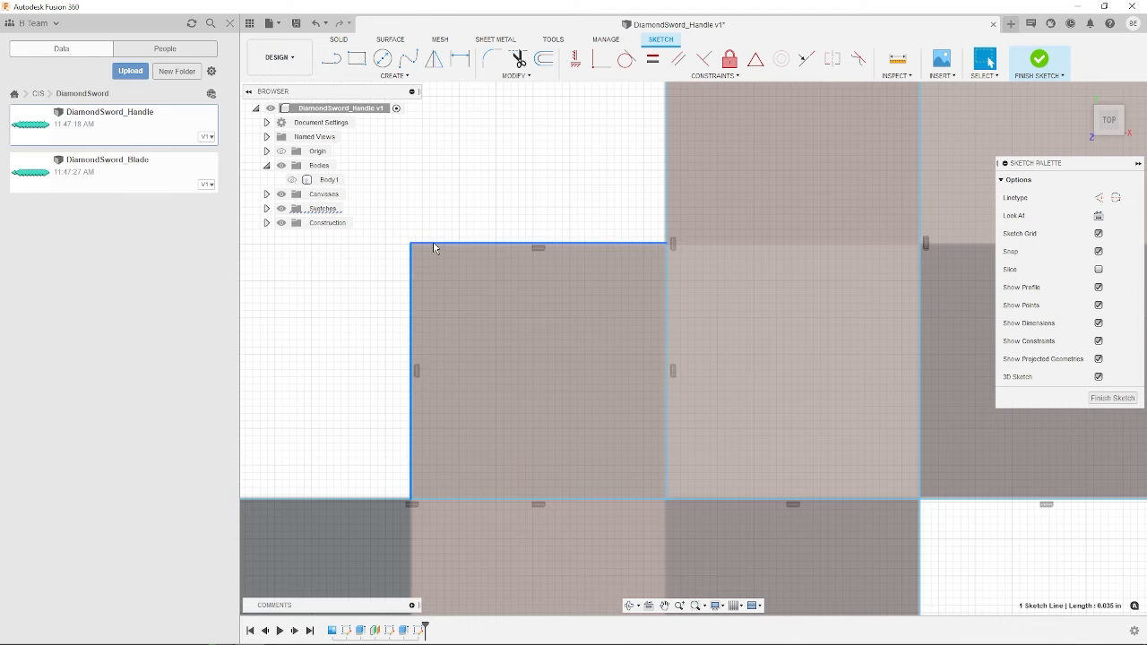
click(433, 242)
Step: Align the upper edge of the rectangle at the guard's lower-right end with the pixel border
scroll(805, 298, down, 2)
middle_drag(862, 319, 460, 361)
middle_drag(713, 339, 618, 520)
scroll(633, 491, down, 3)
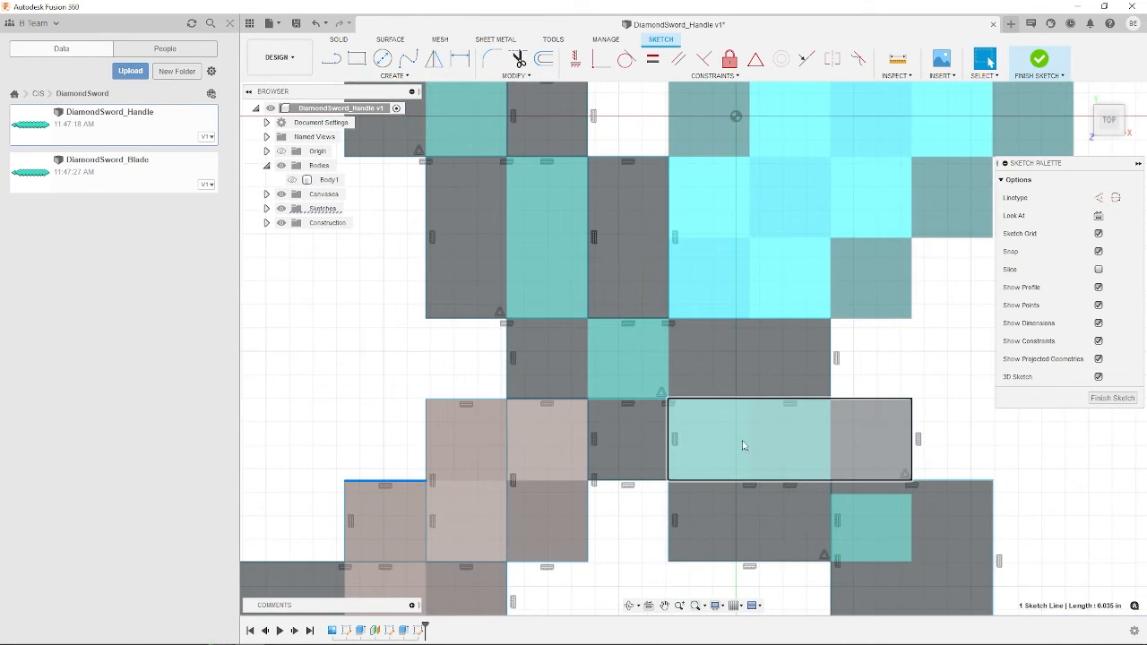
middle_drag(763, 439, 613, 274)
scroll(814, 280, up, 4)
scroll(879, 387, up, 2)
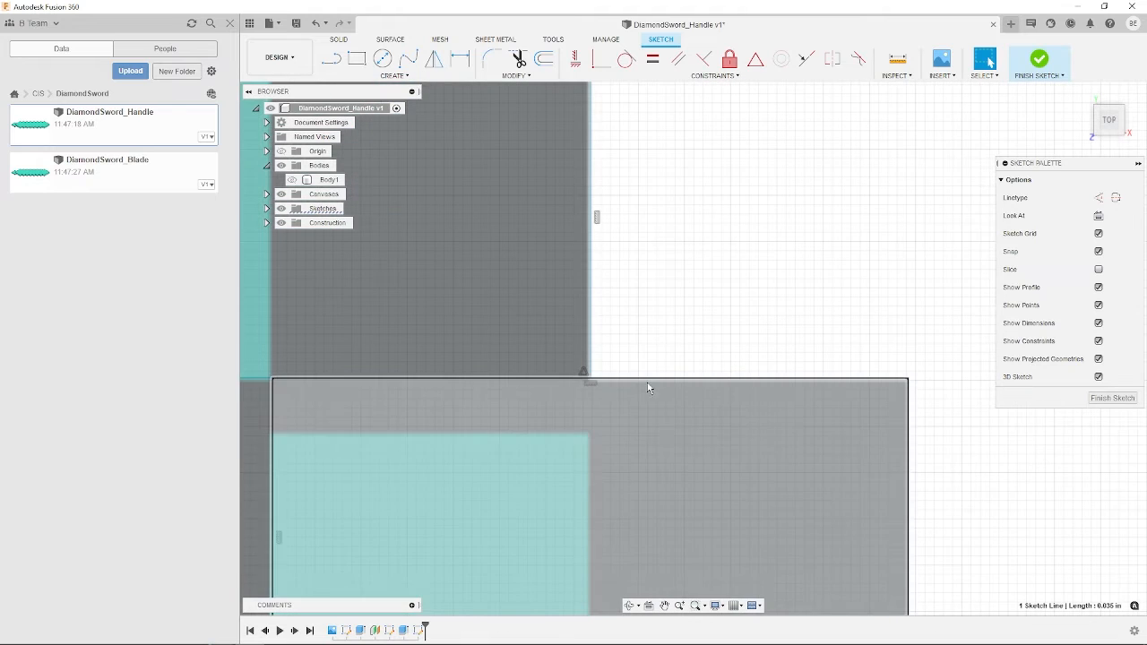
click(638, 382)
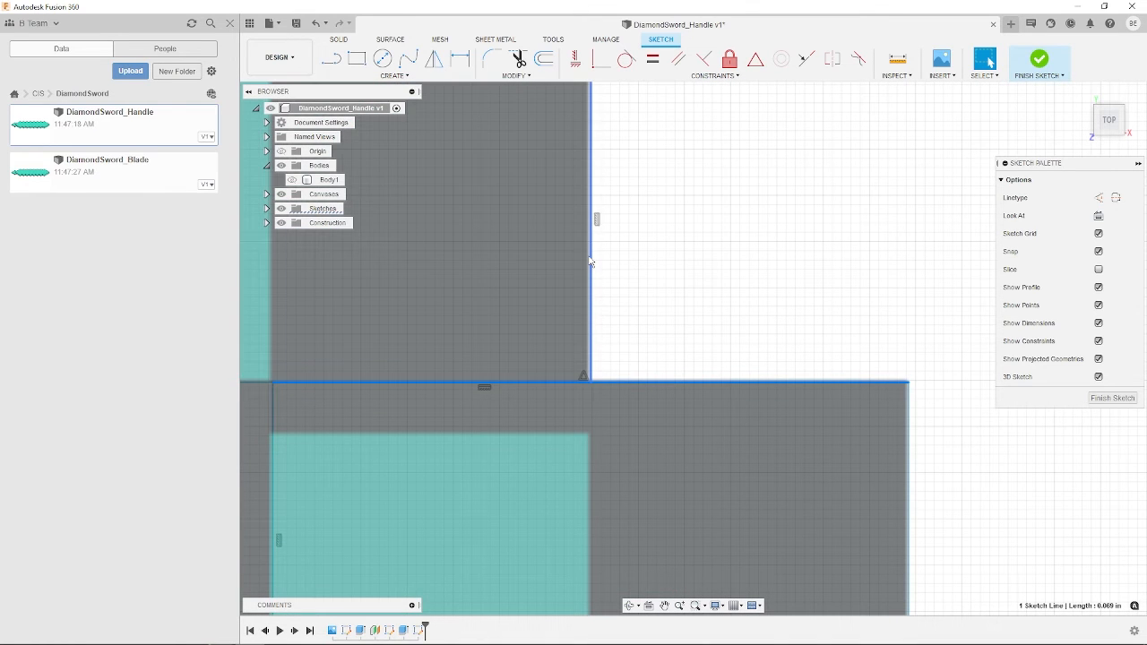
Step: Align the right and upper edges of the three-pixel row at the guard's lower right with the pixel borders and finish the sketch
click(588, 260)
scroll(586, 259, down, 3)
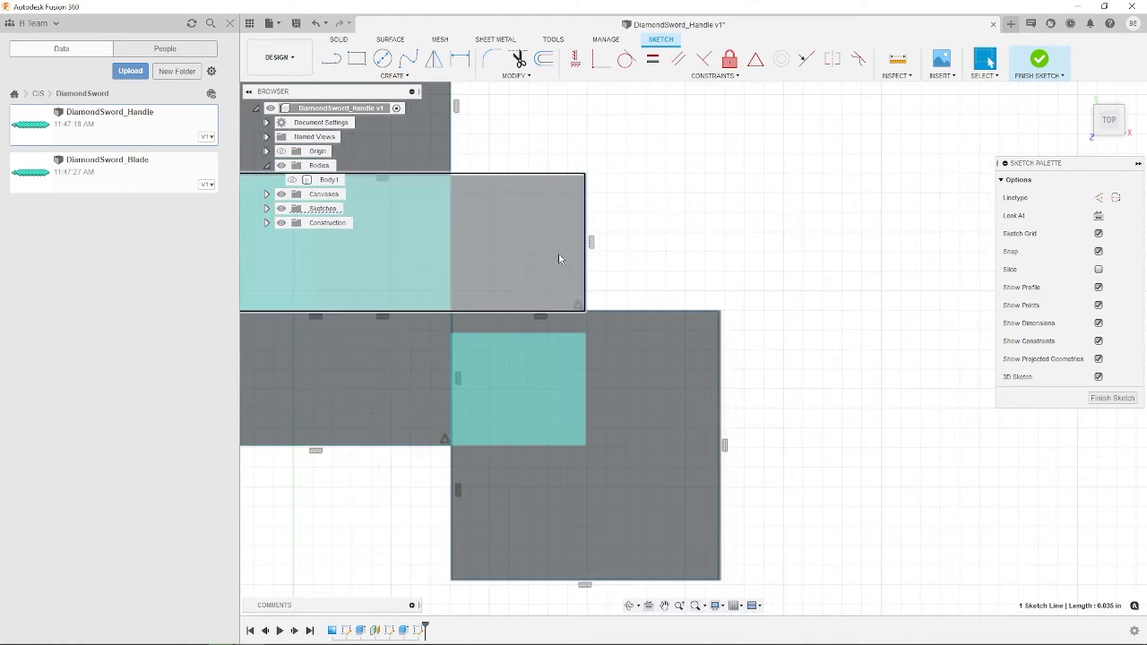
middle_drag(561, 259, 661, 325)
scroll(611, 257, up, 2)
click(536, 227)
drag(535, 231, 535, 233)
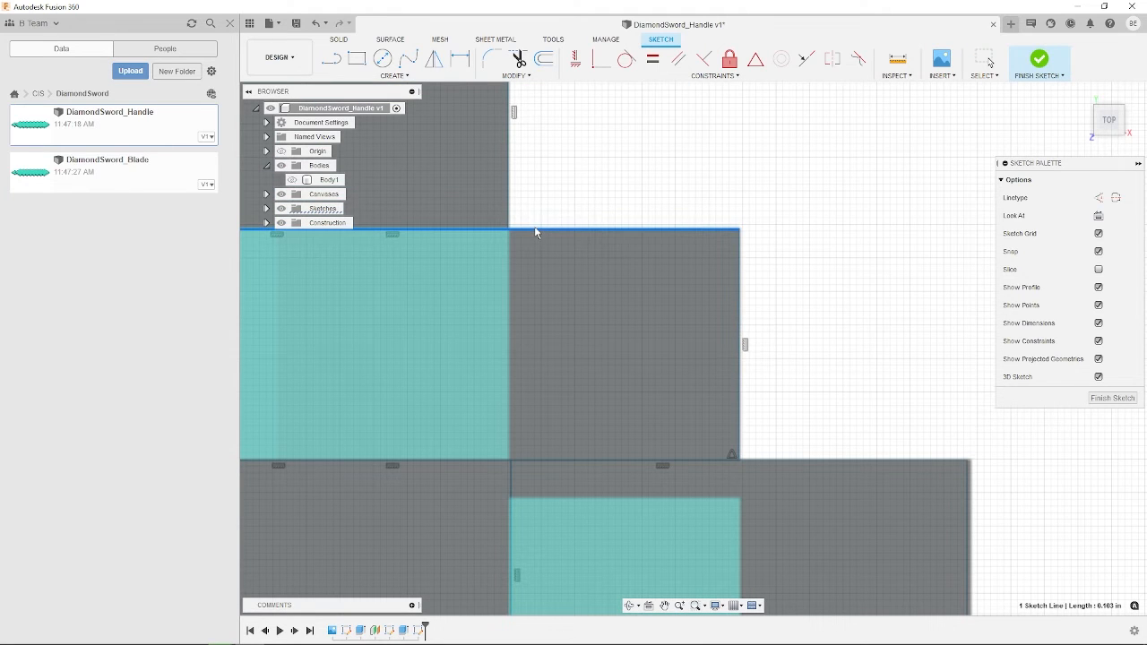
scroll(530, 224, down, 5)
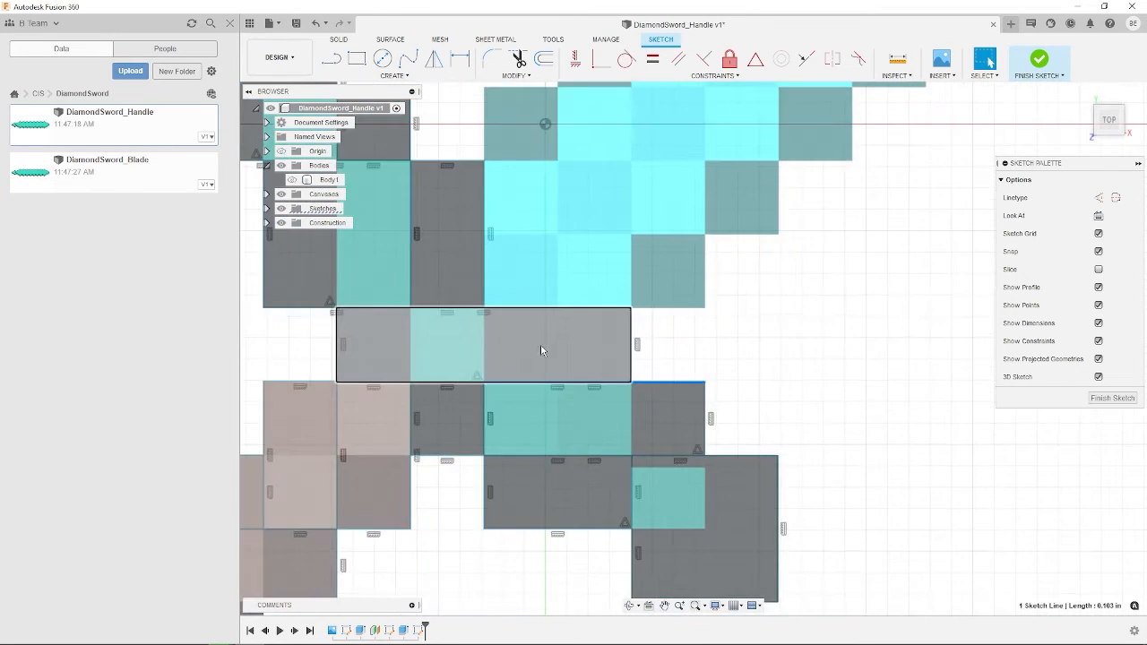
middle_drag(471, 346, 561, 364)
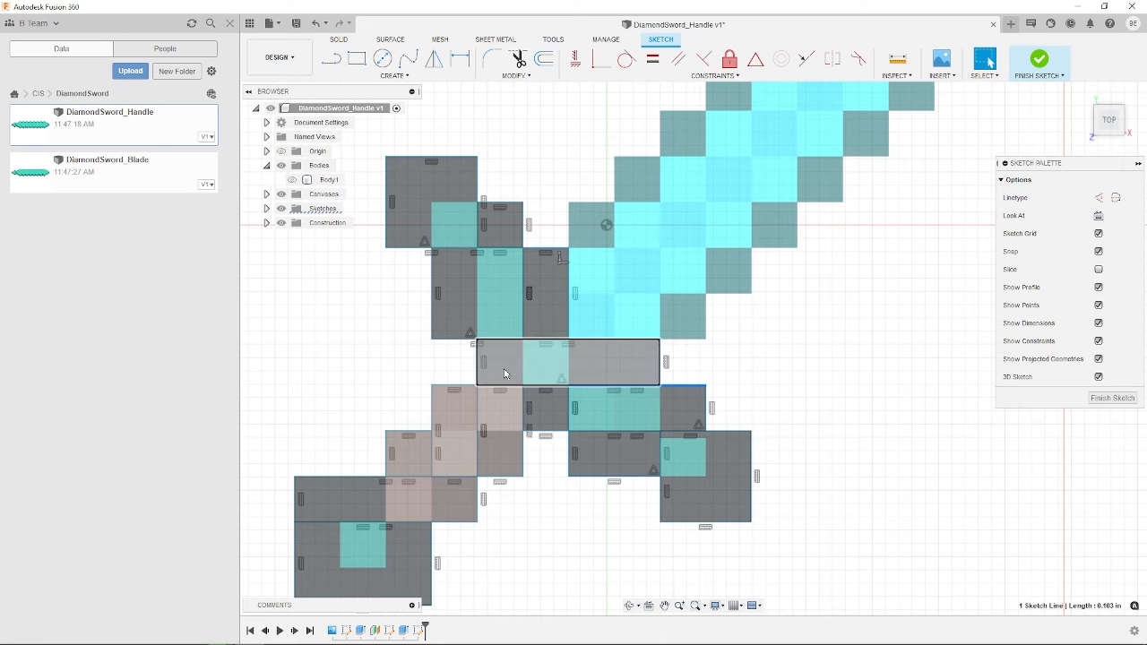
click(1051, 69)
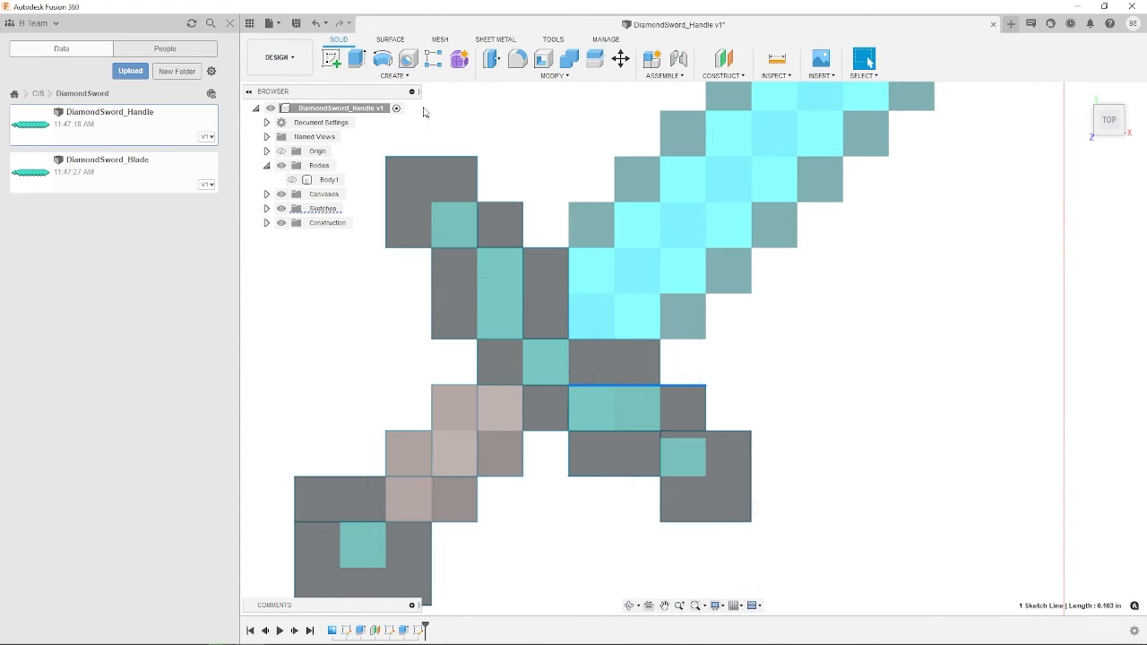
Step: Extrude all 14 profiles of the guard, grip and pommel together as a new body
click(356, 59)
click(449, 205)
click(497, 296)
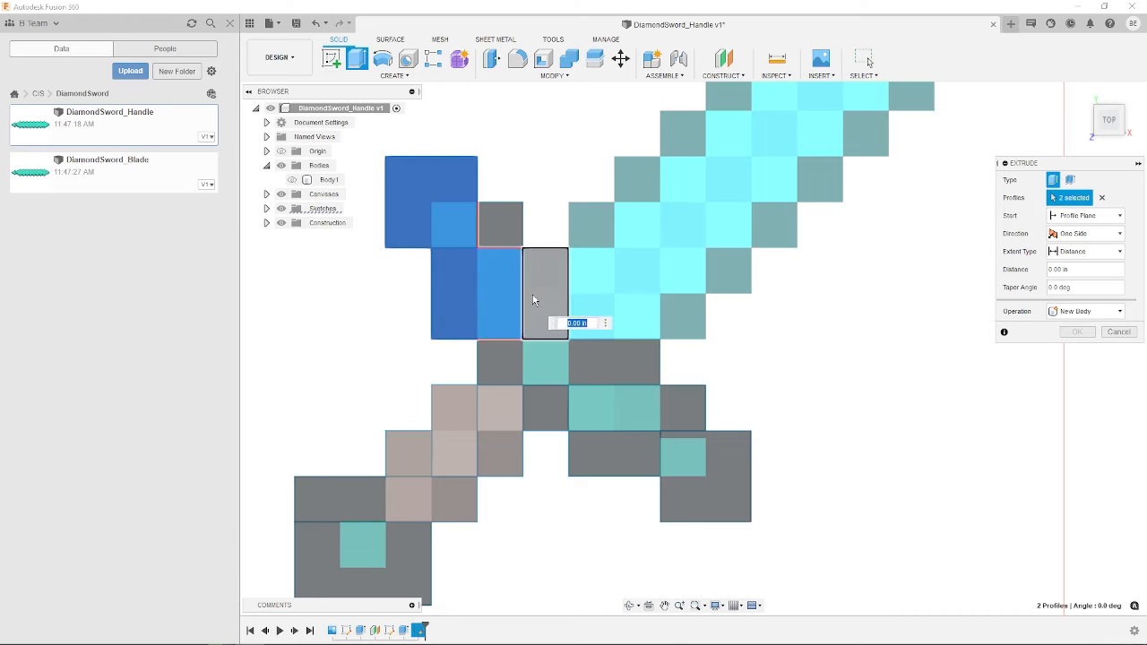
click(543, 295)
click(510, 379)
click(599, 405)
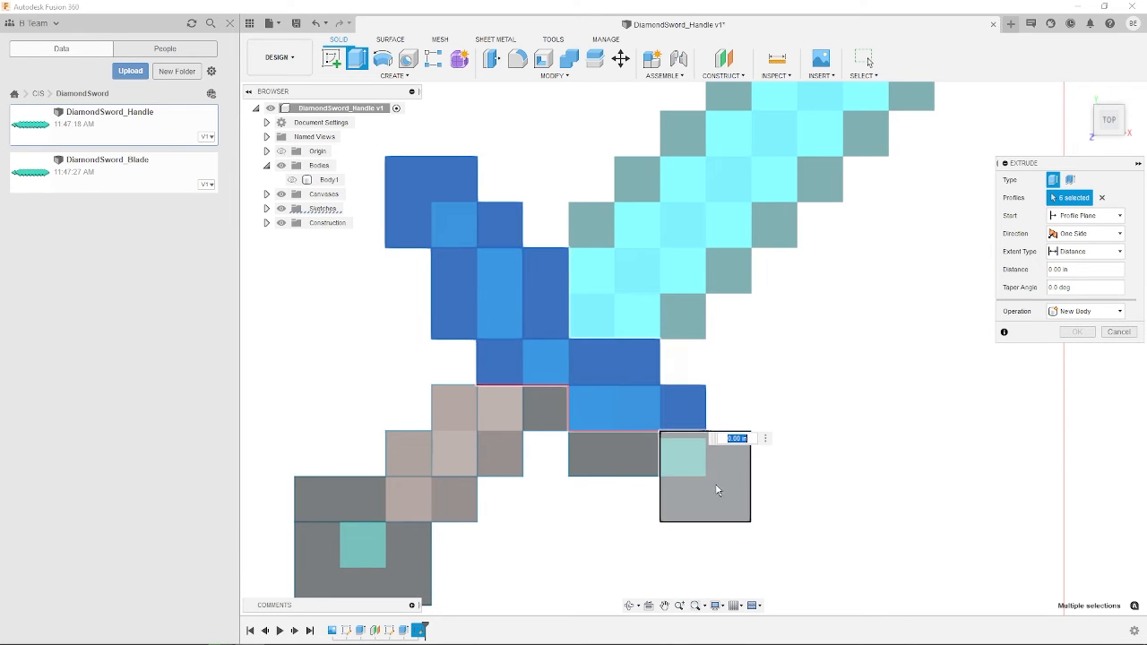
click(717, 486)
click(623, 464)
click(545, 408)
click(499, 422)
click(453, 430)
click(408, 452)
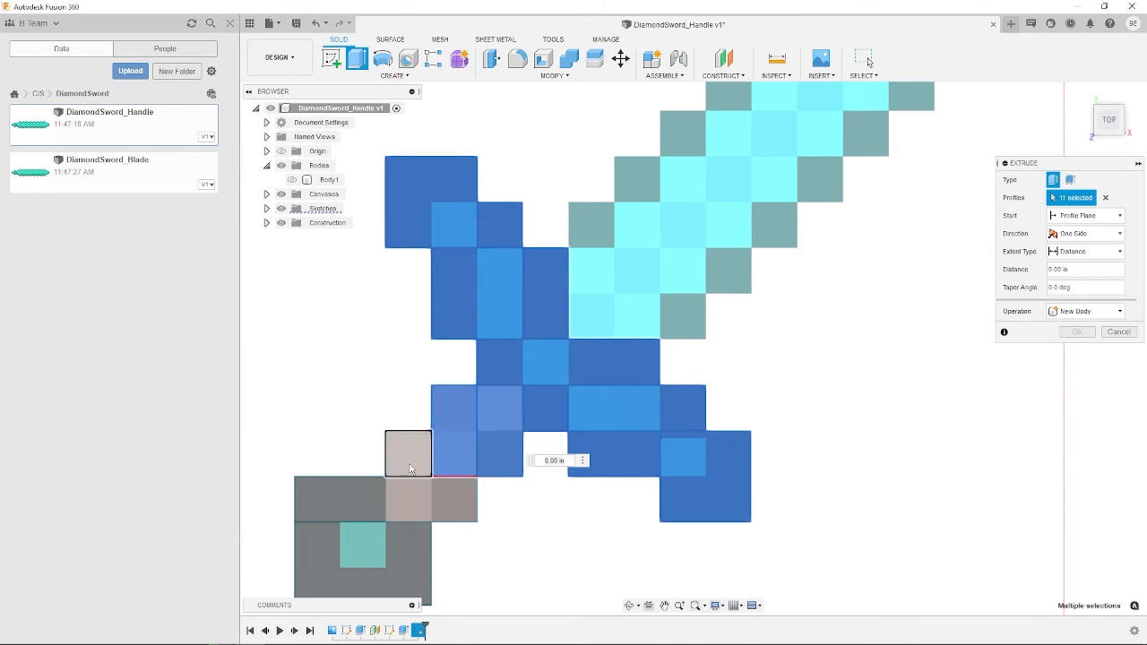
click(404, 502)
click(408, 545)
scroll(479, 515, down, 3)
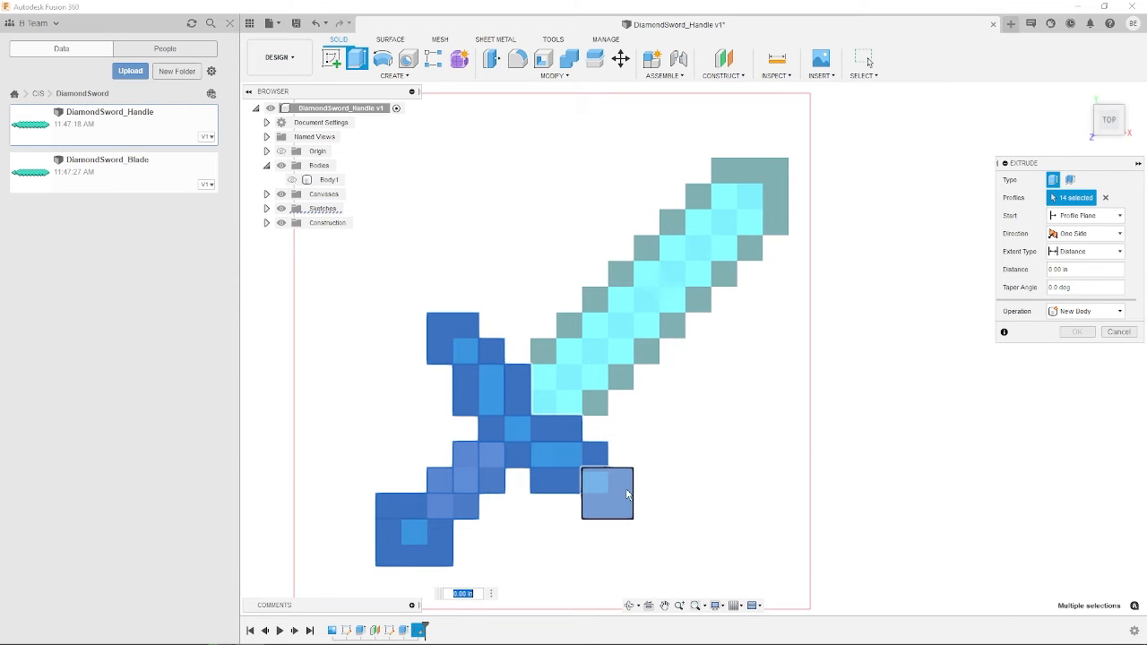
shift+middle_drag(626, 494, 354, 478)
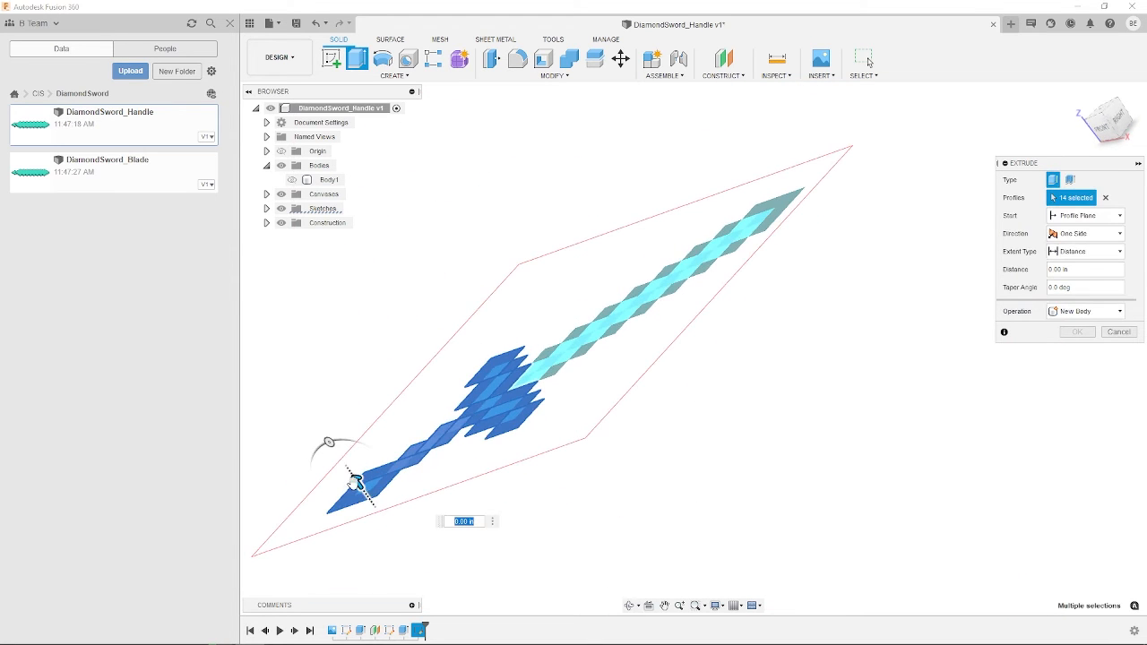
drag(353, 479, 343, 464)
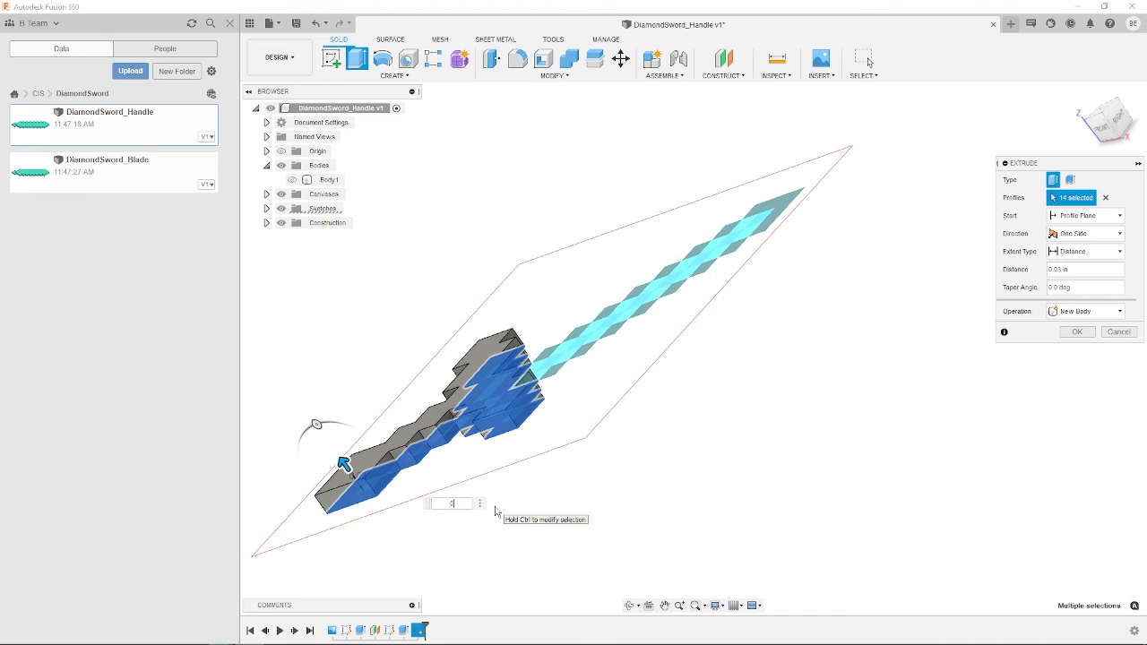
key(Return)
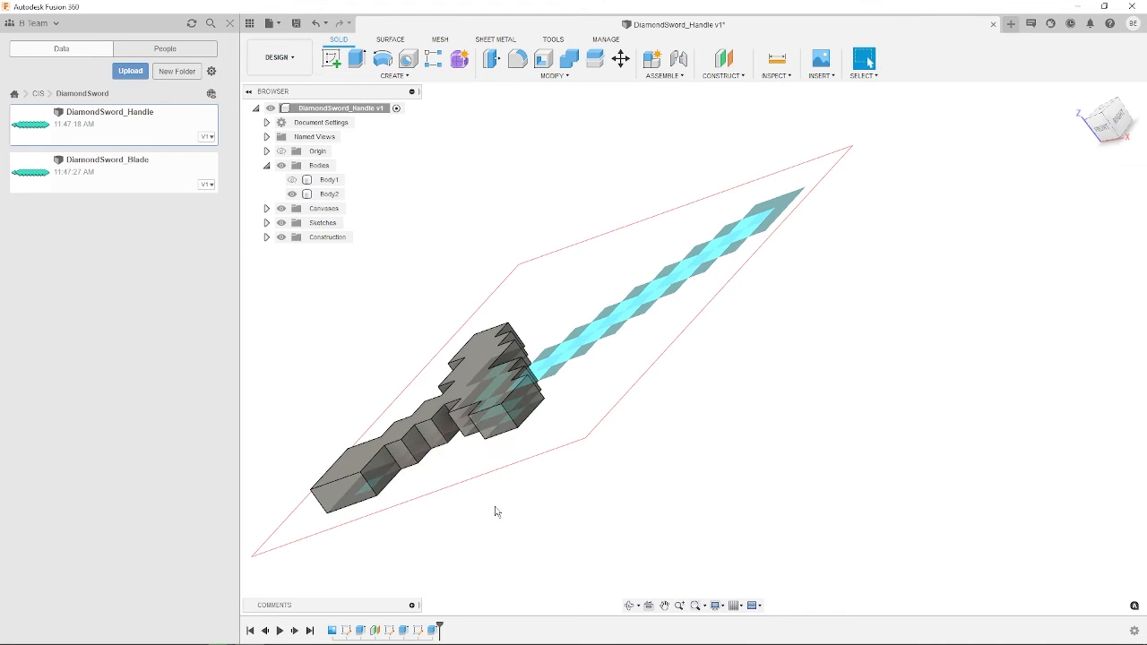
Step: Cut a slot for the blade's tab into the handle by extruding the square profile of Sketch2
click(326, 181)
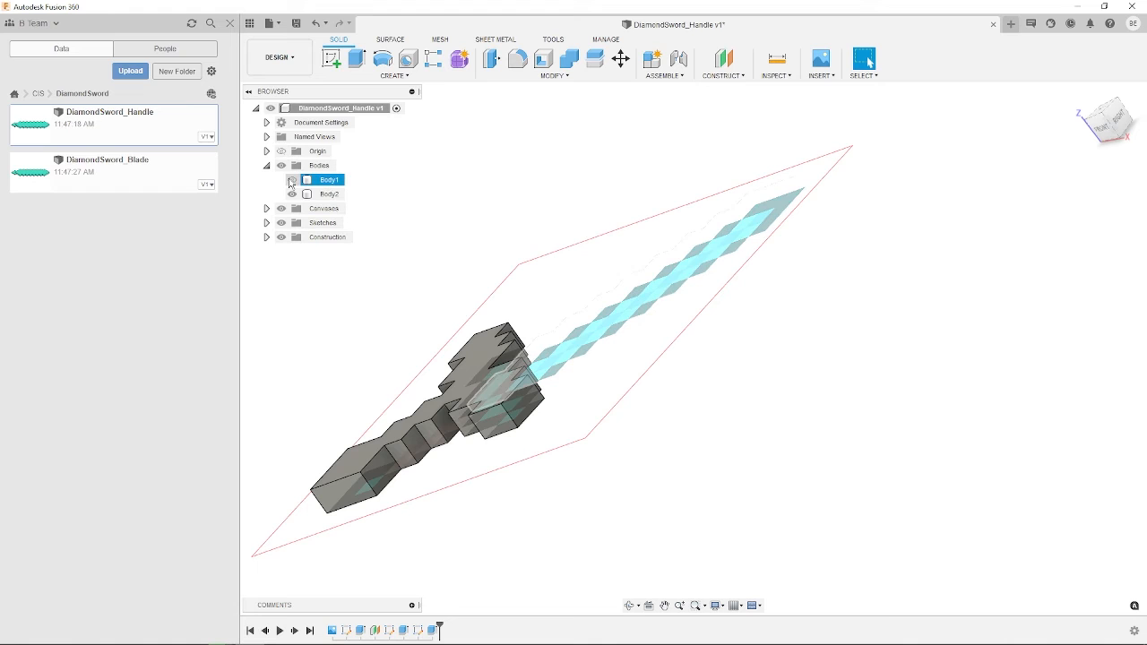
click(292, 180)
click(266, 222)
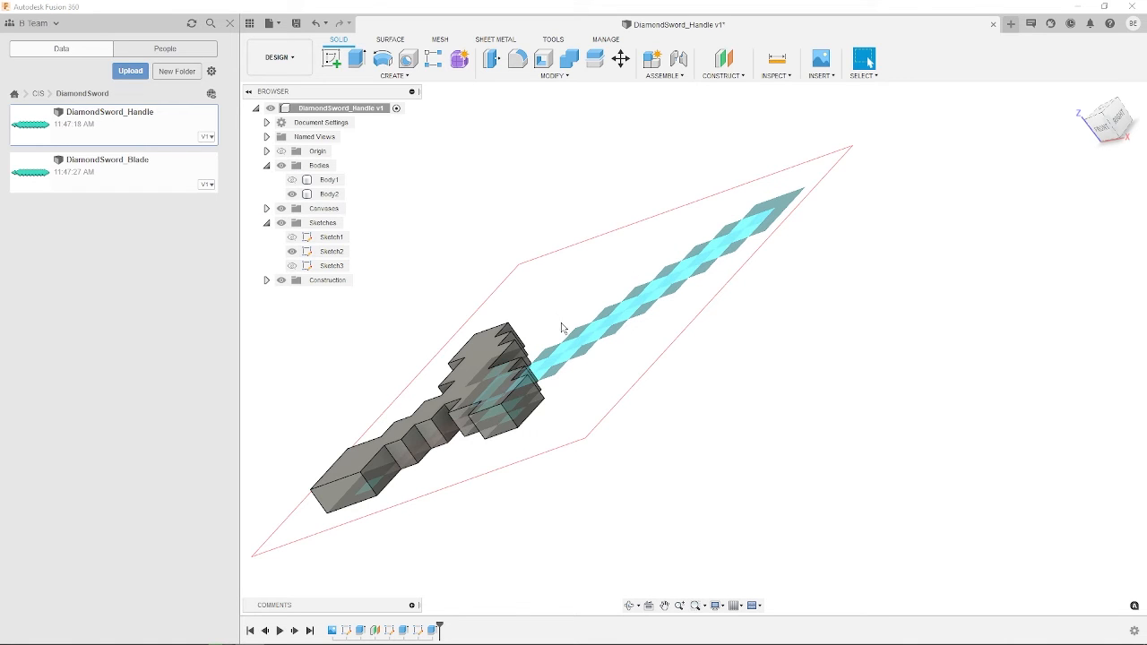
shift+middle_drag(562, 328, 413, 143)
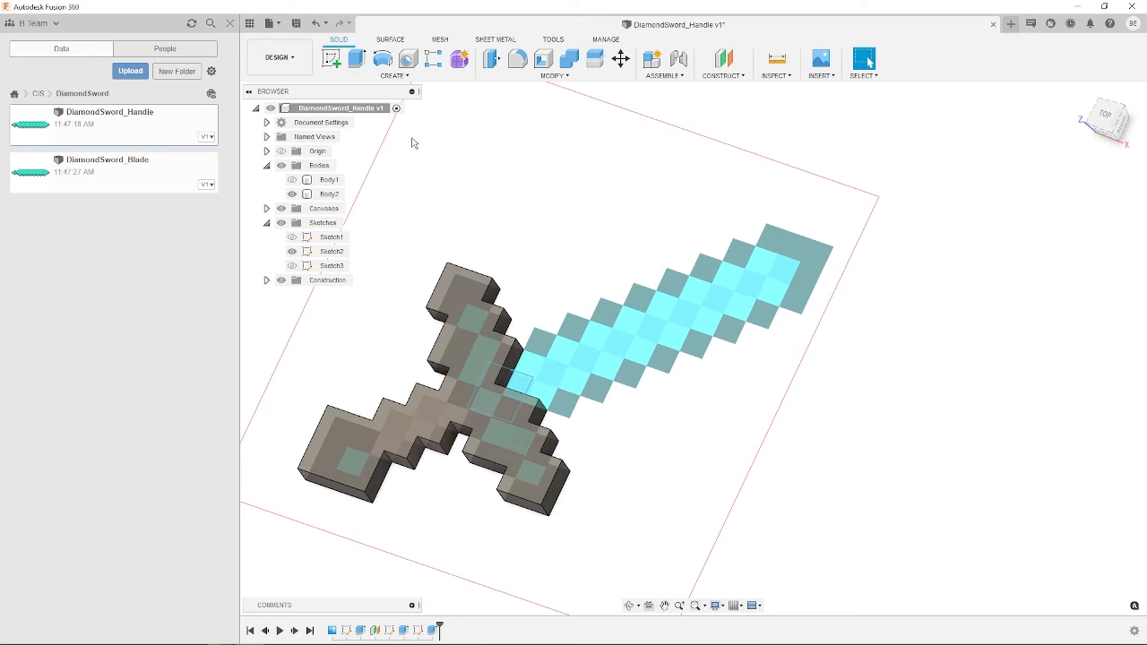
click(360, 61)
mouse_move(542, 368)
shift+middle_down()
mouse_move(468, 374)
mouse_move(472, 387)
shift+middle_up()
scroll(526, 388, up, 2)
drag(513, 412, 489, 405)
shift+middle_drag(665, 416, 434, 223)
key(Return)
Step: Open DiamondSword_Blade, measure the thickness of the blade's connecting tab, and return to the DiamondSword_Handle file
click(140, 172)
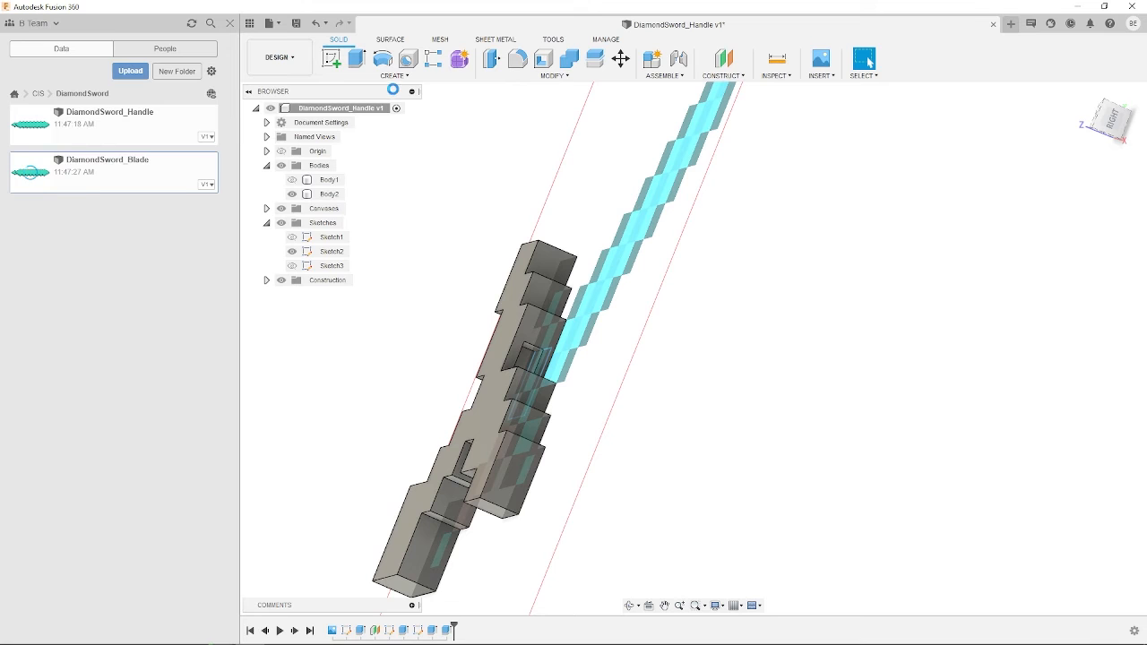
key(i)
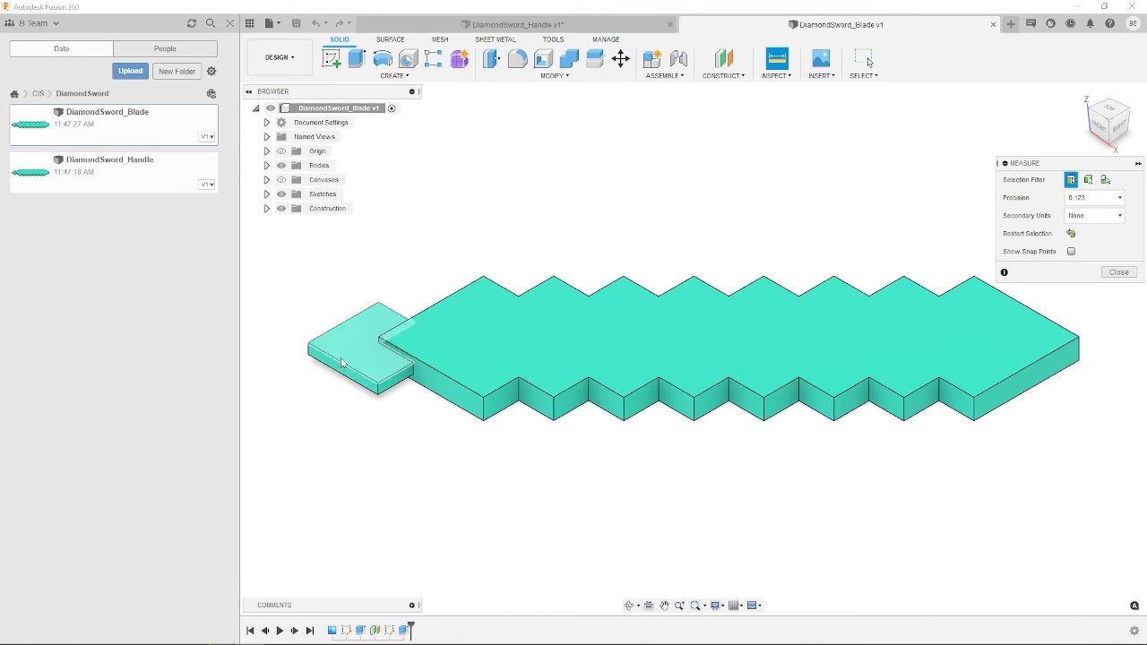
click(339, 365)
click(341, 378)
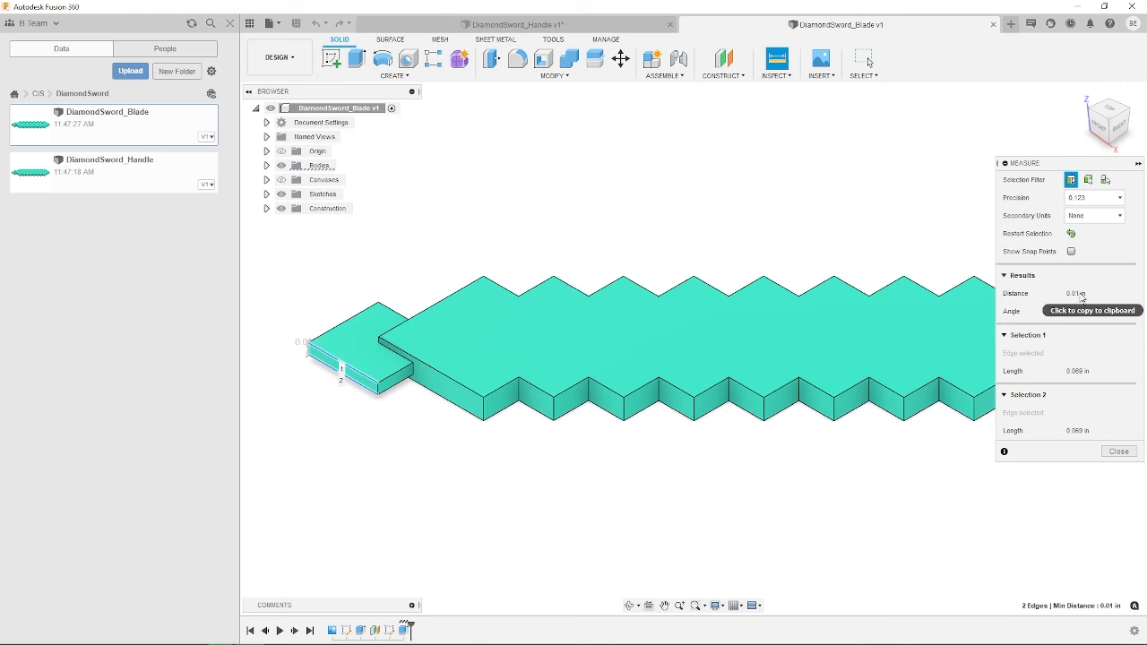
click(520, 24)
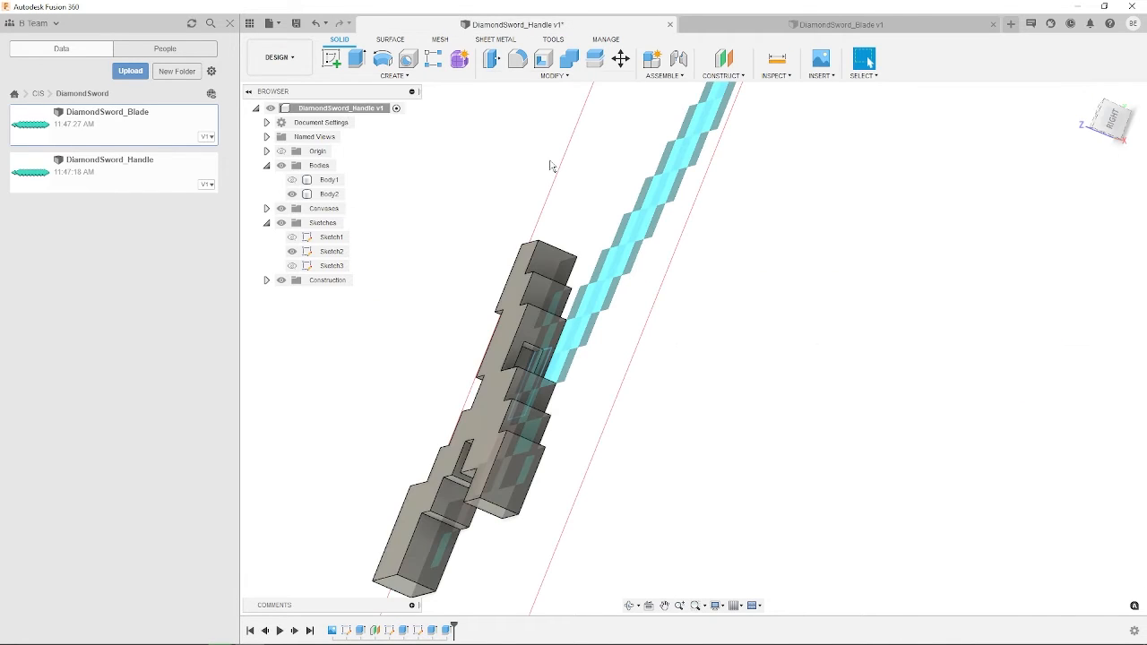
key(Escape)
shift+middle_drag(585, 529, 502, 394)
scroll(434, 399, up, 6)
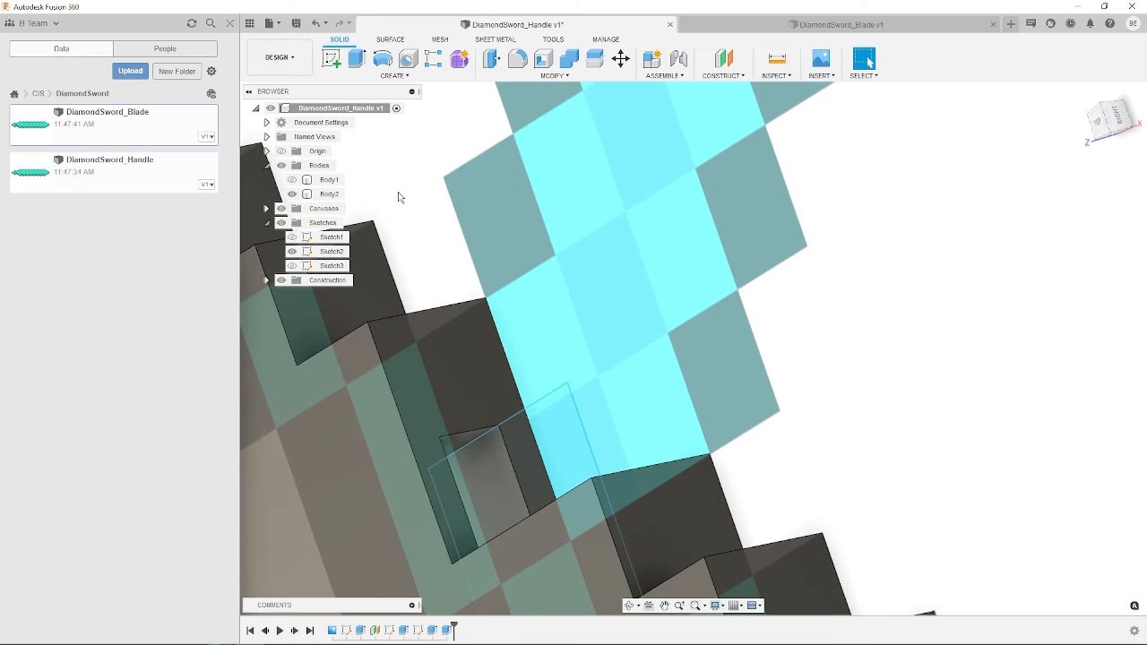
click(356, 58)
click(461, 438)
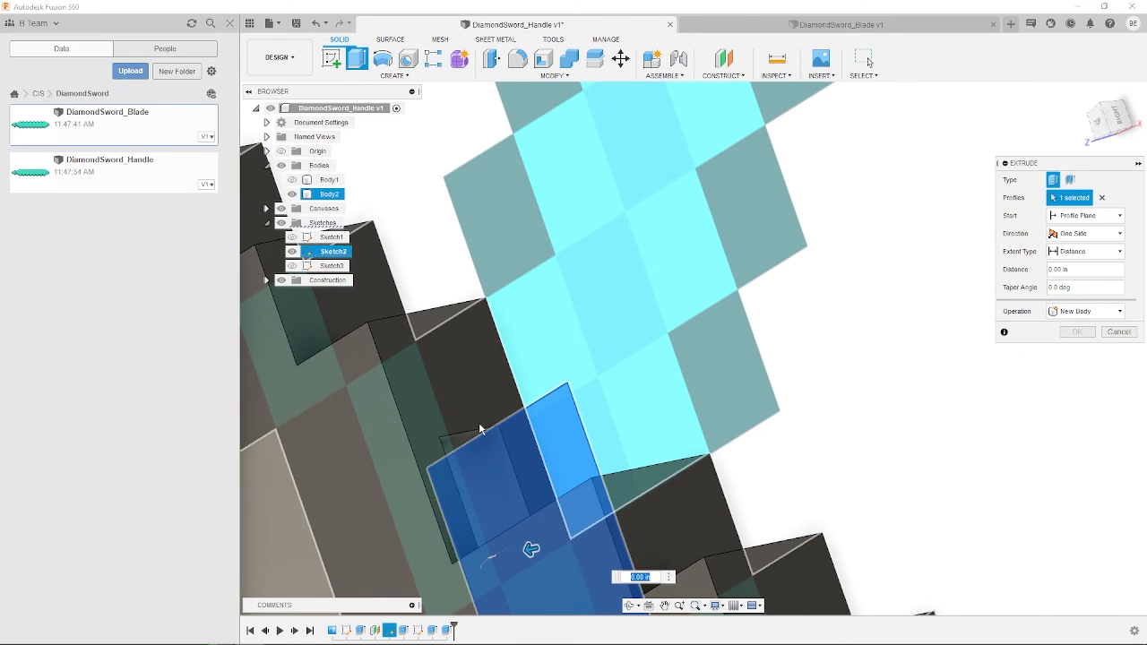
shift+middle_drag(480, 430, 312, 220)
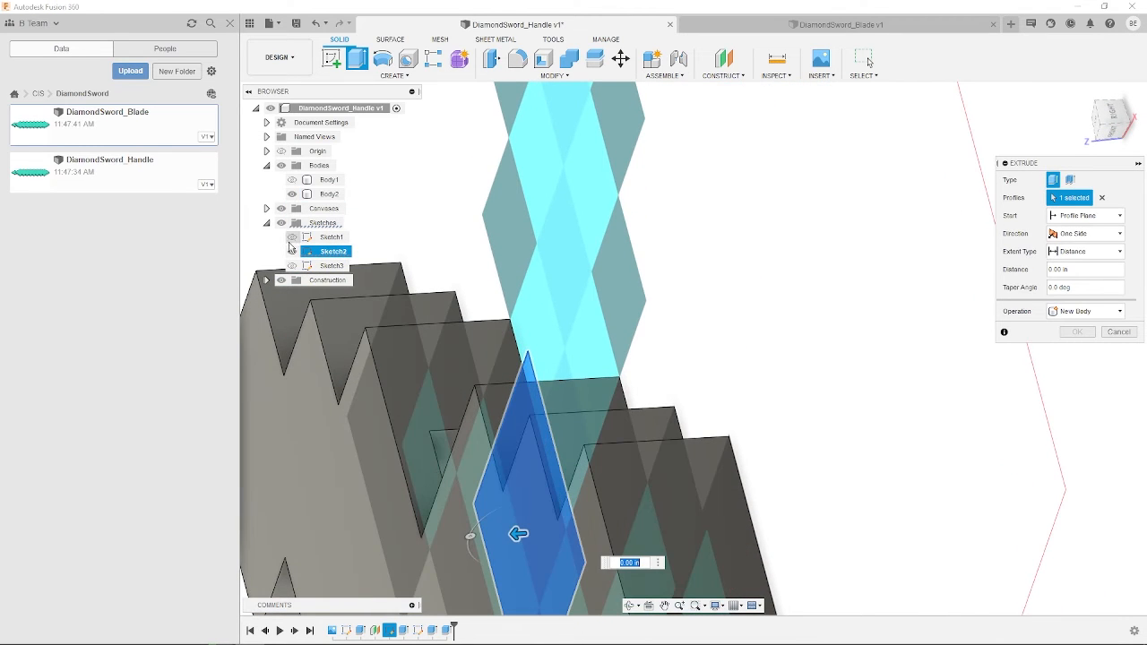
shift+middle_drag(448, 435, 464, 437)
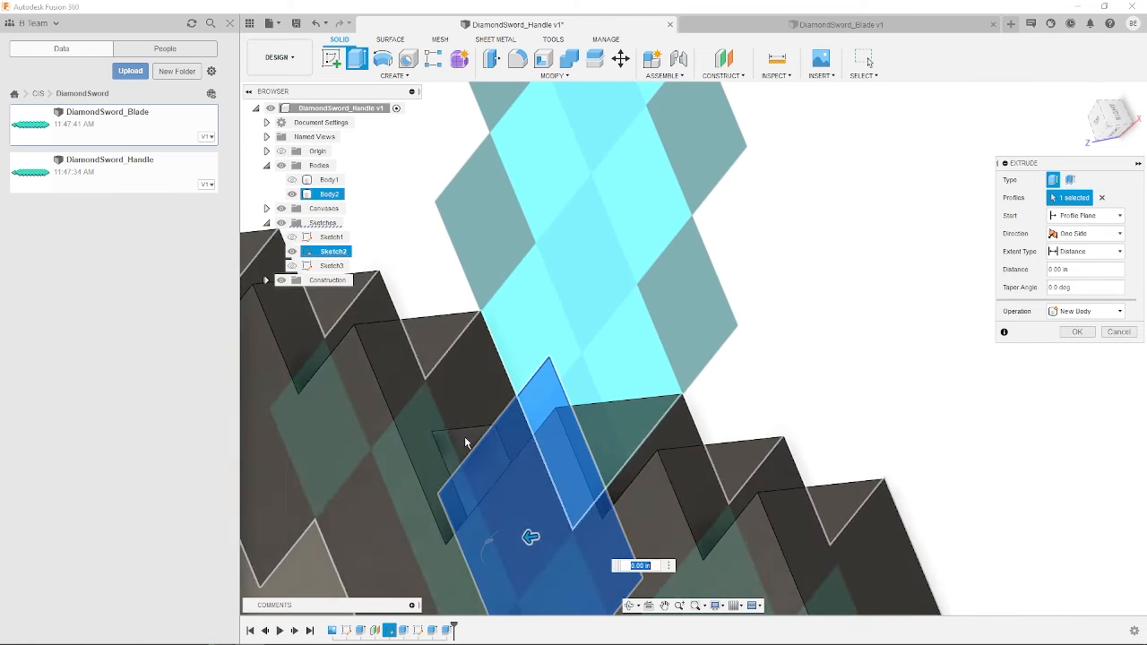
key(Escape)
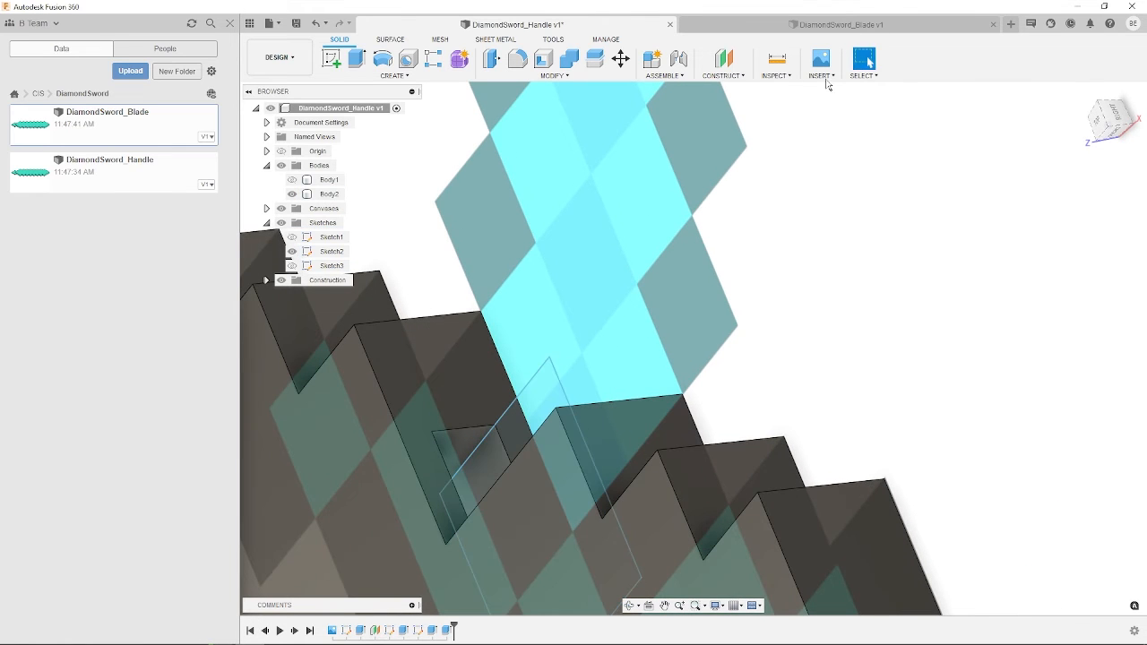
Step: Extend the slot along the upper-left arm of the guard by extruding the recess's end face as a cut
click(357, 59)
shift+middle_drag(454, 434, 488, 429)
click(555, 406)
click(456, 439)
drag(458, 446, 439, 332)
key(Return)
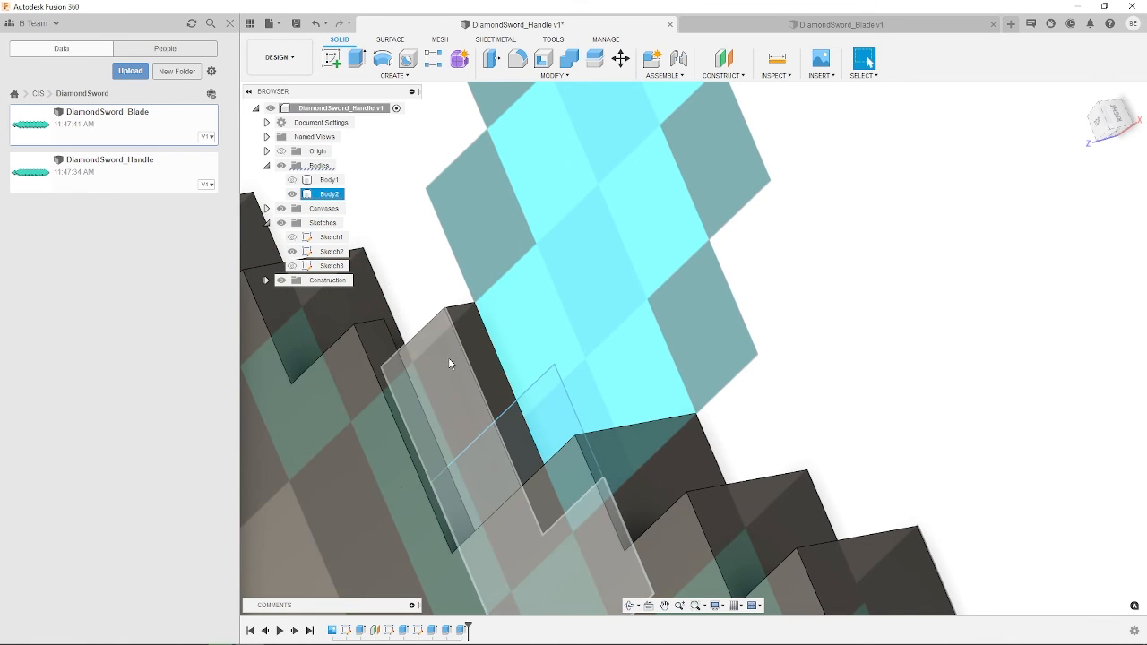
Step: Extend the slot along the guard's other arm by cutting about 0.045 in from the recess's opposite end face
shift+middle_drag(565, 408, 628, 440)
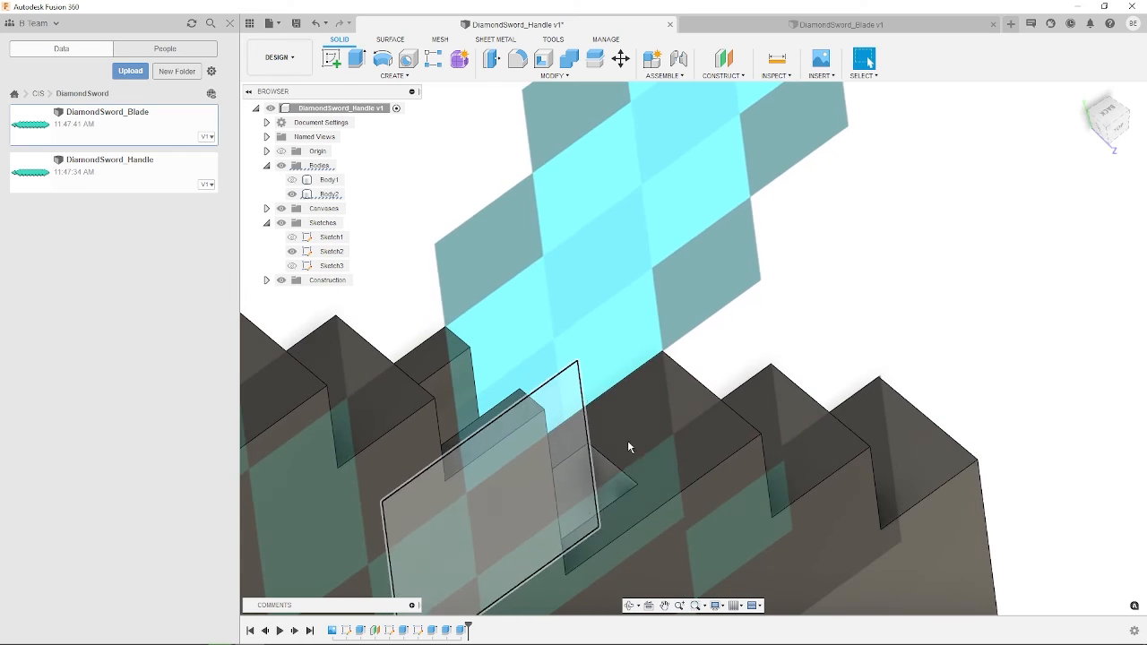
click(356, 59)
click(592, 502)
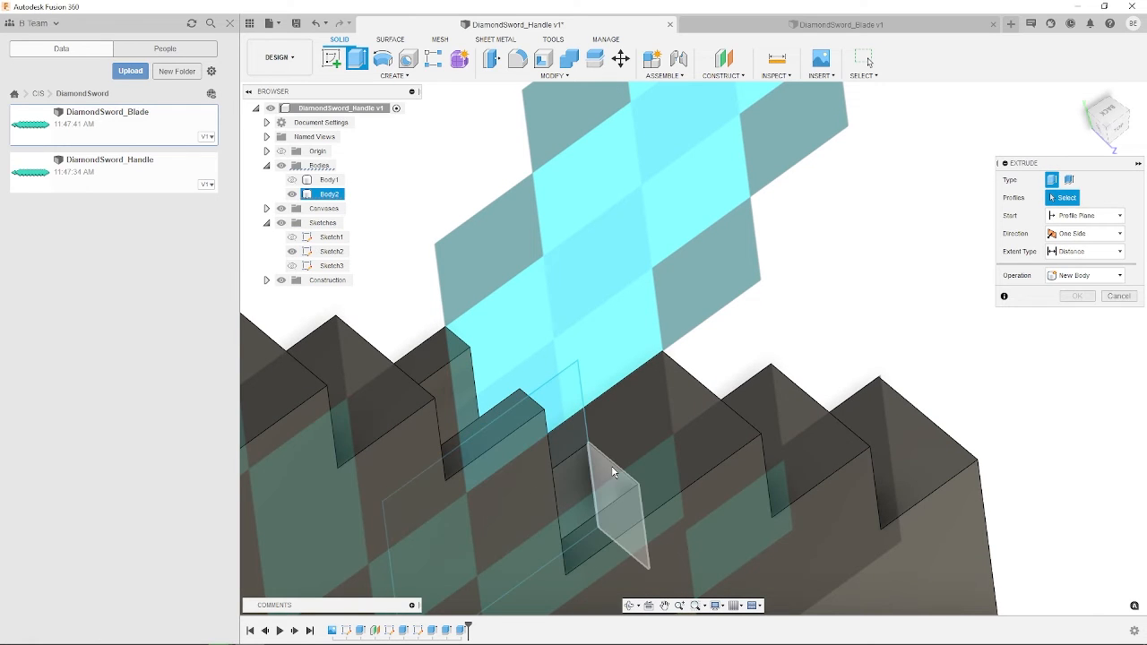
click(605, 520)
drag(691, 428, 743, 395)
shift+middle_drag(743, 394, 693, 388)
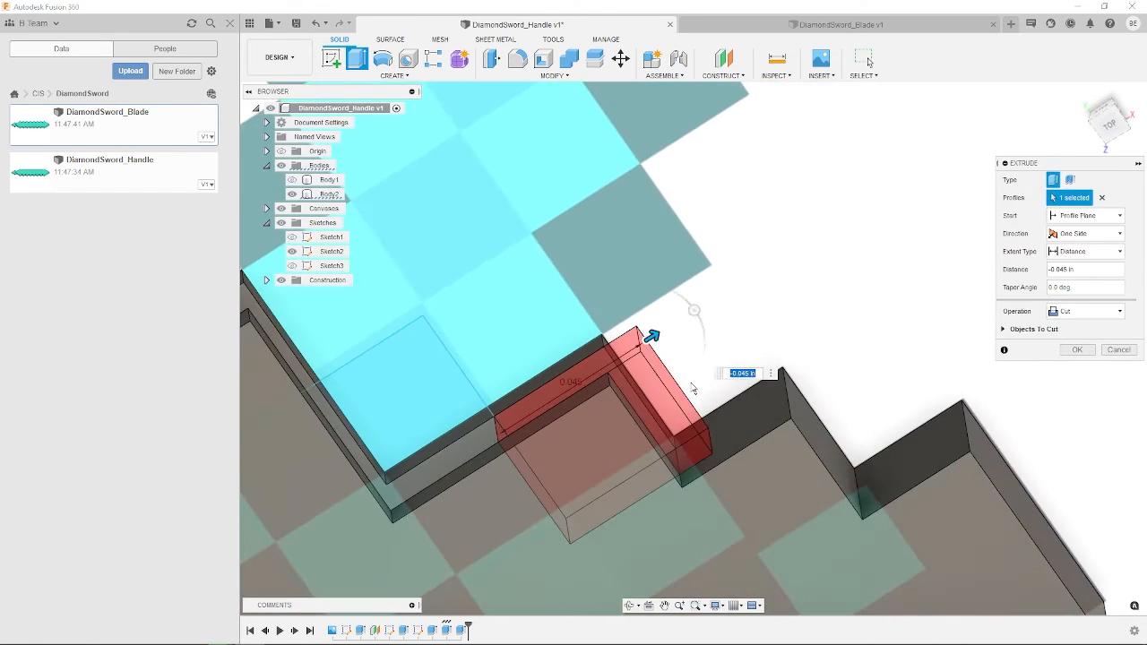
key(Return)
Step: Hide Sketch2 and the reference canvas, and save the handle file
scroll(523, 437, down, 5)
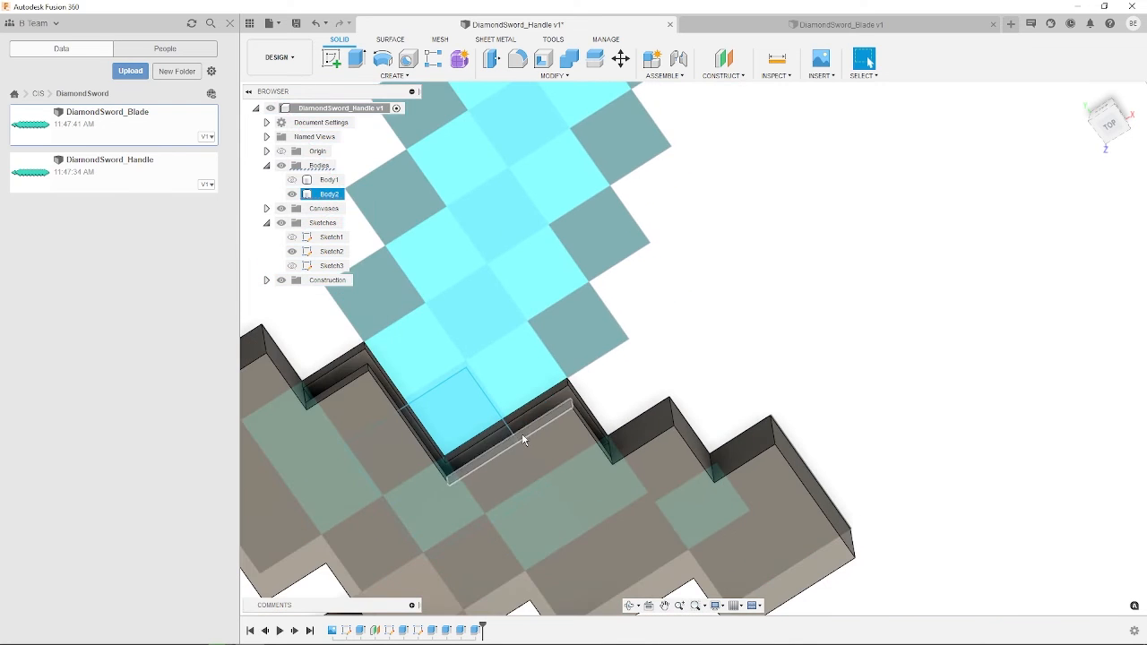
click(293, 252)
scroll(476, 365, down, 3)
mouse_move(520, 371)
shift+middle_down()
mouse_move(553, 379)
mouse_move(583, 419)
mouse_move(568, 463)
mouse_move(400, 327)
shift+middle_up()
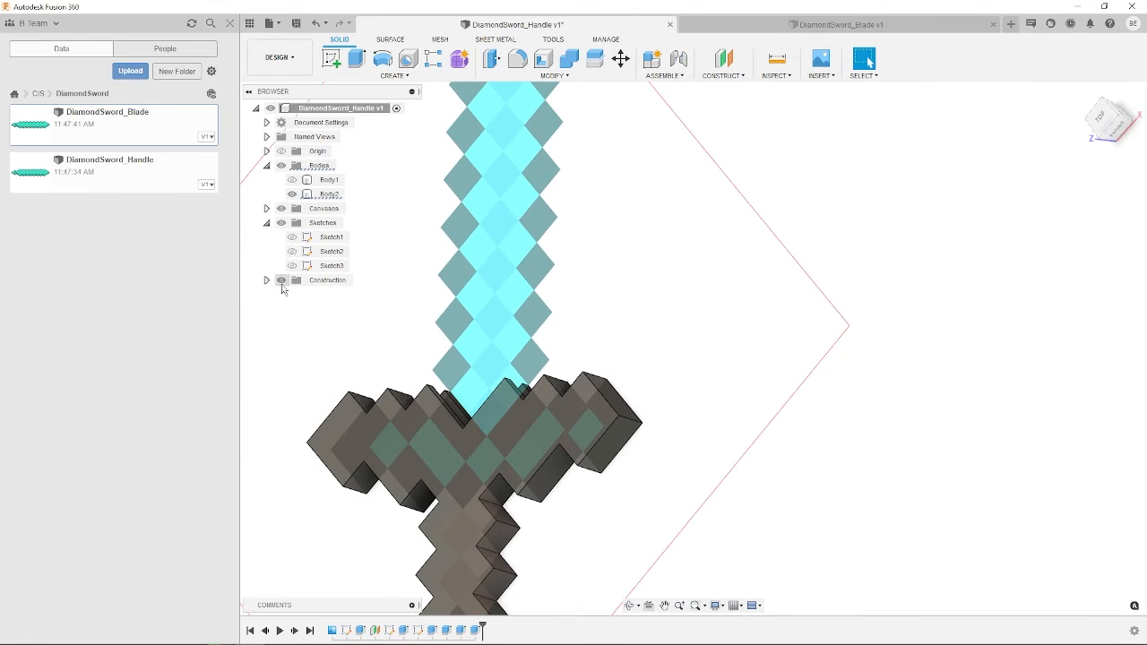
click(281, 208)
click(453, 394)
shift+middle_drag(452, 394, 486, 406)
key(ctrl+s)
key(Return)
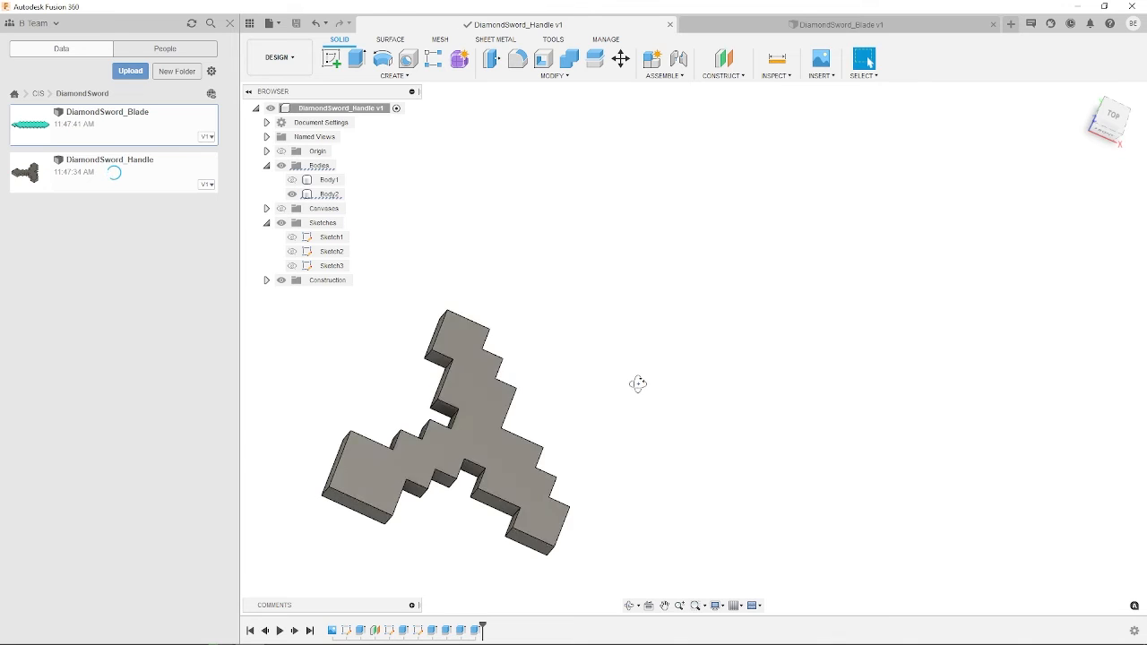
Step: Apply the dark appearance already used in this design to the whole handle body
shift+middle_drag(637, 384, 642, 358)
click(467, 430)
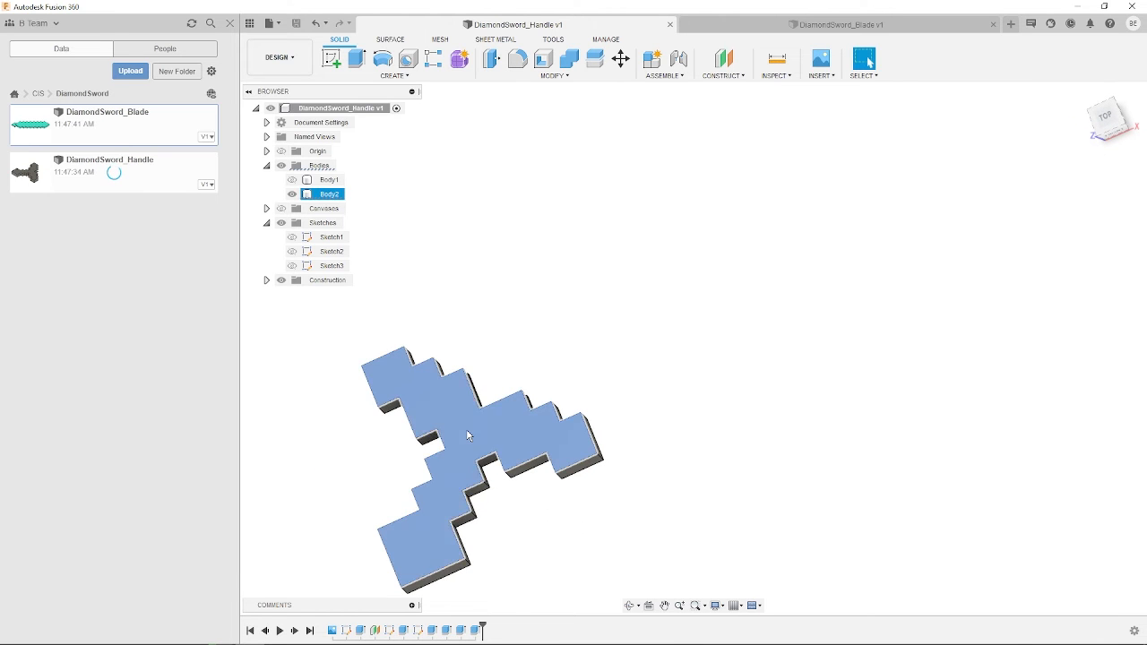
right_click(467, 430)
click(451, 560)
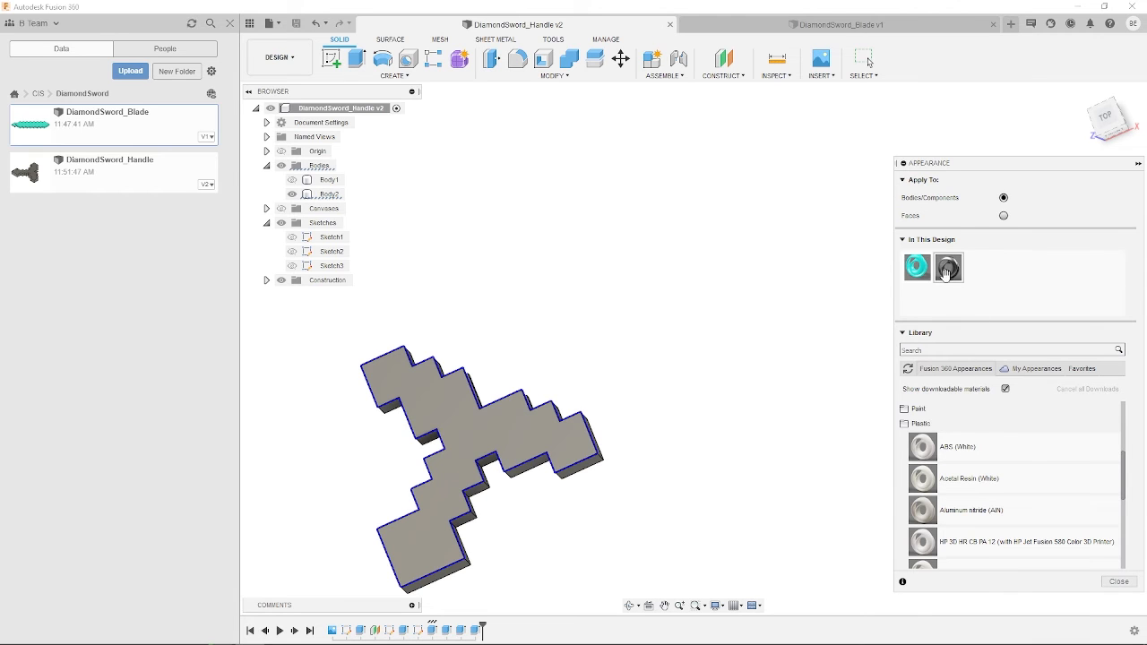
drag(946, 273, 462, 440)
Step: Apply the Acetal Resin (White) plastic appearance to the handle body, keeping the appearances assigned to its faces
shift+middle_drag(592, 467, 489, 401)
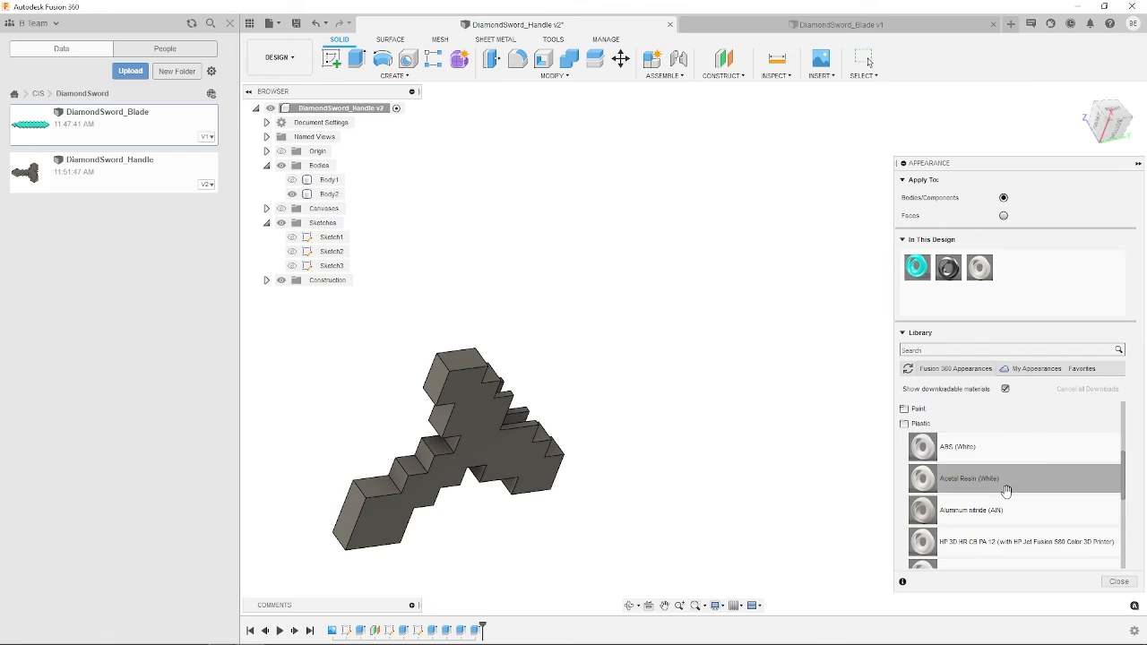
drag(1007, 491, 431, 437)
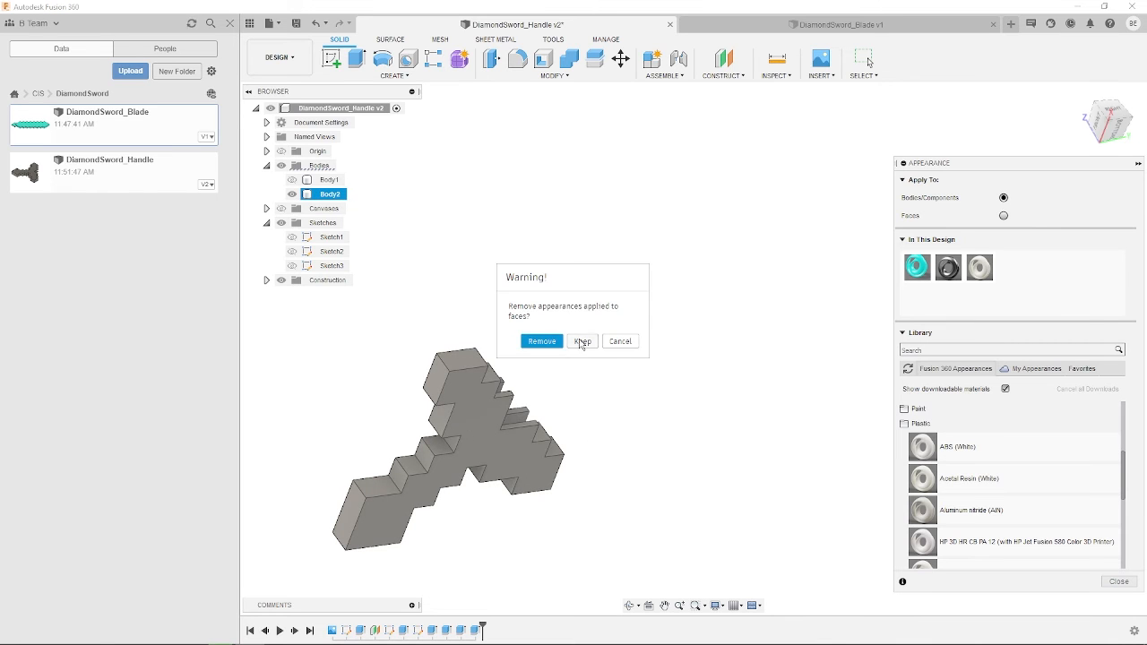
click(582, 343)
Step: Recolor the handle's Acetal Resin (White) appearance to brown with RGB 106, 60, 0 and finish the appearance assignment
shift+middle_drag(581, 350, 710, 405)
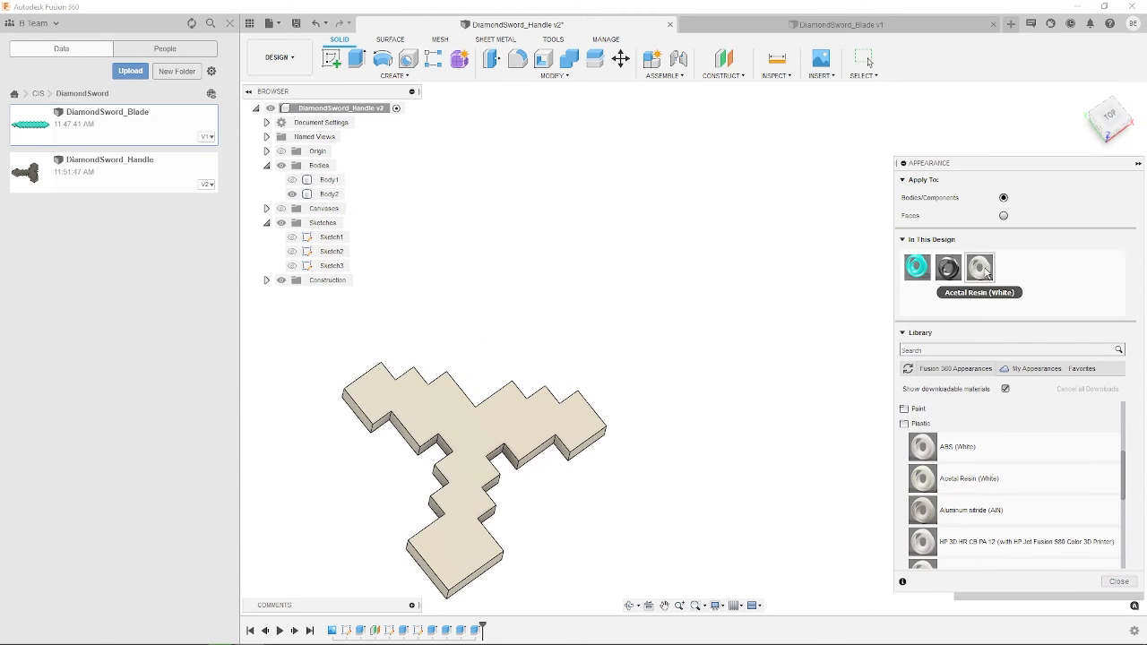
right_click(985, 273)
click(1009, 275)
drag(835, 263, 761, 278)
drag(872, 217, 879, 217)
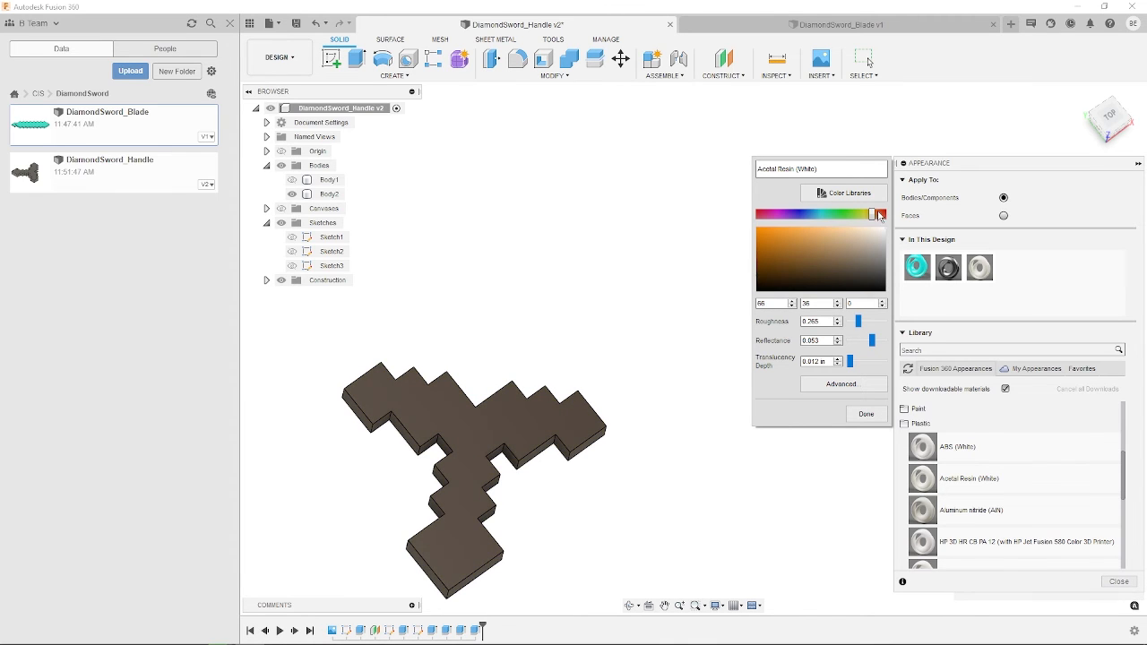
click(770, 266)
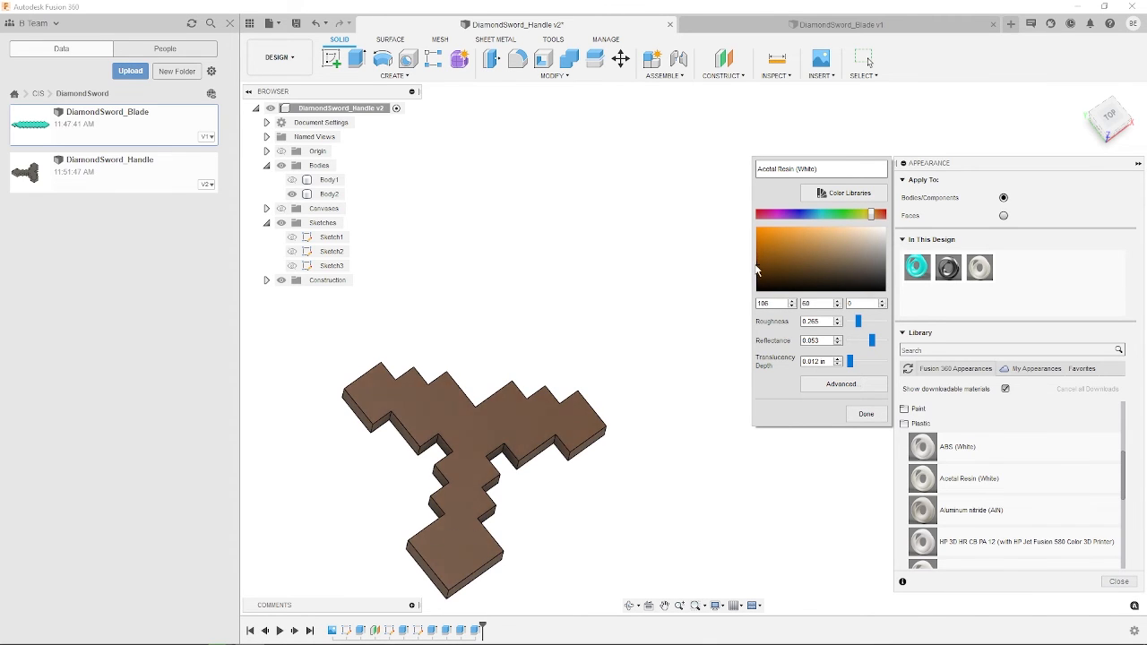
click(866, 414)
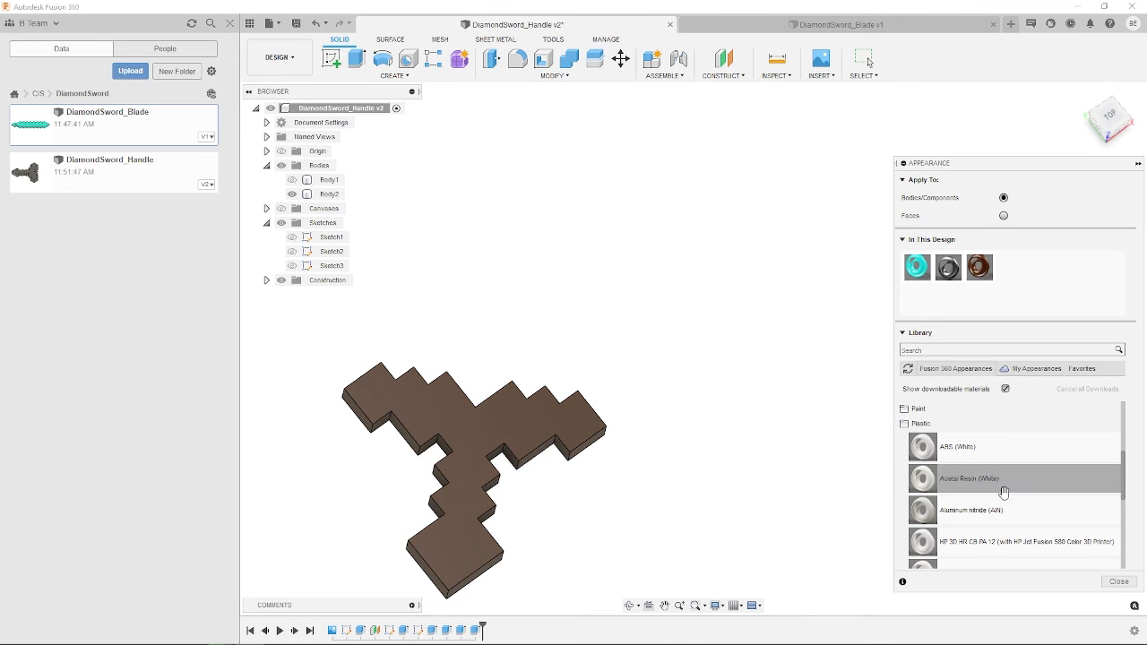
click(1119, 582)
Step: Insert DiamondSword_Blade into the handle design as a component and shift it slightly across its thickness into the guard's slot
shift+middle_drag(607, 448, 539, 460)
key(Escape)
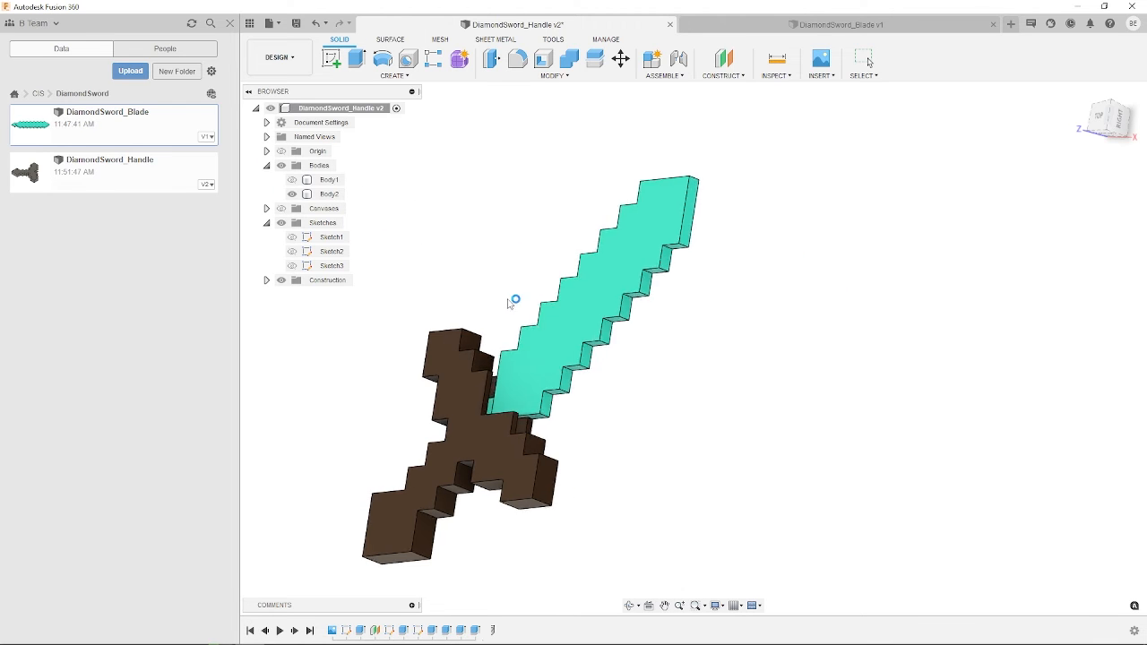
shift+middle_drag(633, 341, 691, 291)
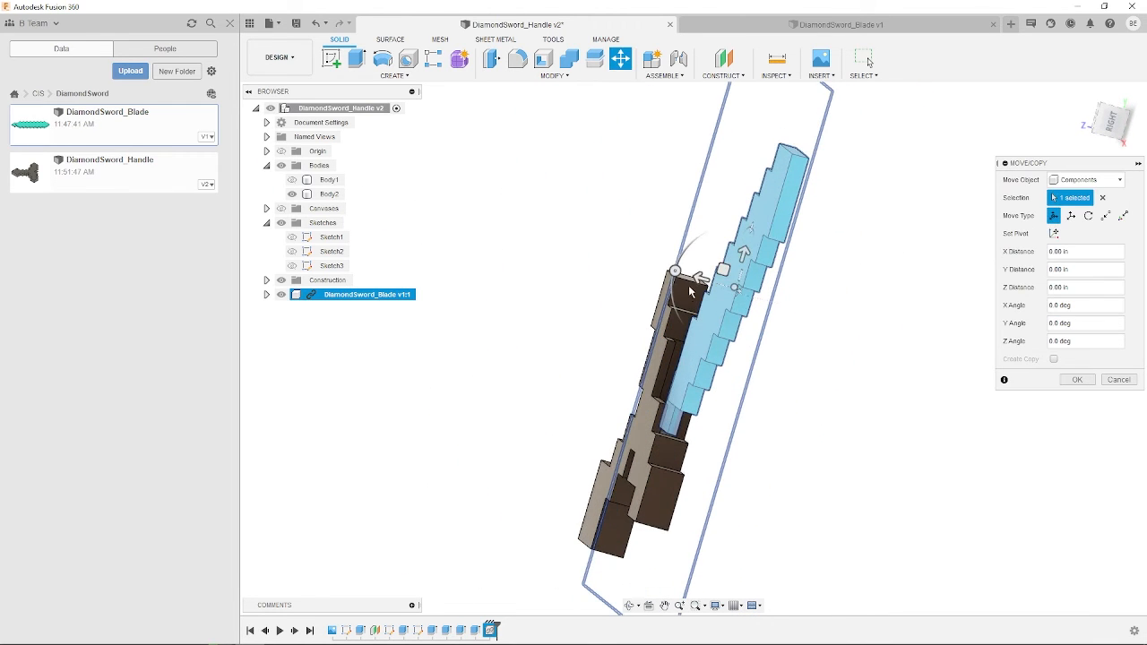
drag(698, 279, 691, 277)
shift+middle_drag(691, 277, 741, 291)
key(Return)
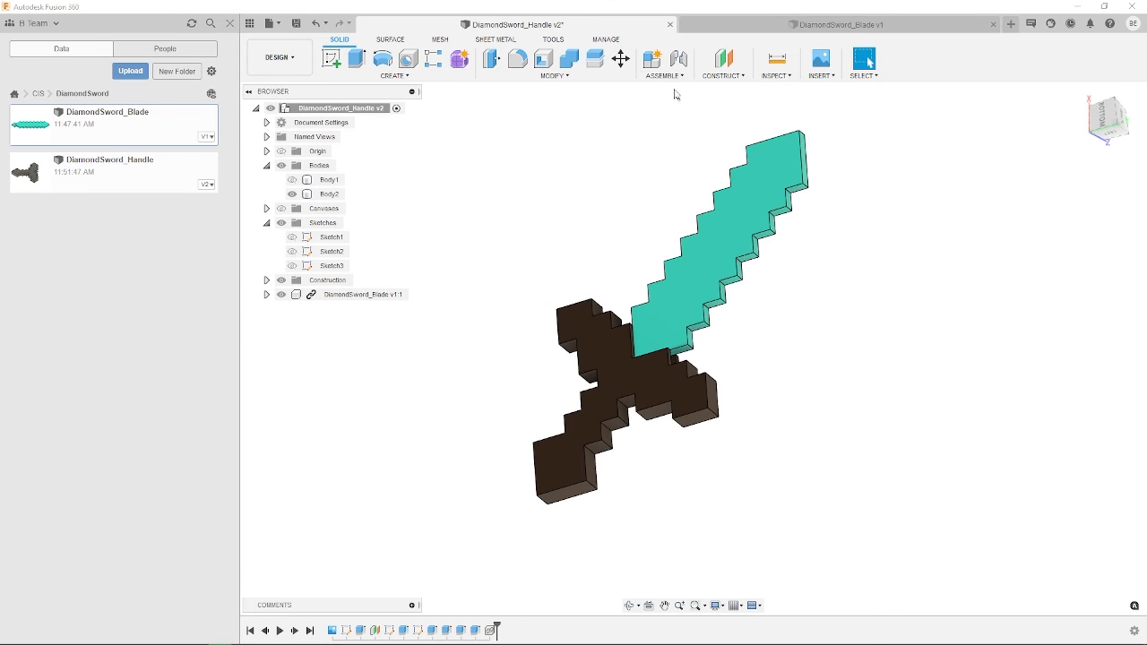
Step: Hide the inserted blade component and save the handle file
click(279, 298)
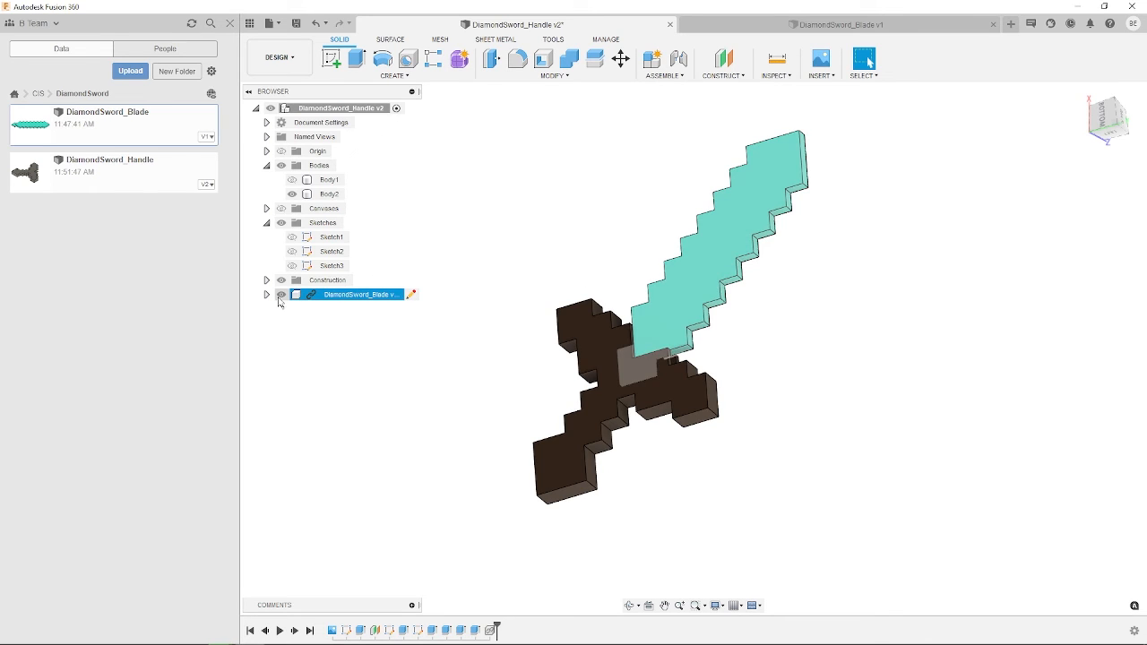
click(280, 296)
key(ctrl+s)
key(Return)
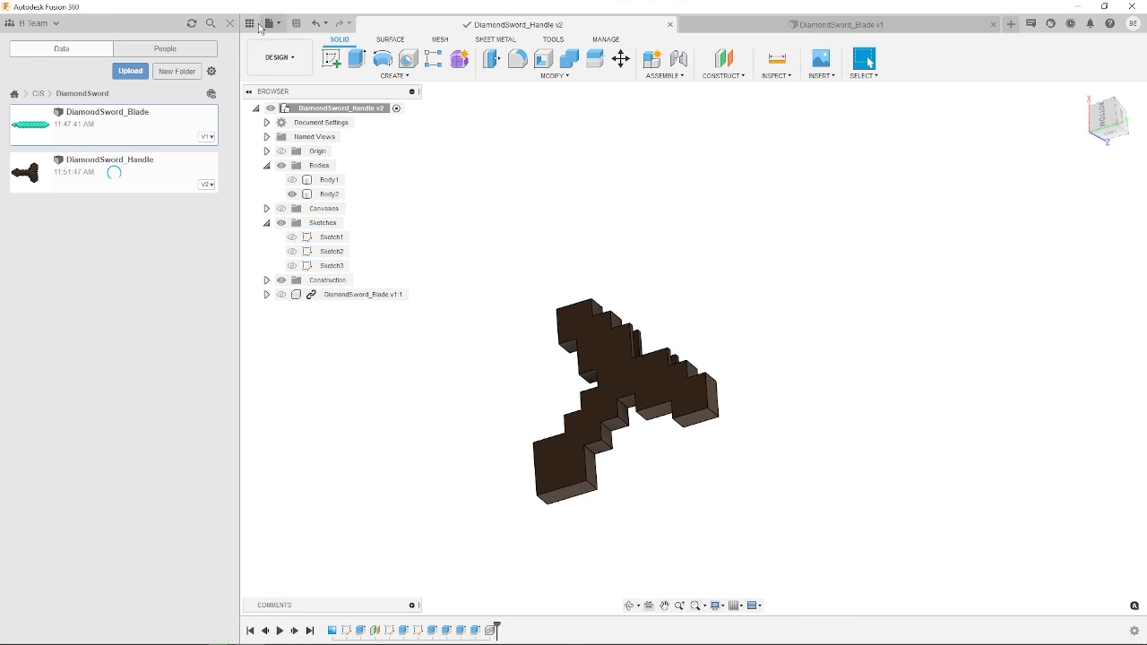
Step: Export the handle as an STL file named DiamondSword_Handle v3 to the Diamond Sword project folder
click(270, 24)
click(296, 160)
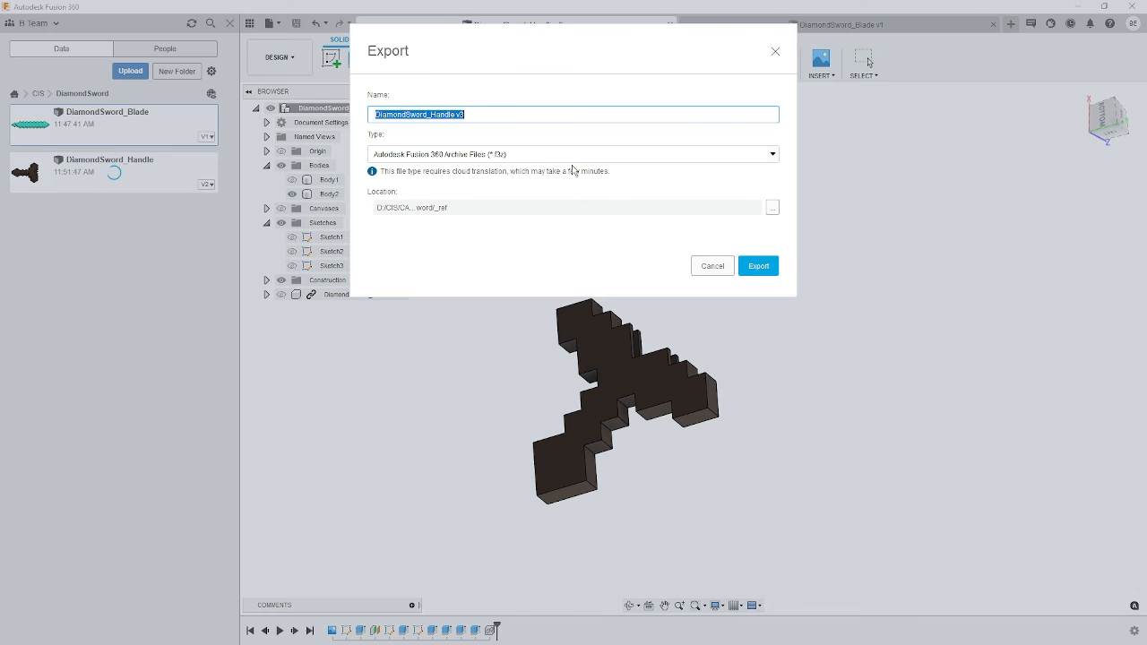
click(776, 152)
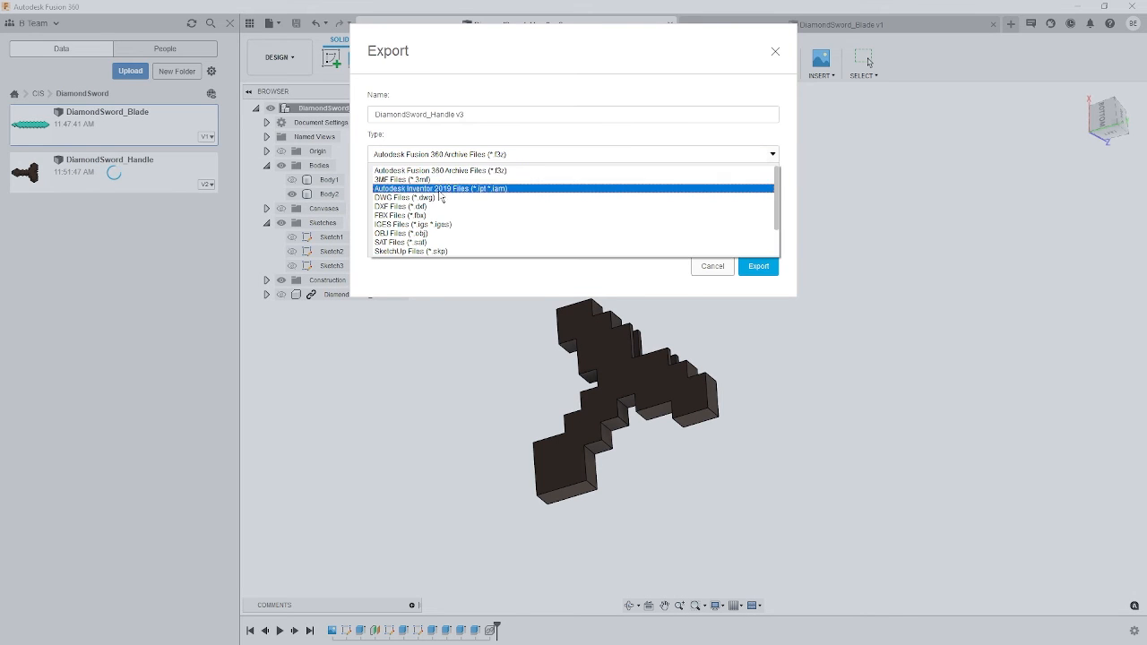
scroll(448, 224, down, 3)
click(426, 243)
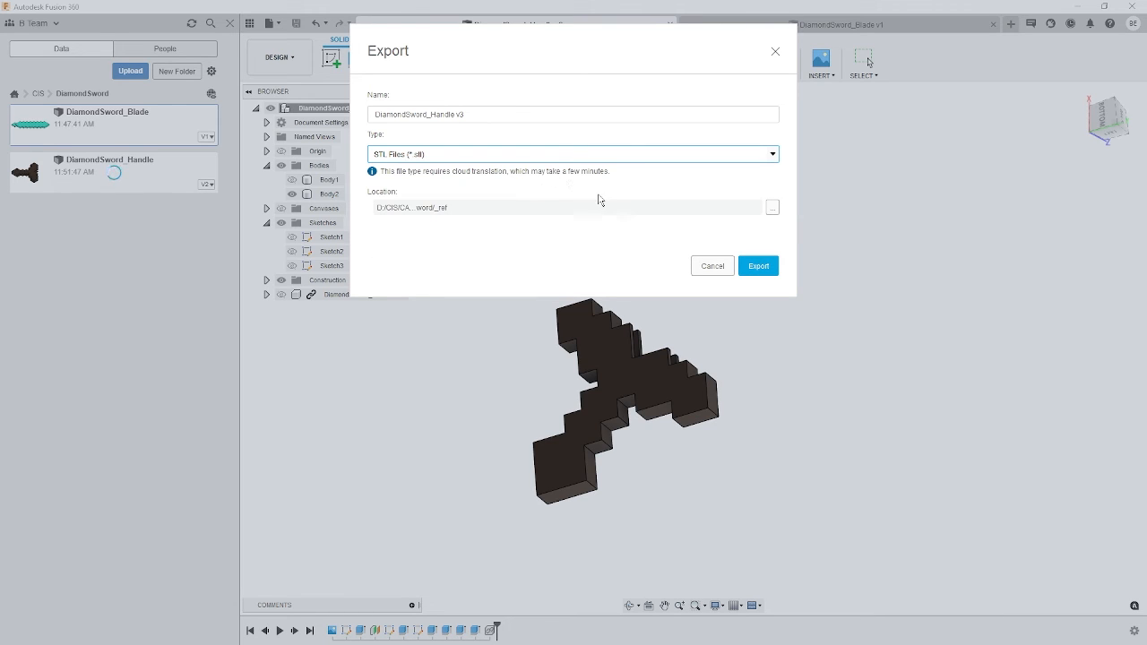
click(774, 211)
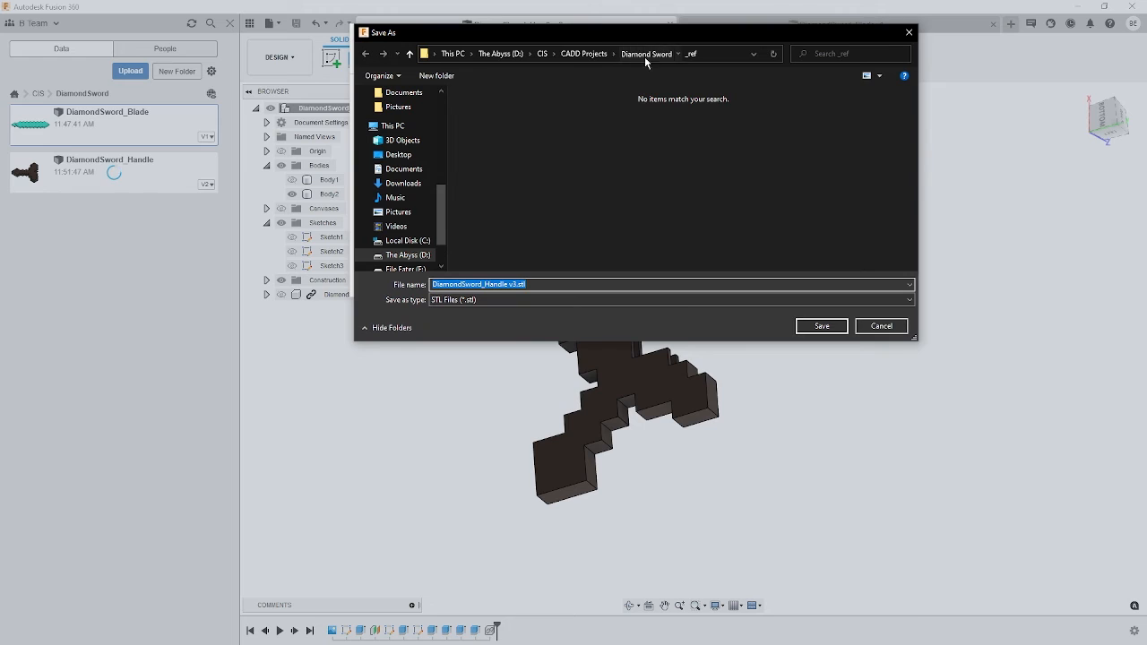
click(822, 326)
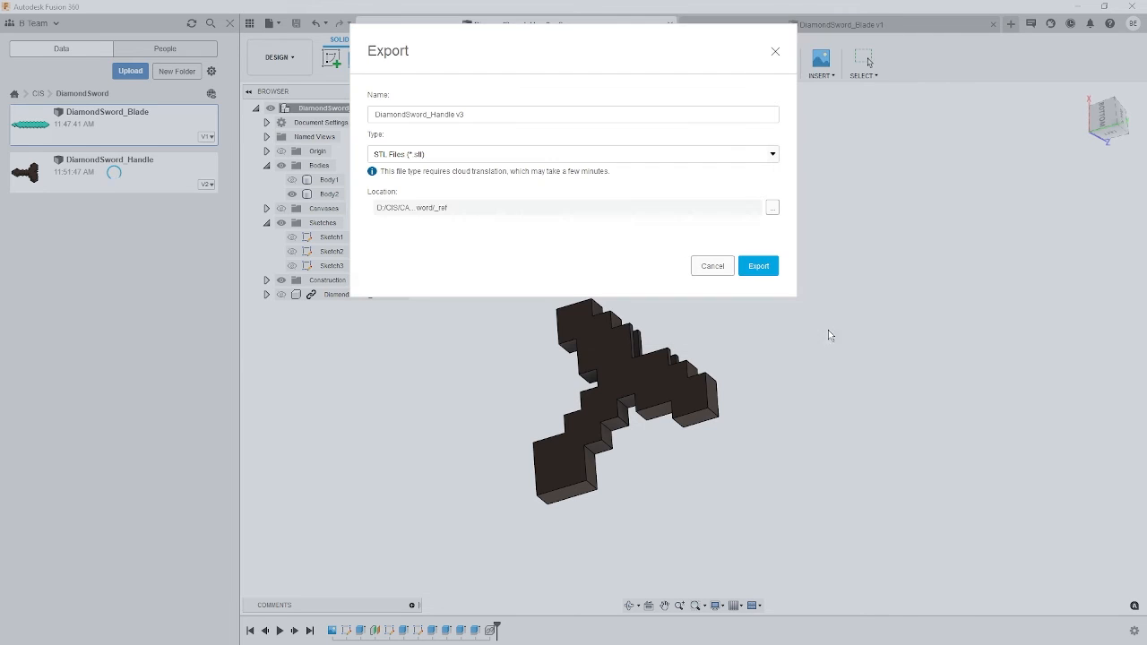
click(759, 266)
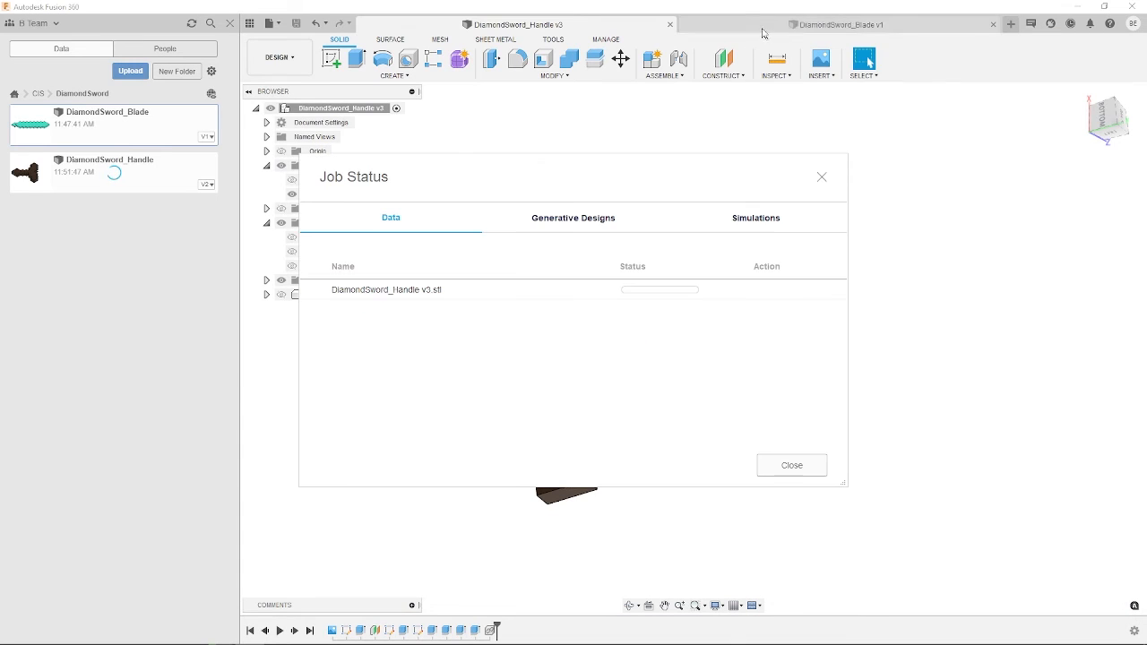
Step: Switch to the blade design and export it as an STL file named DiamondSword_Blade v1 to the Diamond Sword folder
click(761, 27)
click(271, 30)
click(296, 186)
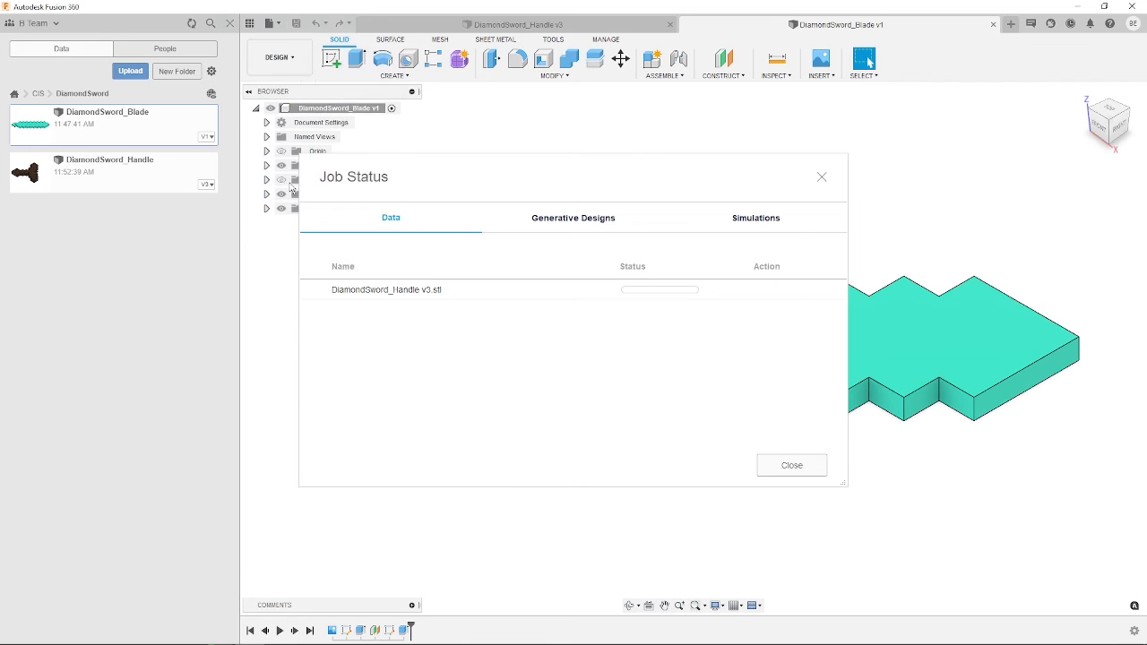
click(454, 154)
click(420, 242)
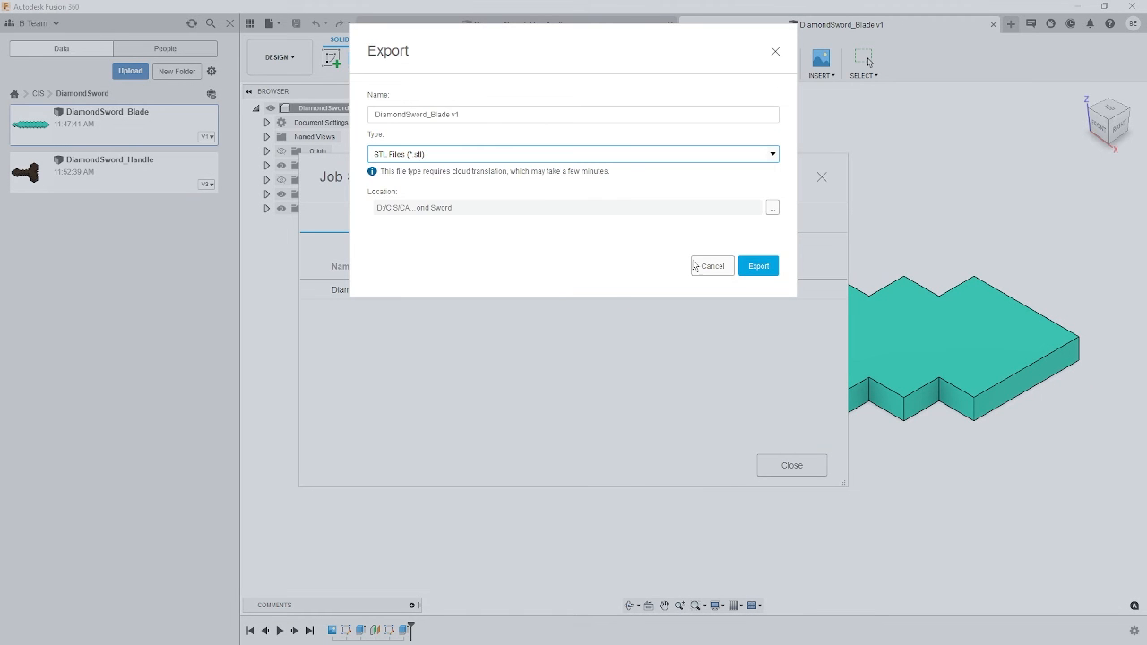
click(760, 267)
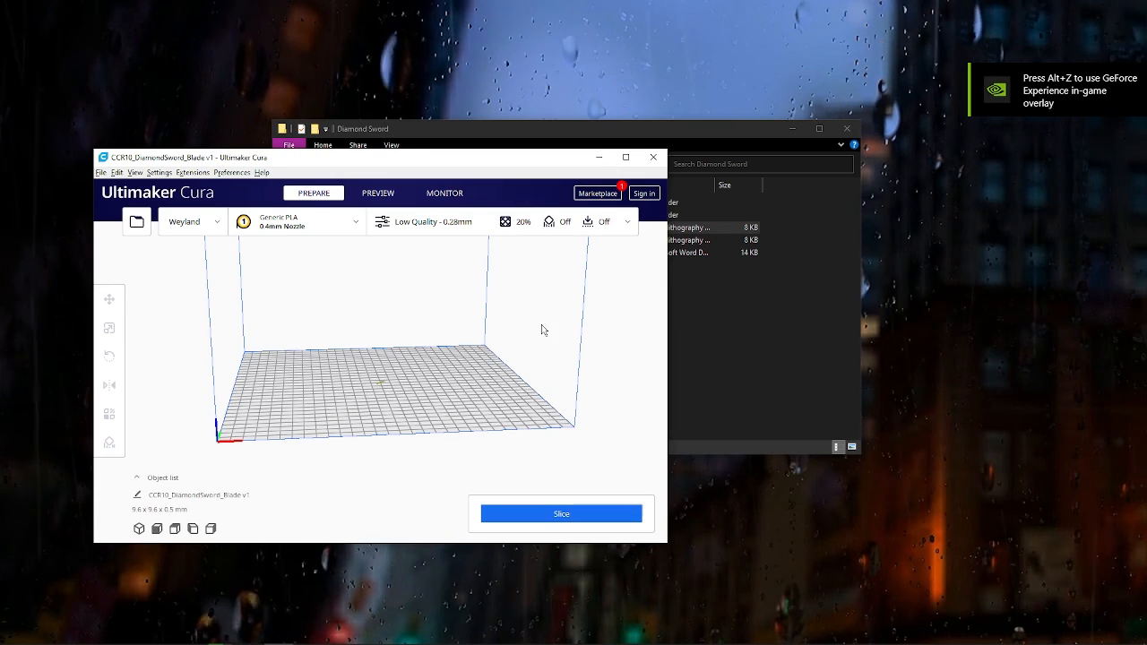
Step: In Ultimaker Cura, scale the loaded blade model uniformly to 1000%
scroll(383, 404, up, 5)
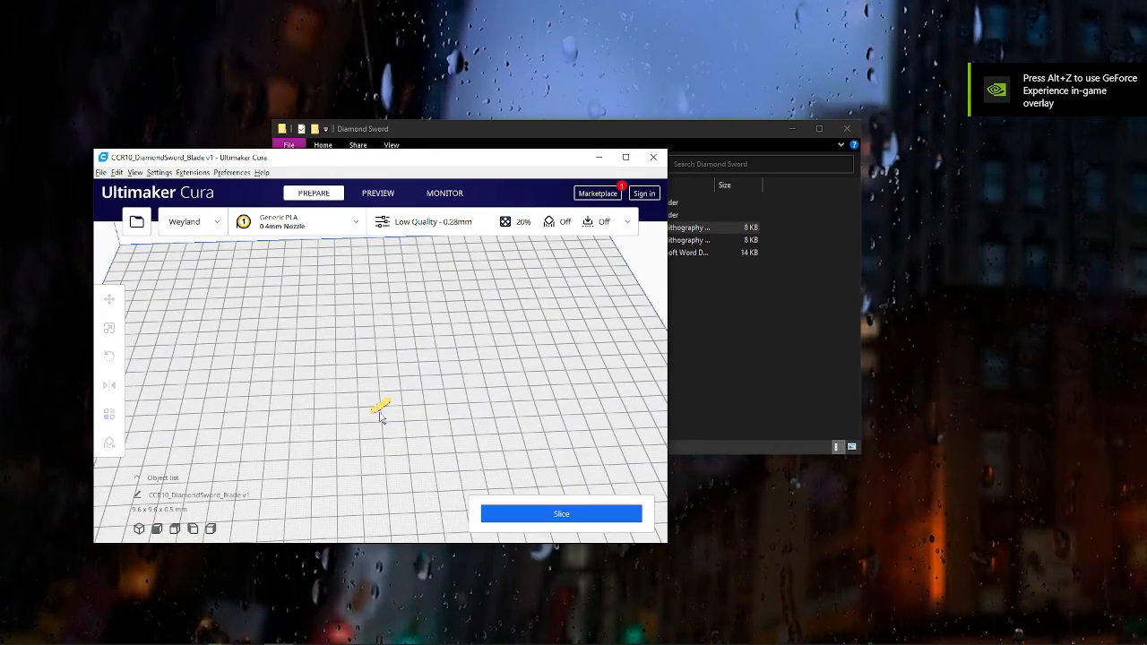
click(381, 411)
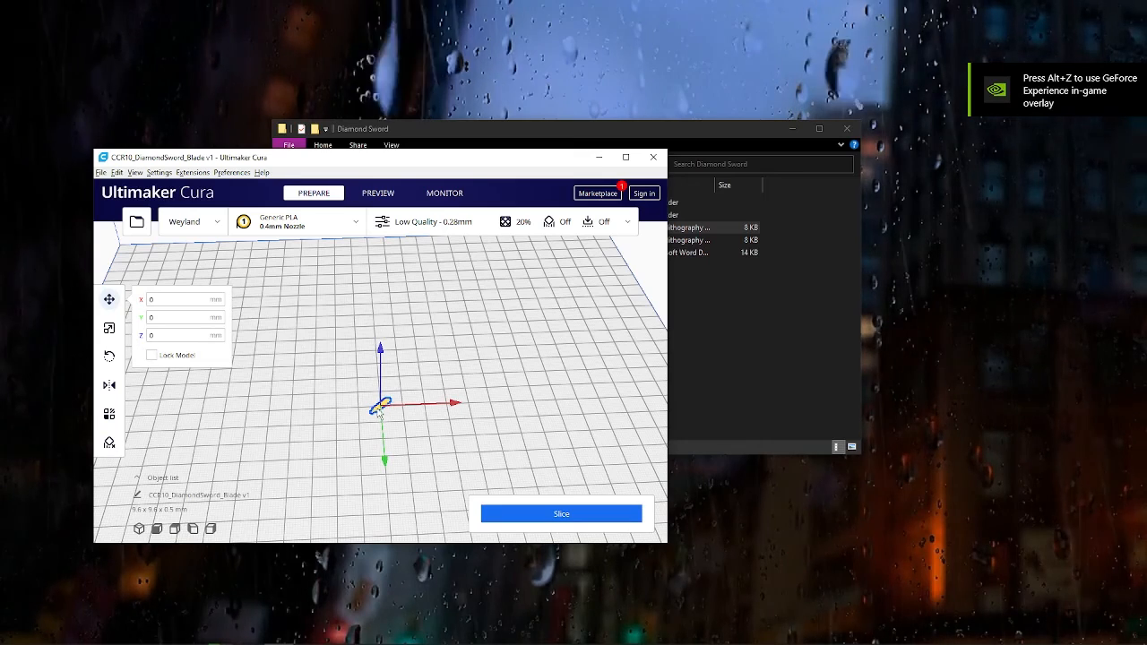
click(109, 329)
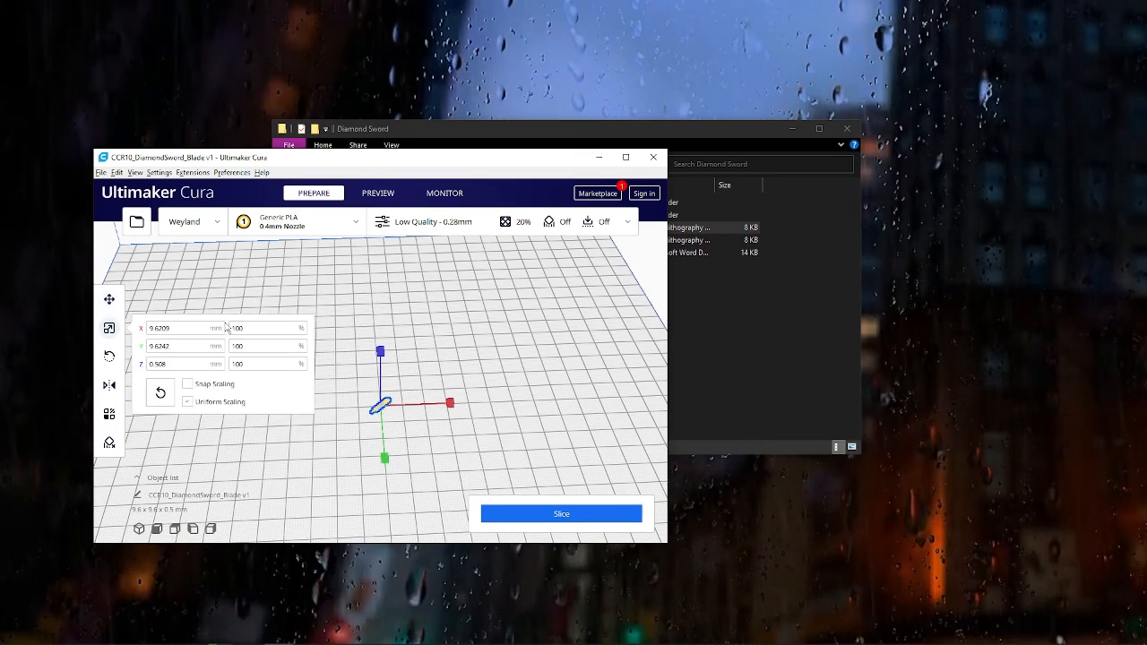
text(1000)
key(Return)
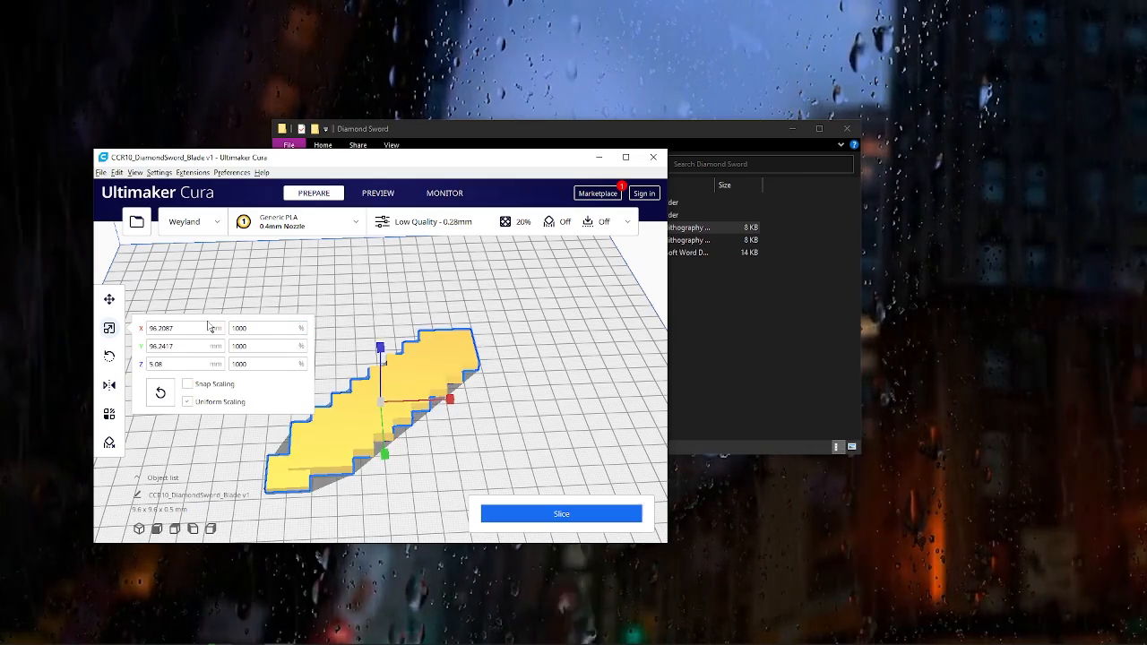
Step: Examine the enlarged blade from several angles and review the print settings of the Low Quality 0.28 mm profile
scroll(411, 458, up, 2)
scroll(411, 457, down, 3)
right_drag(411, 457, 492, 377)
click(494, 377)
click(466, 222)
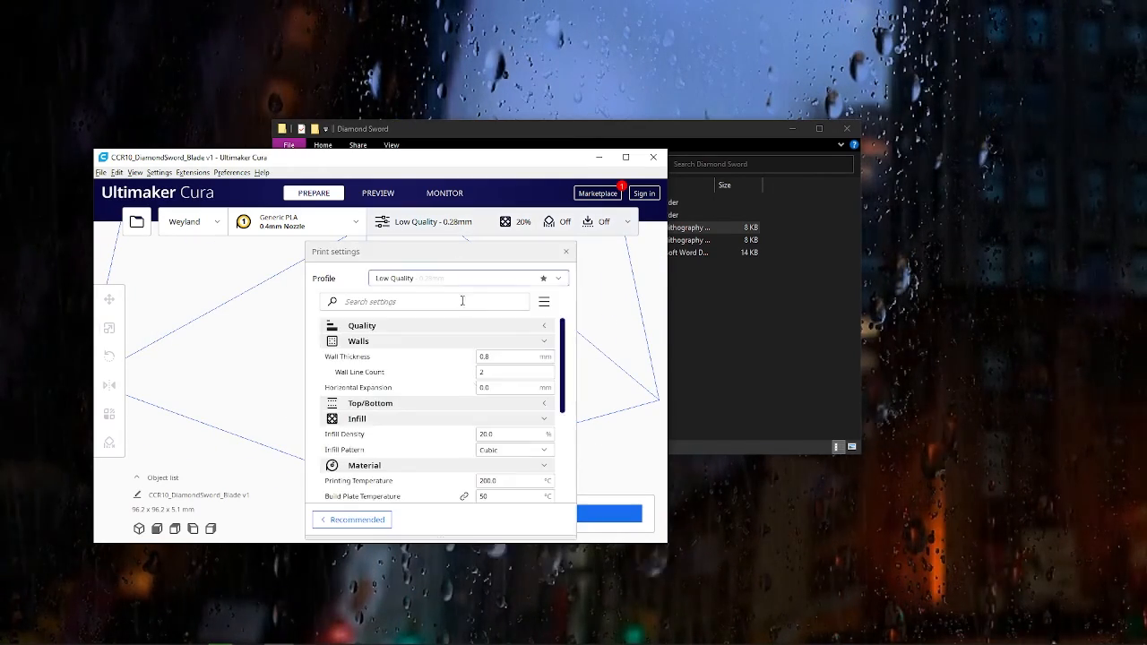
scroll(448, 412, down, 5)
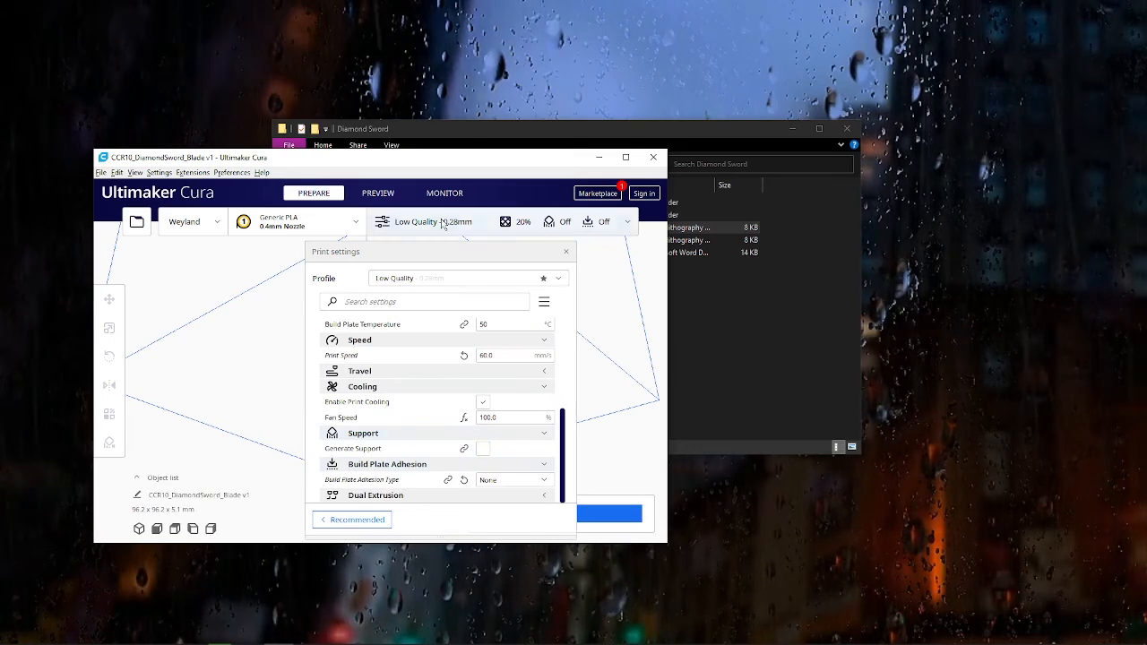
click(466, 134)
mouse_move(477, 240)
mouse_down()
mouse_move(433, 254)
mouse_move(489, 245)
mouse_up()
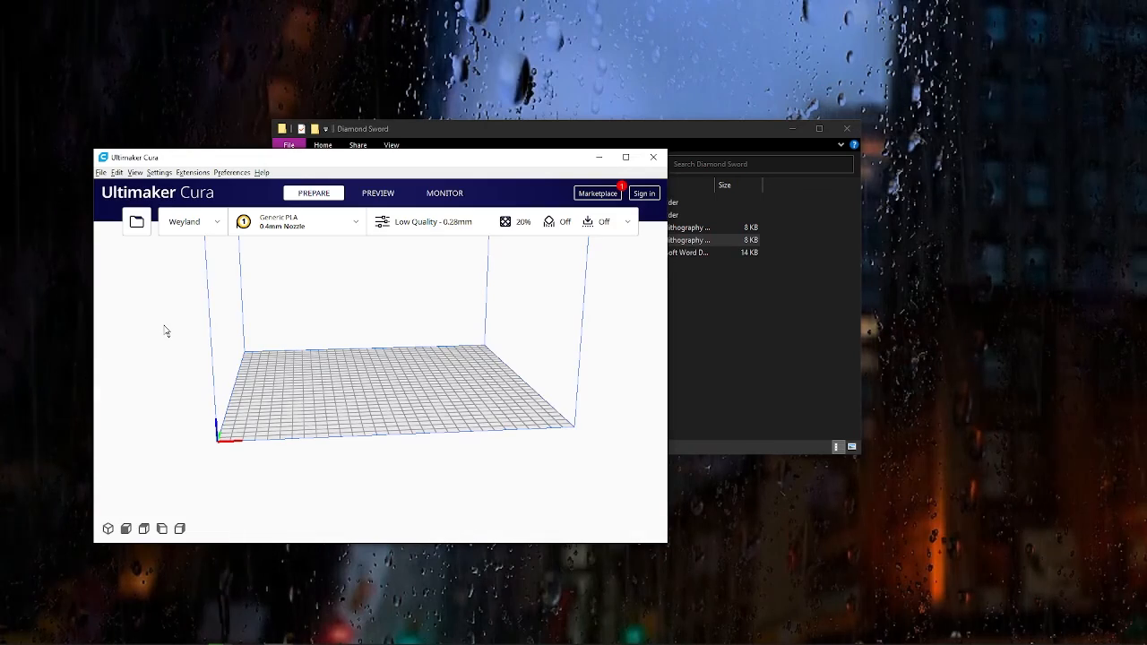
Step: Scale the loaded handle model uniformly to 1000% in its own Cura window
click(381, 385)
click(111, 330)
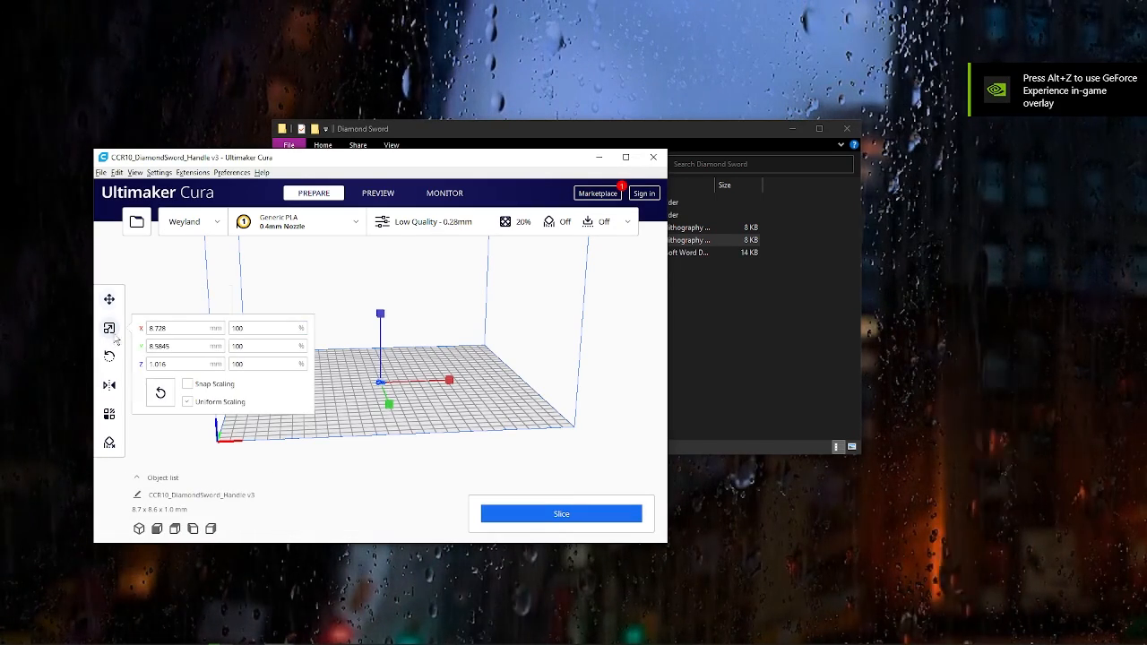
drag(253, 328, 220, 328)
text(87.28)
key(Return)
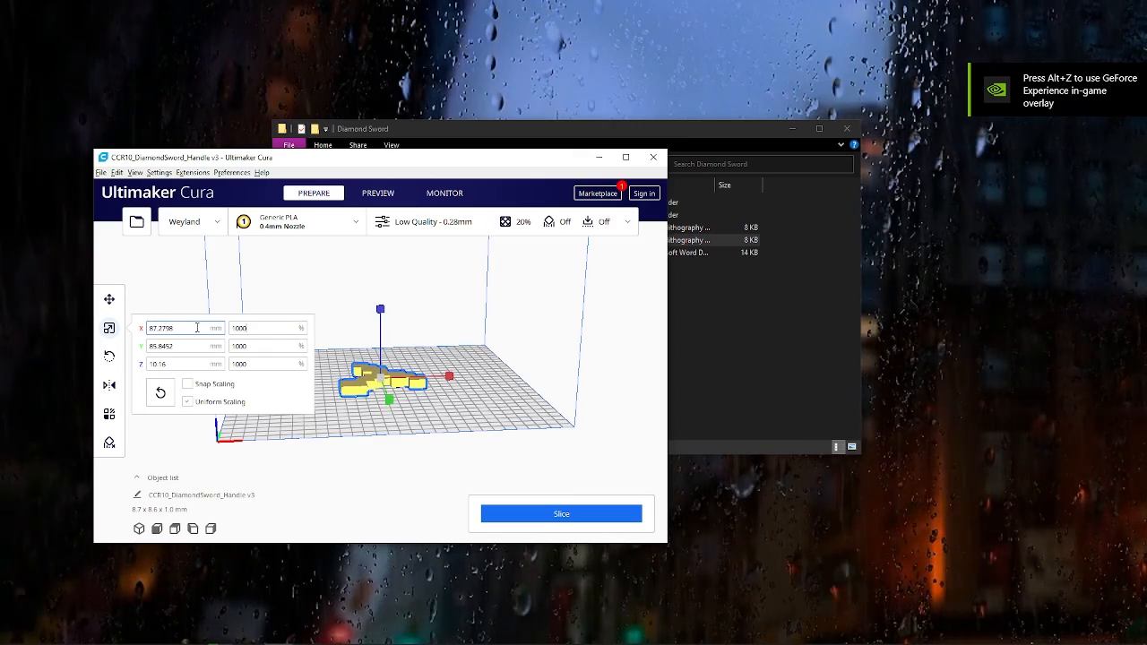
click(568, 418)
Step: Examine the enlarged handle from below and above, and arrange the handle and blade windows to show both models
right_drag(568, 417, 368, 358)
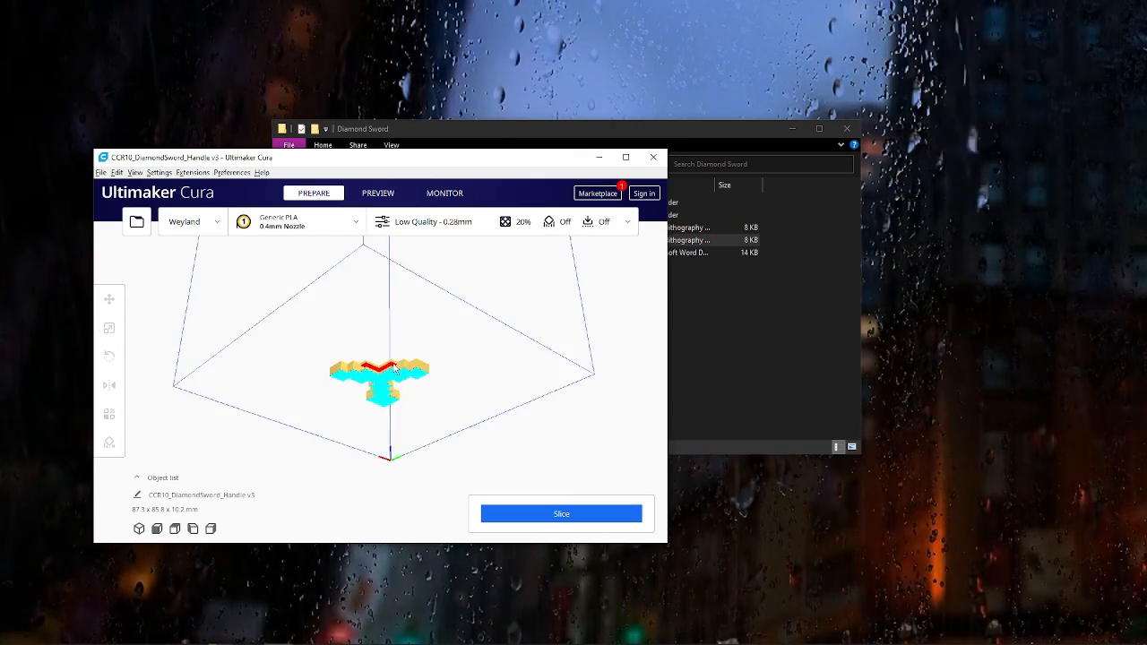
scroll(399, 411, up, 6)
scroll(399, 411, down, 5)
right_drag(398, 412, 538, 512)
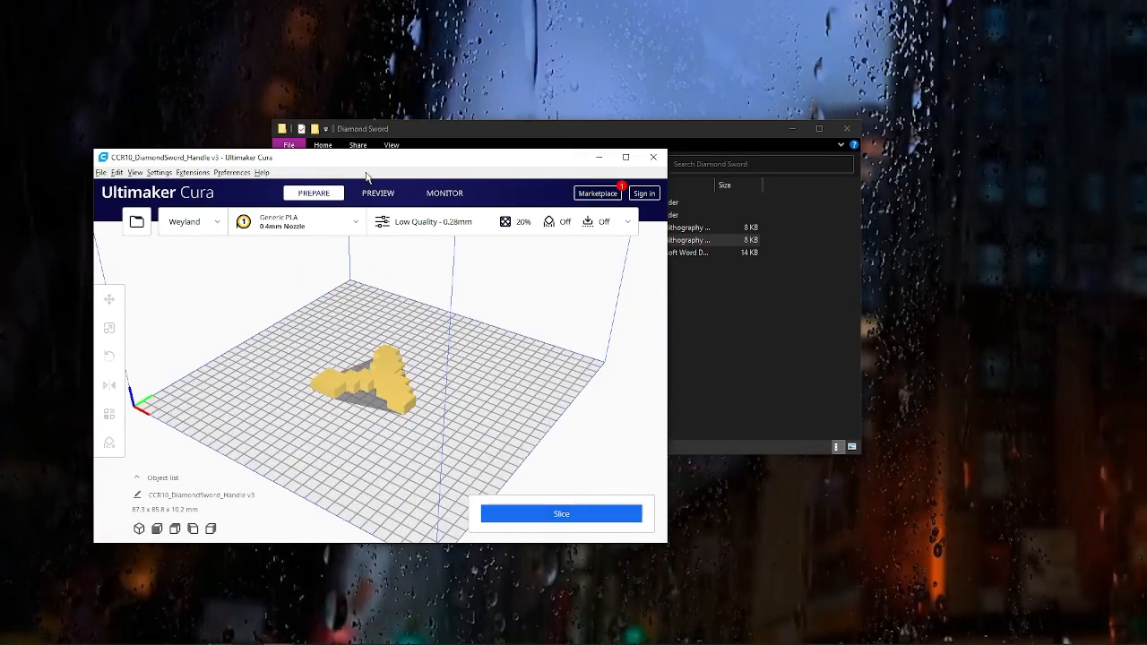
drag(359, 162, 704, 241)
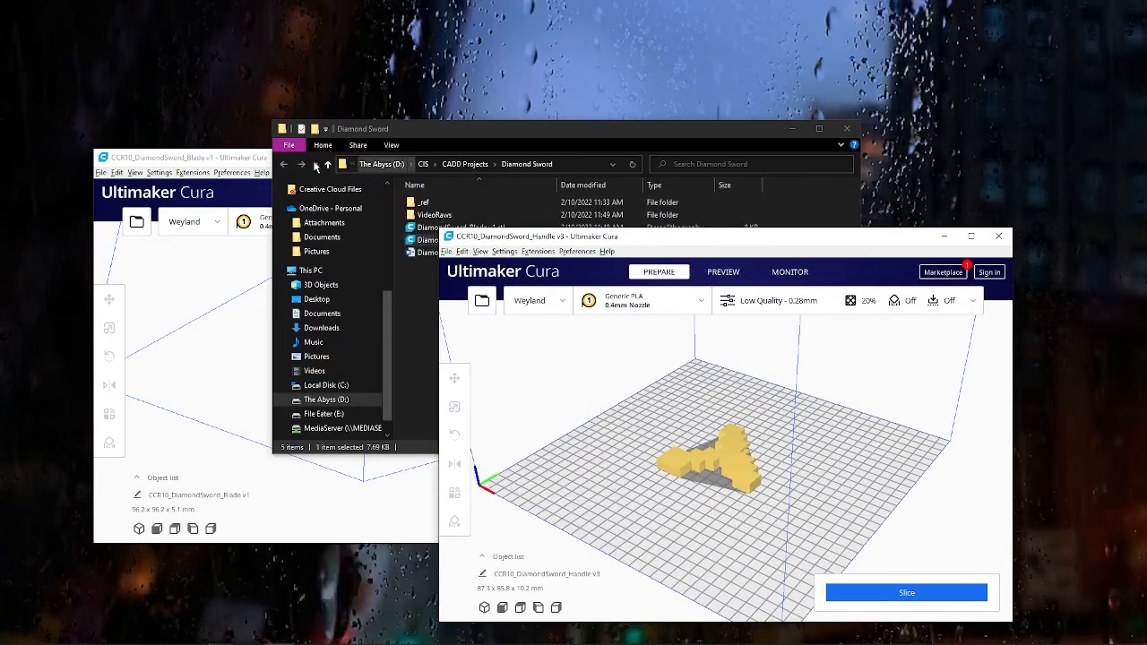
drag(224, 156, 206, 75)
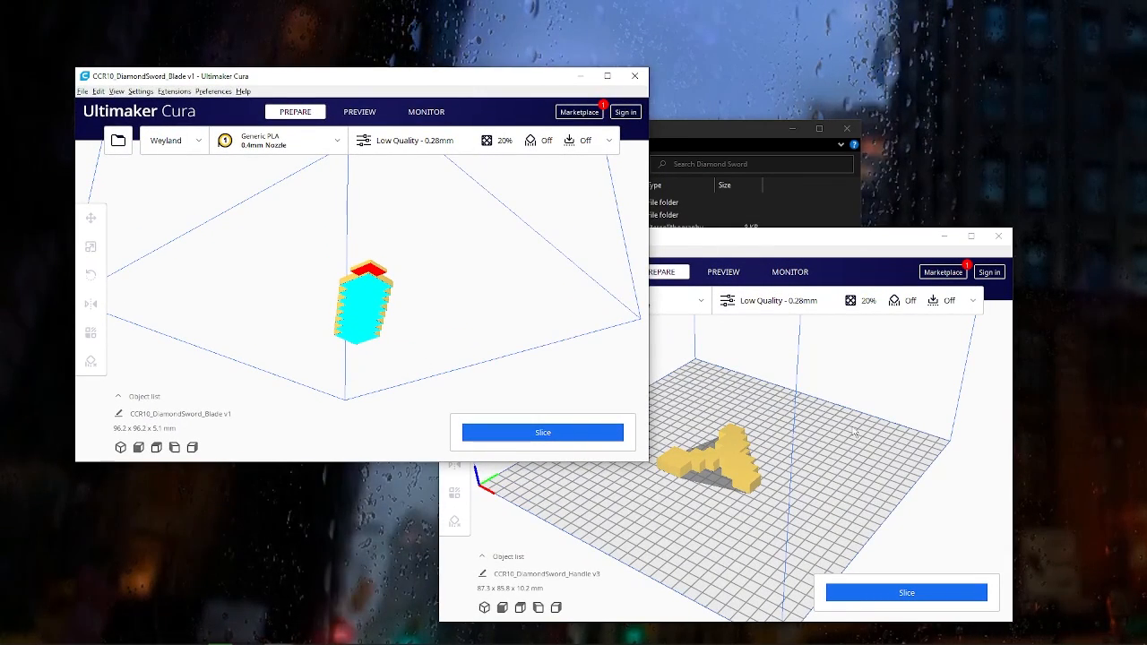